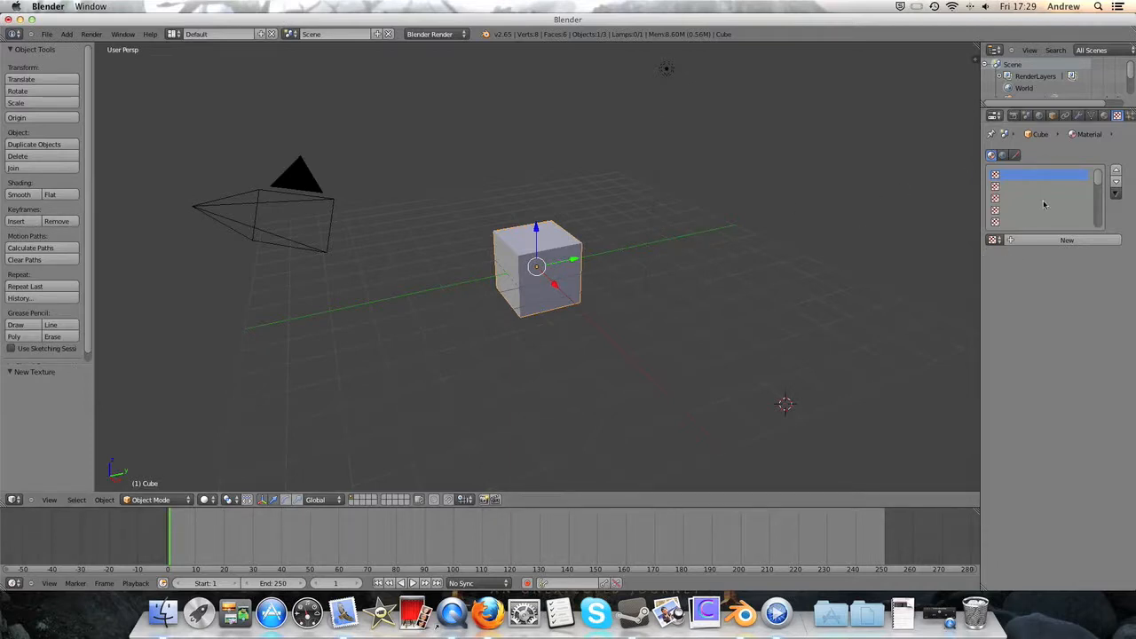
- Render a still image of the untextured cube and close the render view
{"action": "left_click", "coordinate": [1106, 116]}
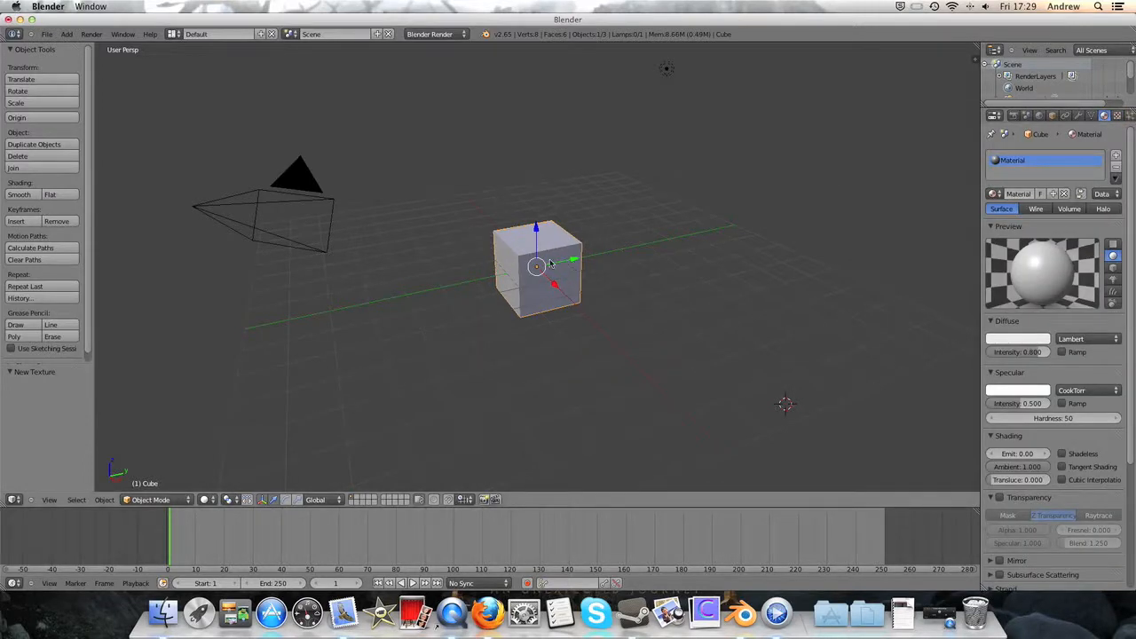
{"action": "left_click", "coordinate": [1118, 116]}
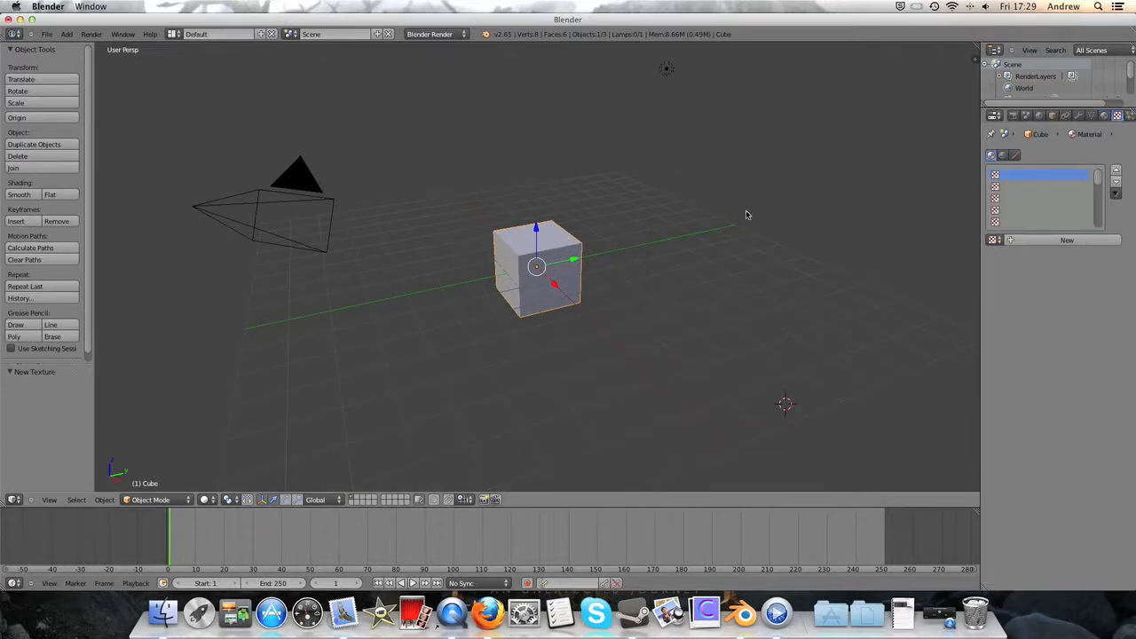
{"action": "left_click", "coordinate": [91, 34]}
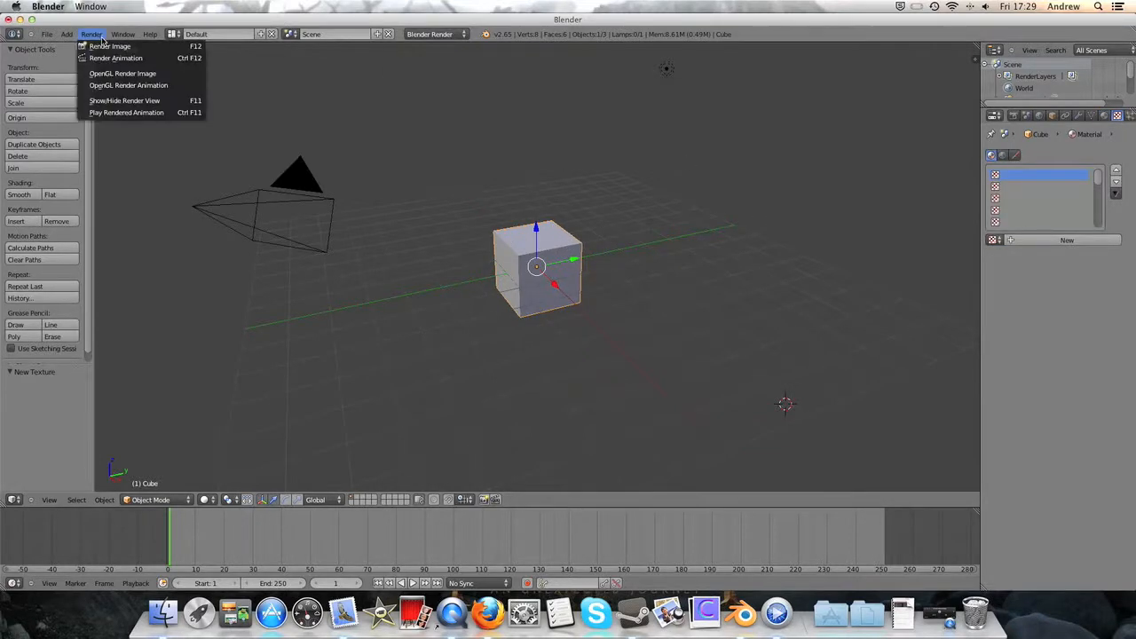
{"action": "left_click", "coordinate": [109, 46]}
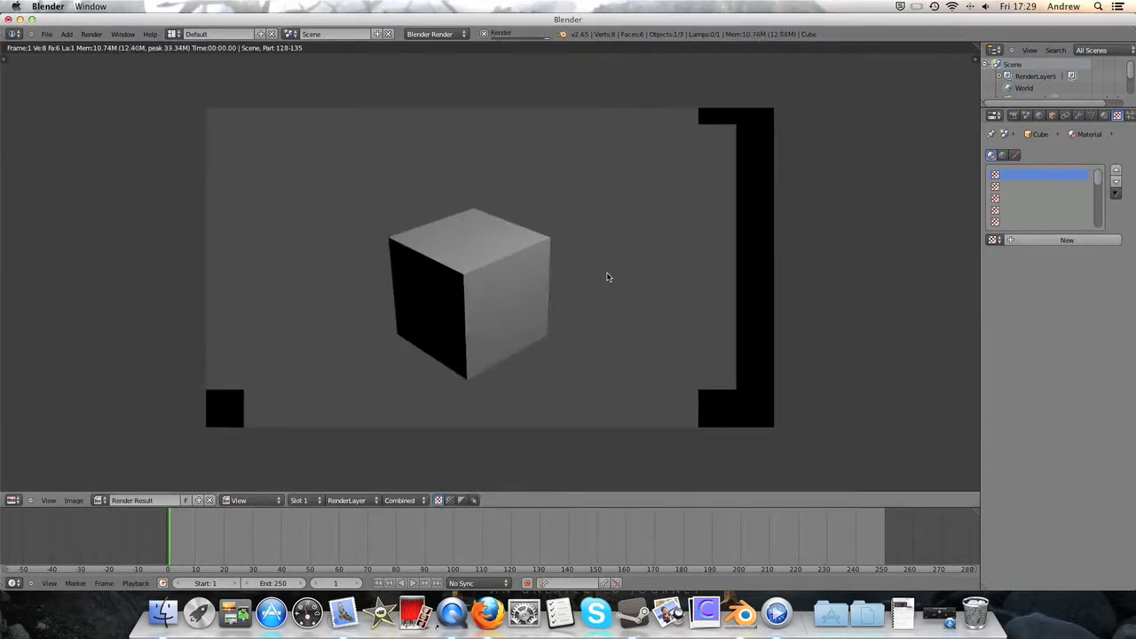
{"action": "key", "text": "Escape"}
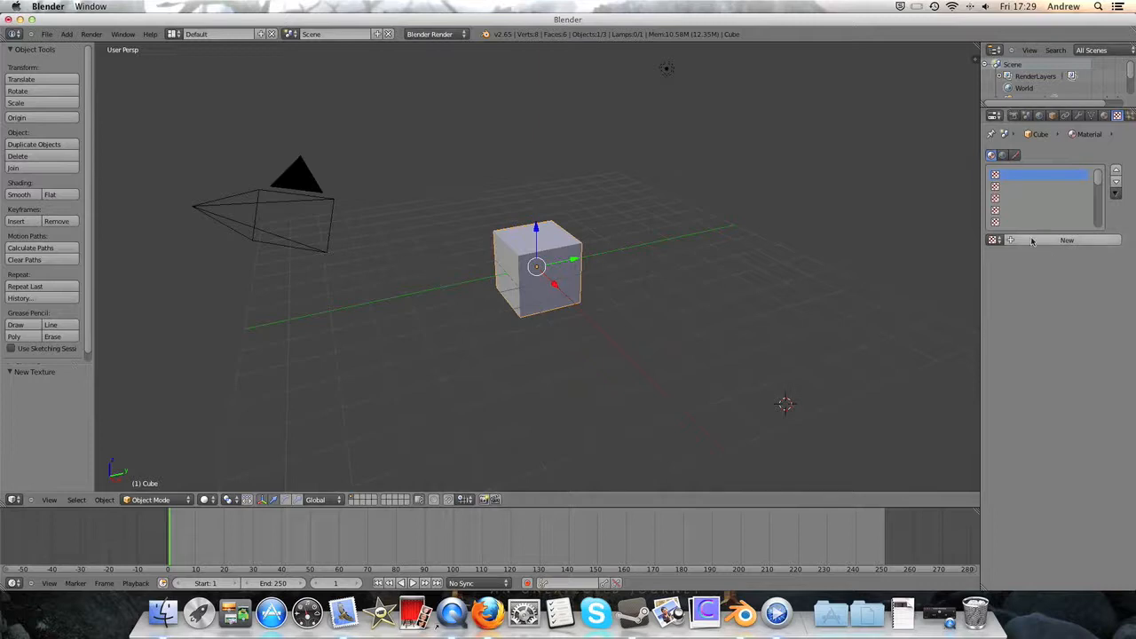
- Add a new texture to the cube's material and set its type to Image or Movie
{"action": "left_click", "coordinate": [1065, 240]}
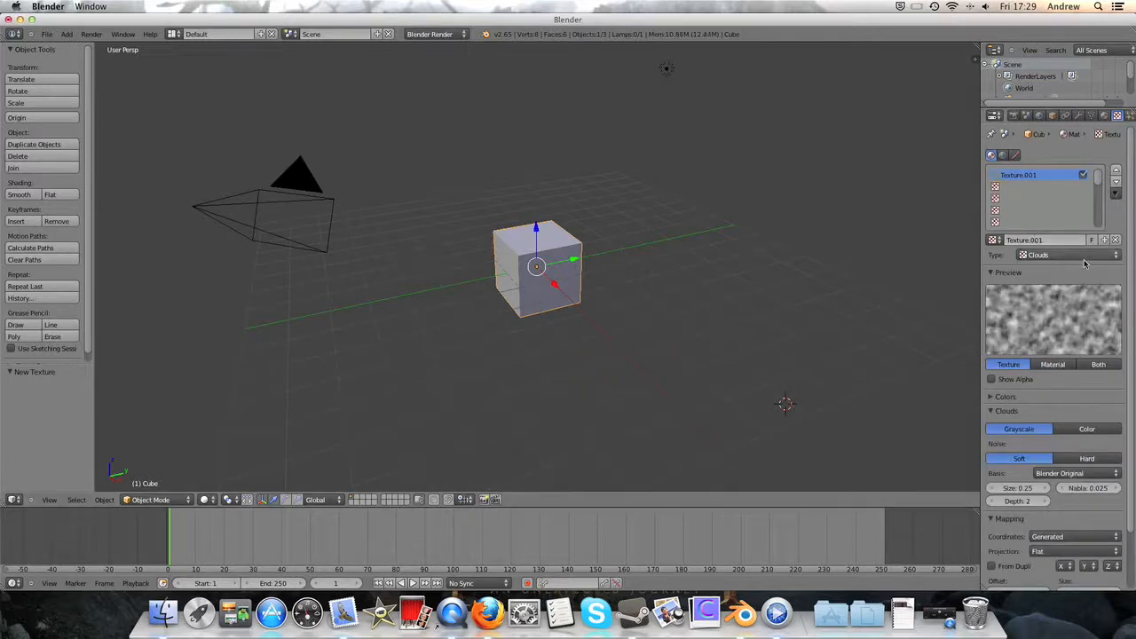
{"action": "left_click", "coordinate": [1065, 255]}
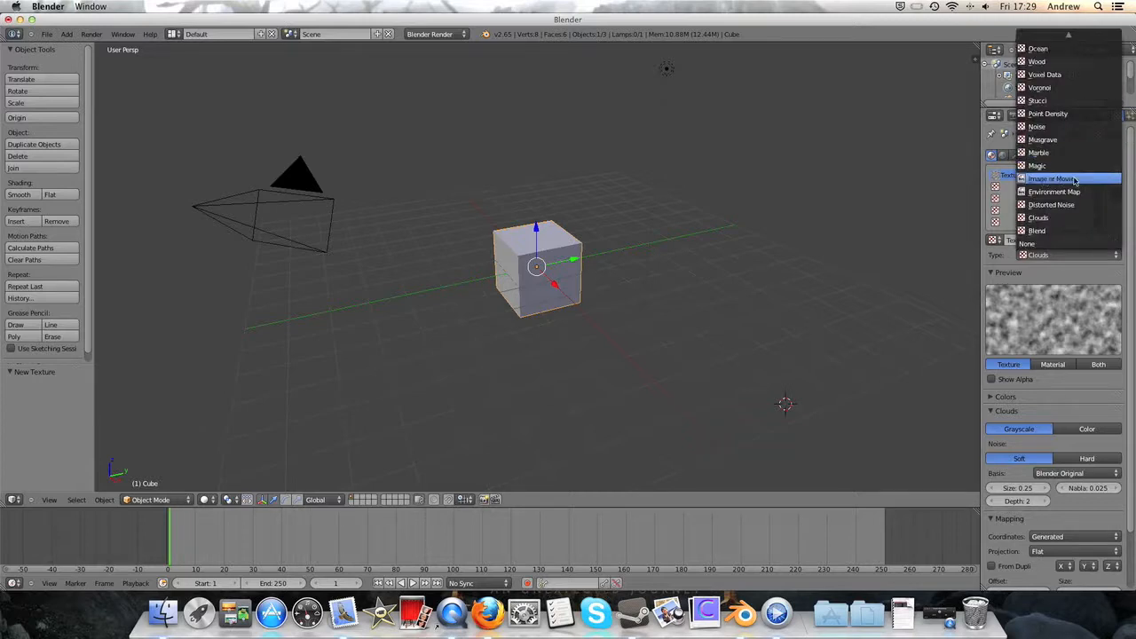
{"action": "left_click", "coordinate": [1077, 182]}
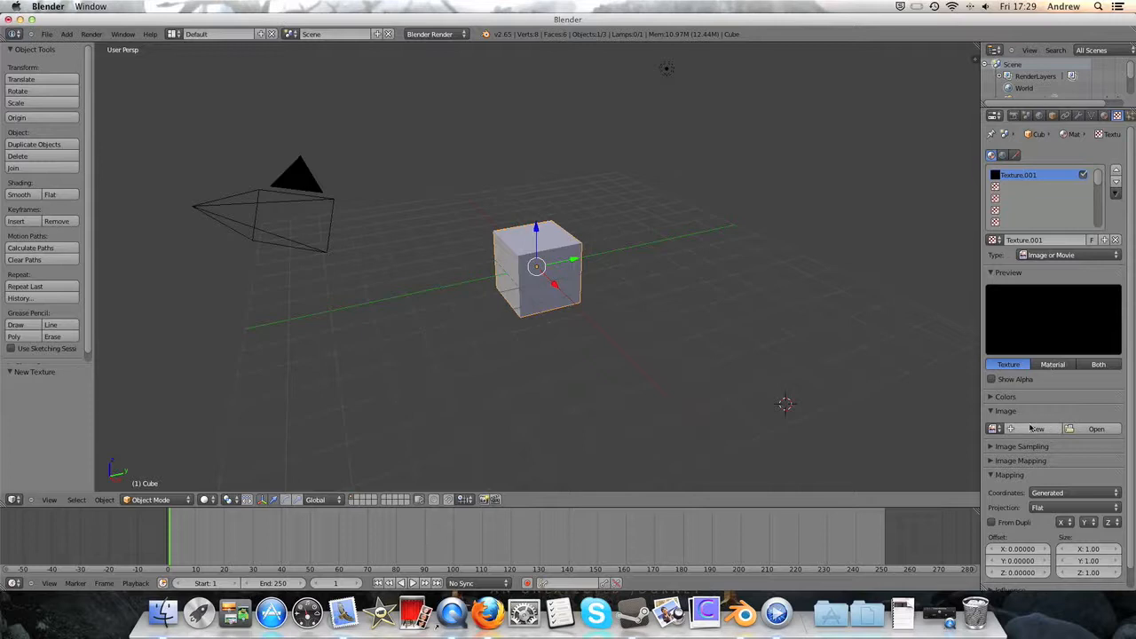
{"action": "scroll", "coordinate": [1033, 490], "scroll_direction": "down", "scroll_amount": 1}
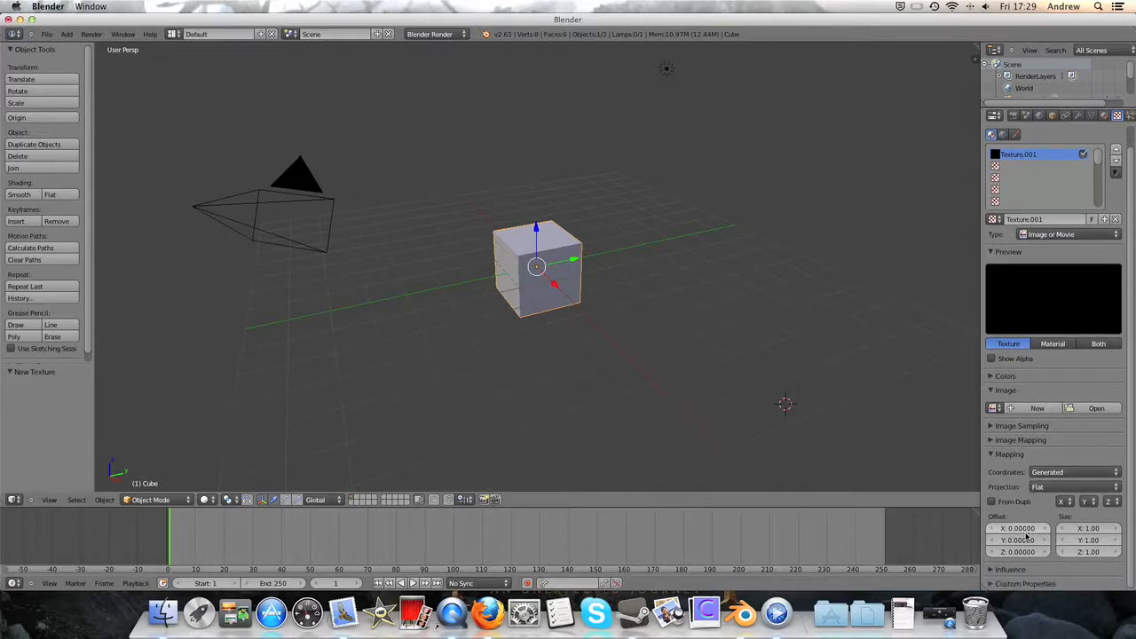
{"action": "scroll", "coordinate": [1026, 574], "scroll_direction": "up", "scroll_amount": 1}
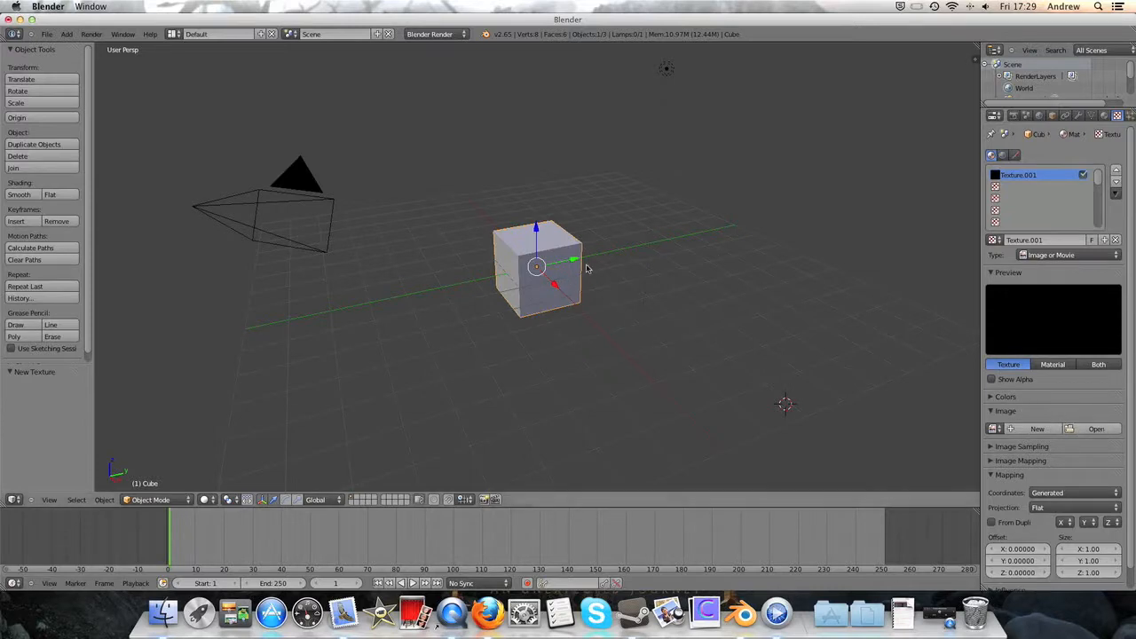
- View the texture categories on the CGTextures site in Firefox and return to Blender
{"action": "scroll", "coordinate": [274, 174], "scroll_direction": "up", "scroll_amount": 9}
{"action": "scroll", "coordinate": [274, 175], "scroll_direction": "down", "scroll_amount": 5}
{"action": "key", "text": "ctrl+Right"}
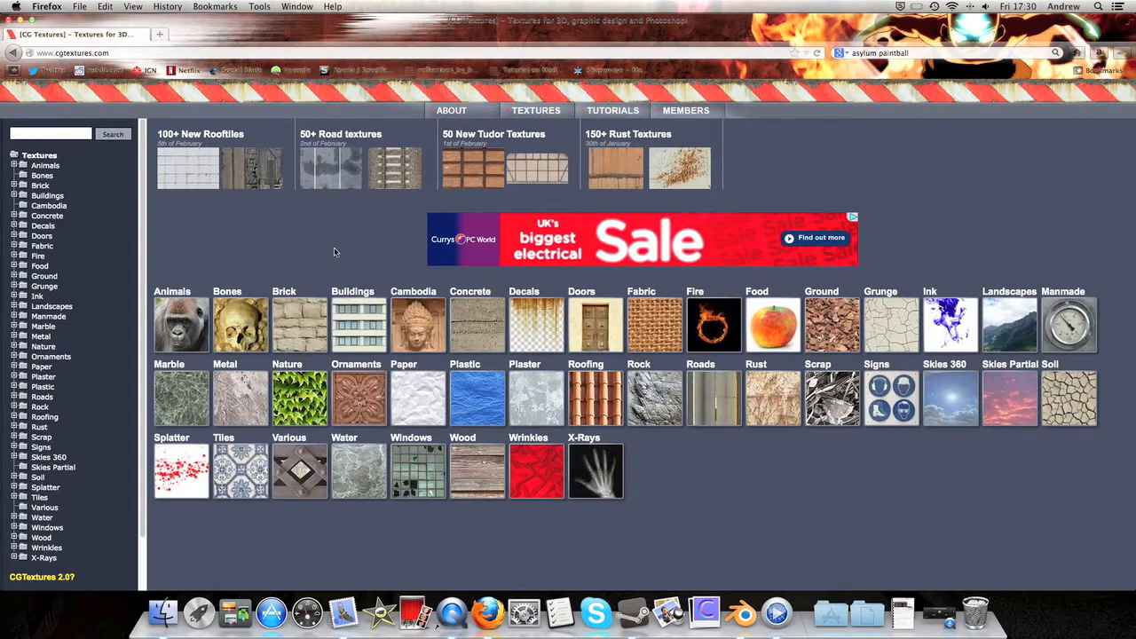
{"action": "key", "text": "ctrl+Left"}
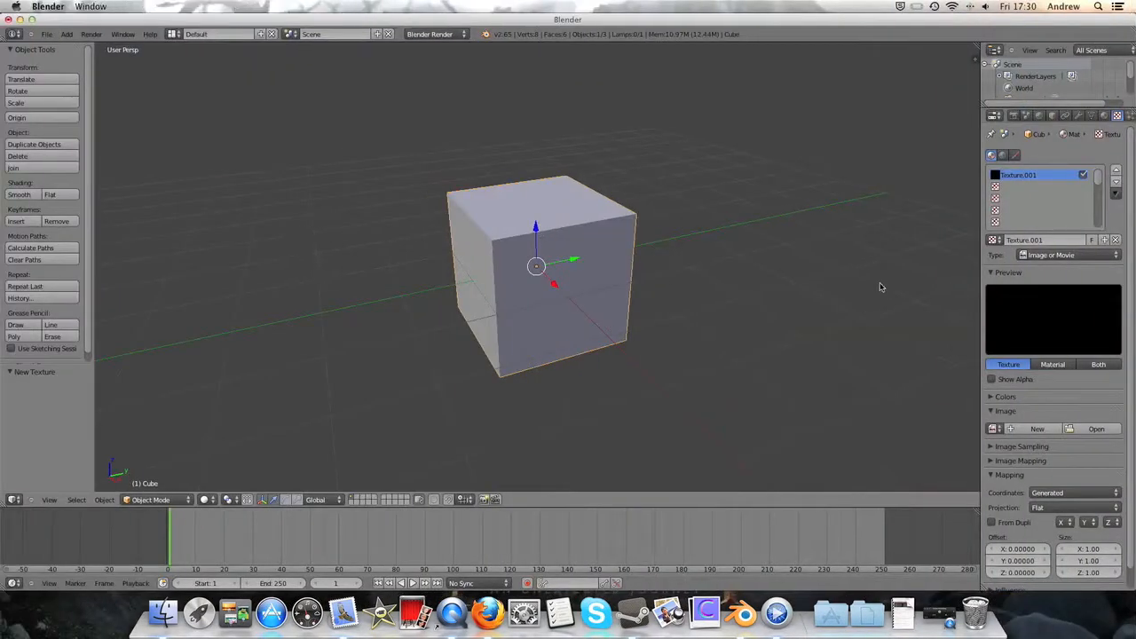
- Load MetalBare0158_1_S.jpg from the Desktop as the texture's image and render the cube
{"action": "left_click", "coordinate": [1097, 428]}
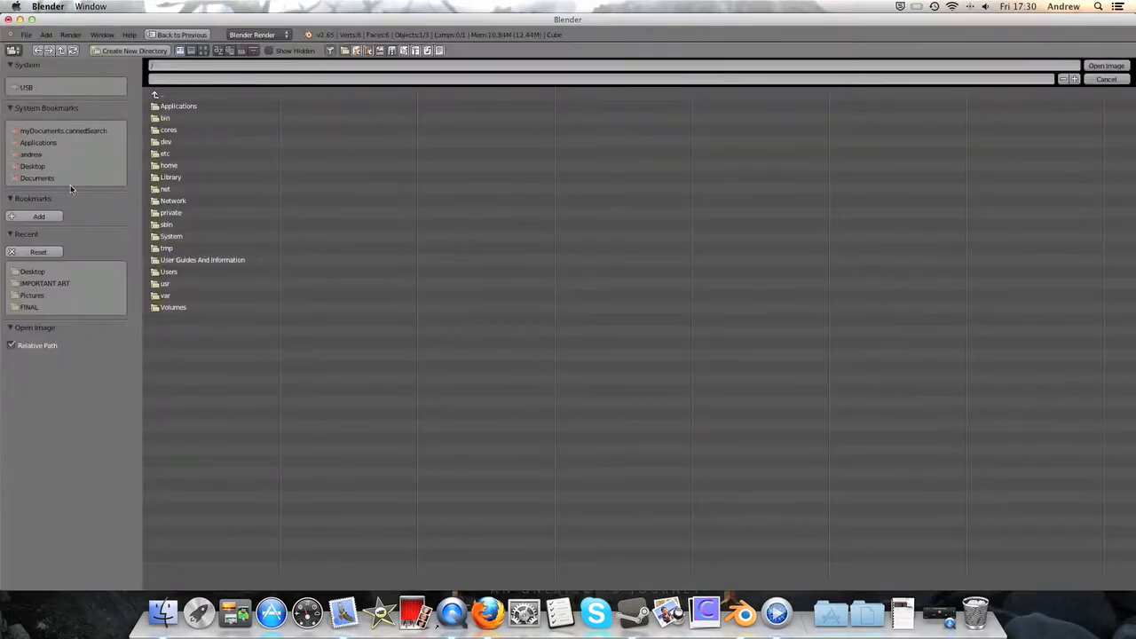
{"action": "left_click", "coordinate": [49, 156]}
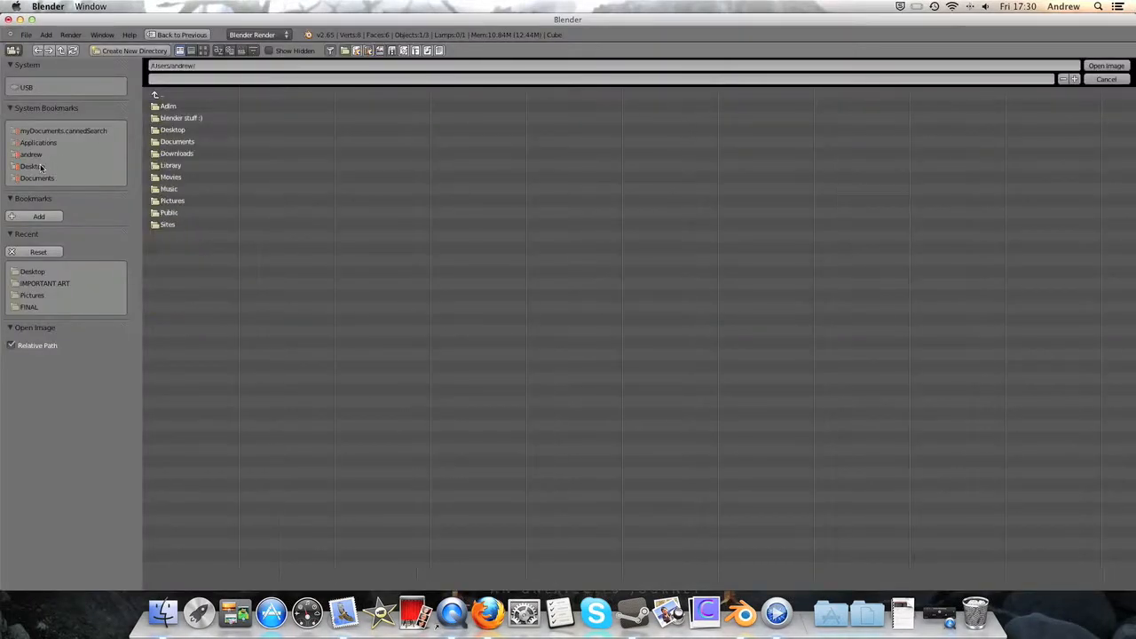
{"action": "left_click", "coordinate": [39, 167]}
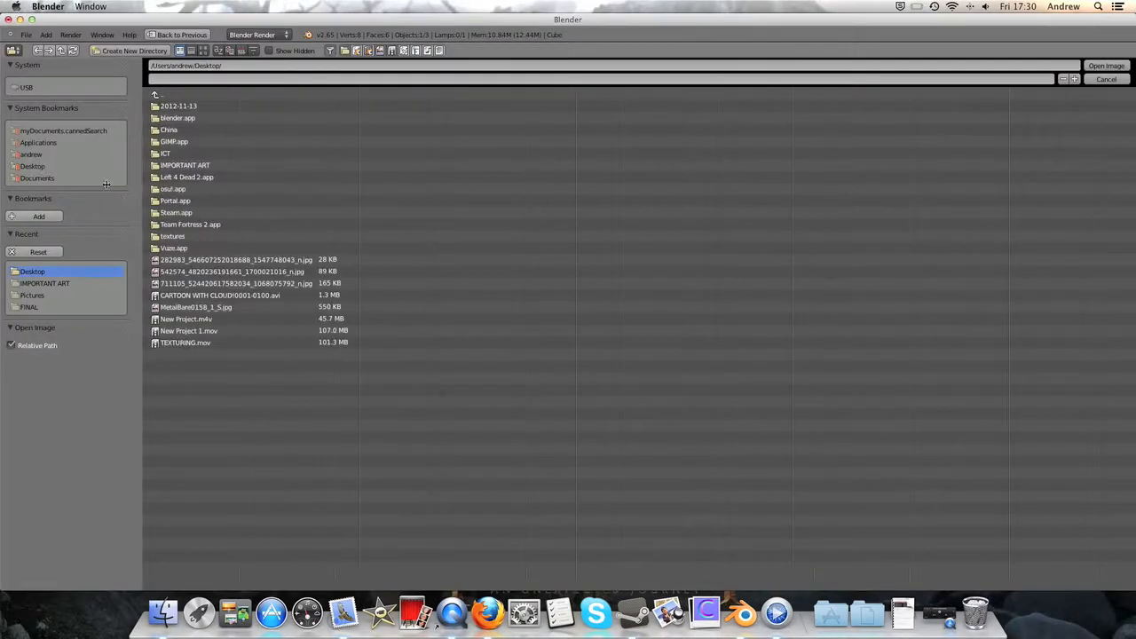
{"action": "double_click", "coordinate": [222, 307]}
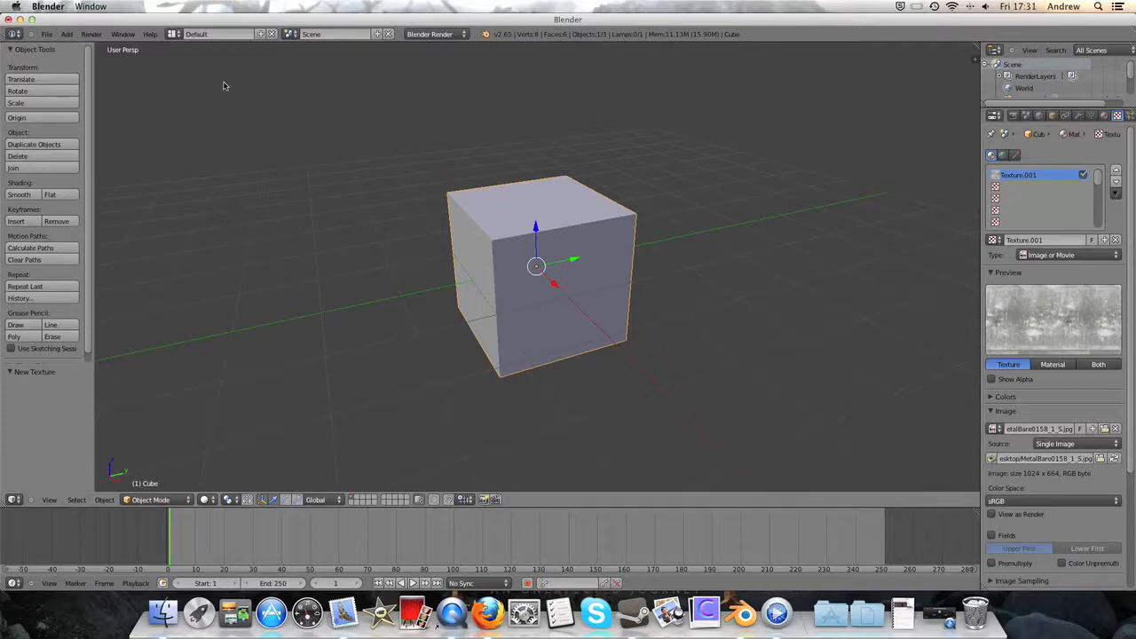
{"action": "left_click", "coordinate": [91, 35]}
{"action": "left_click", "coordinate": [98, 46]}
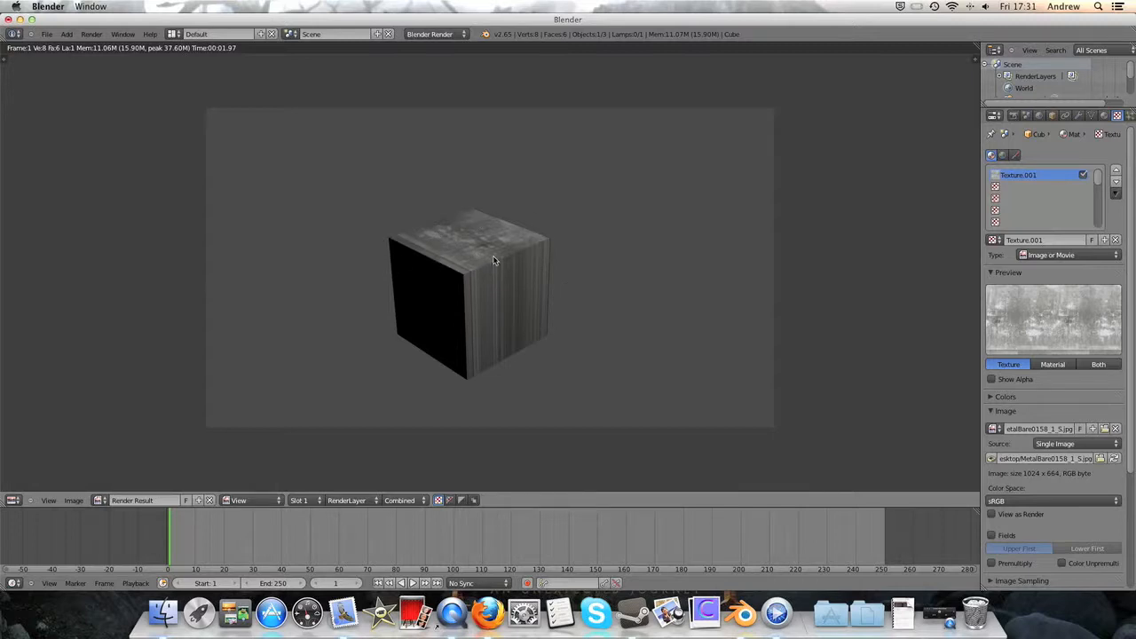
- Set the texture's mapping projection to Cube, re-render the image and close the render view
{"action": "scroll", "coordinate": [1050, 288], "scroll_direction": "down", "scroll_amount": 4}
{"action": "left_click", "coordinate": [1033, 317]}
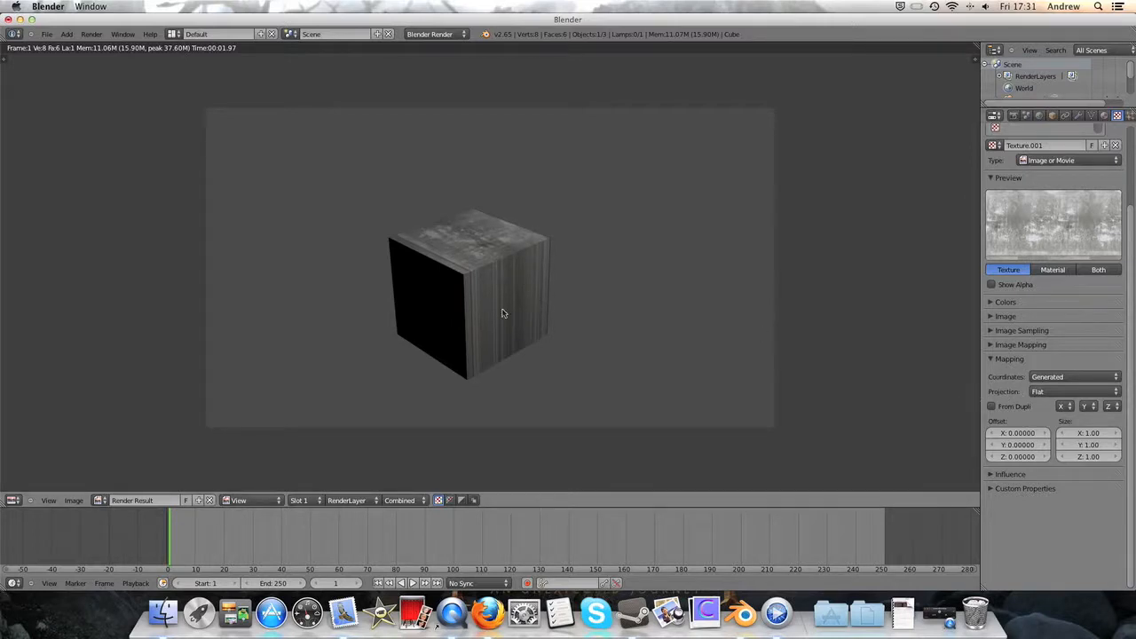
{"action": "left_click", "coordinate": [1046, 393]}
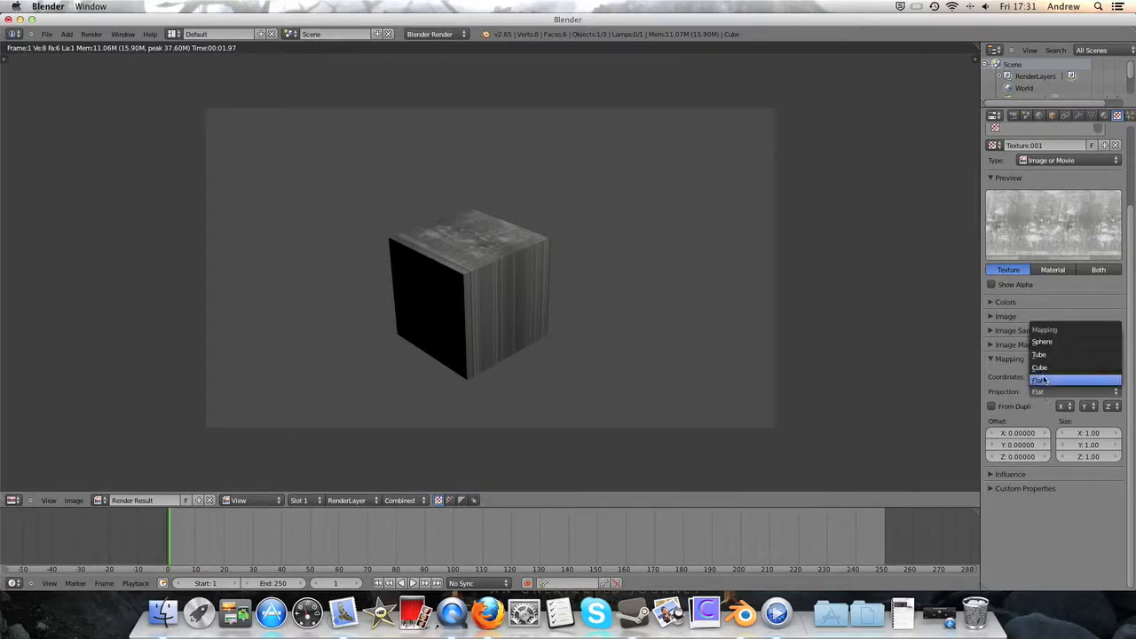
{"action": "left_click", "coordinate": [1052, 368]}
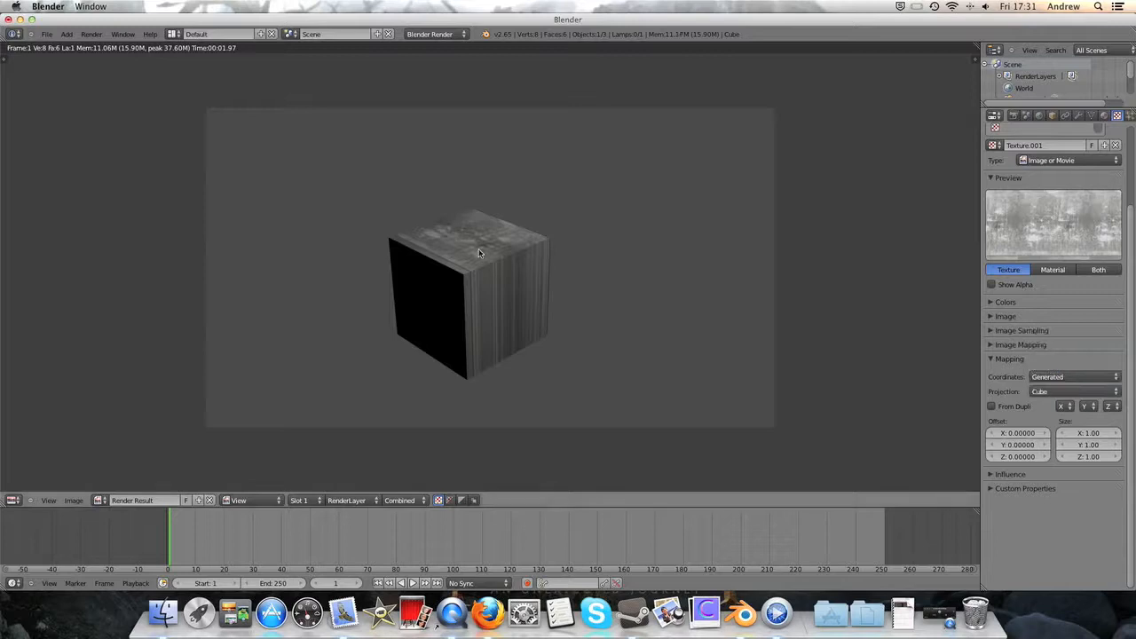
{"action": "left_click", "coordinate": [92, 34]}
{"action": "left_click", "coordinate": [97, 47]}
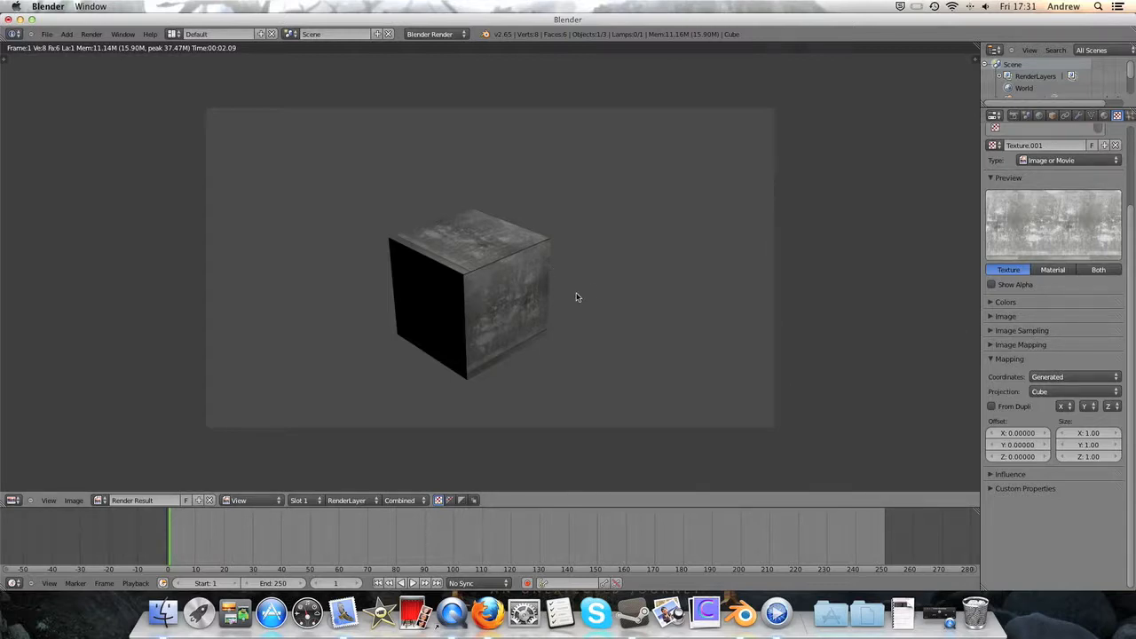
{"action": "key", "text": "Escape"}
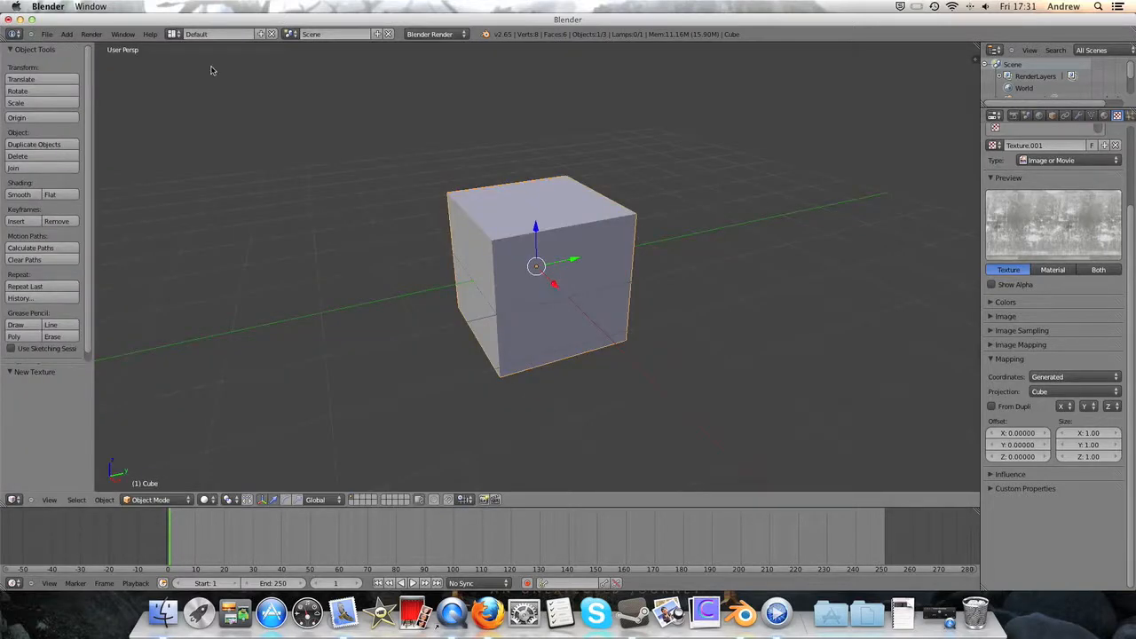
- Add a monkey mesh to the scene
{"action": "left_click", "coordinate": [67, 34]}
{"action": "mouse_move", "coordinate": [80, 47]}
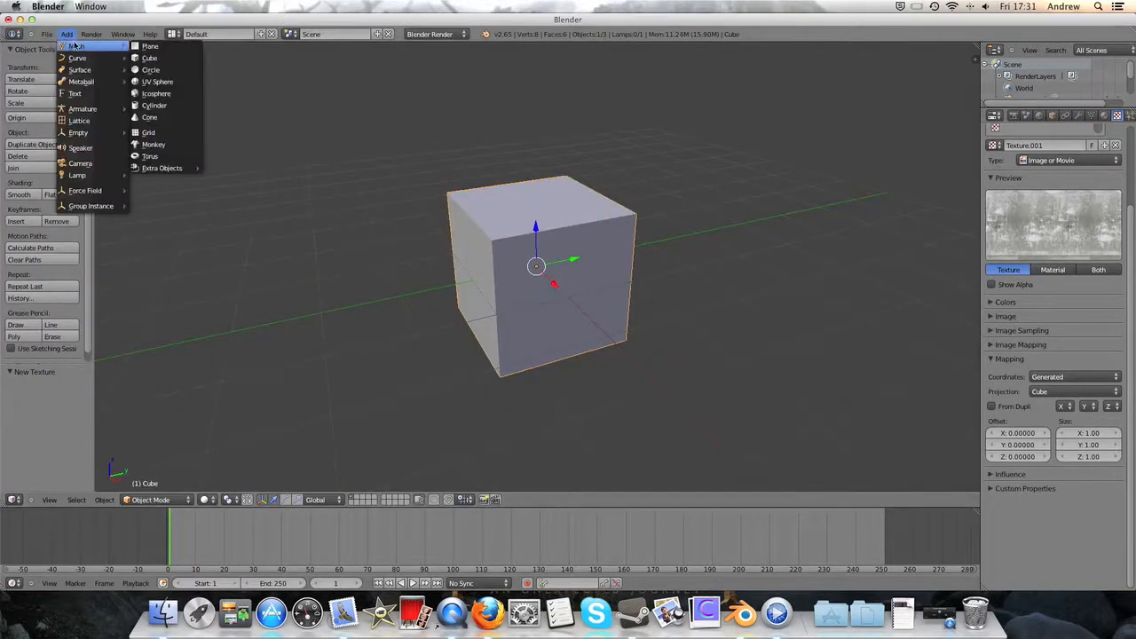
{"action": "left_click", "coordinate": [153, 144]}
{"action": "scroll", "coordinate": [741, 363], "scroll_direction": "down", "scroll_amount": 4}
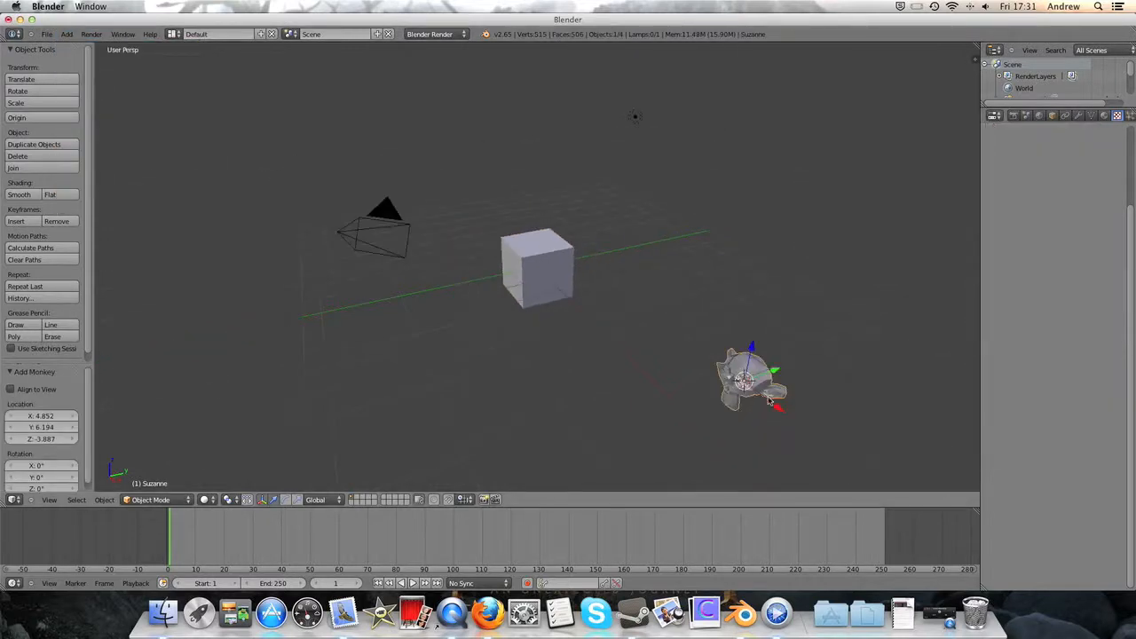
- Move the monkey along the X axis and about 3 units up along Z, placing it beside the cube
{"action": "key", "text": "g"}
{"action": "key", "text": "x"}
{"action": "left_click", "coordinate": [649, 282]}
{"action": "key", "text": "g"}
{"action": "key", "text": "z"}
{"action": "left_click", "coordinate": [536, 203]}
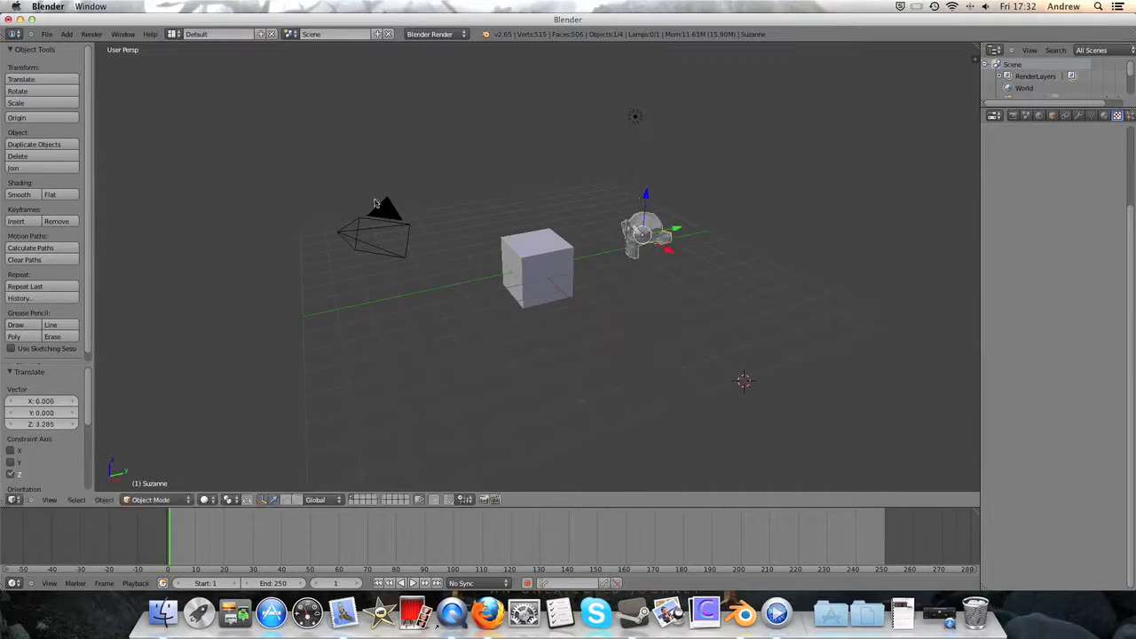
- Shade the monkey smooth and, in camera view, move it about -0.33 along the Y axis towards the cube
{"action": "left_click", "coordinate": [19, 194]}
{"action": "key", "text": "KP_0"}
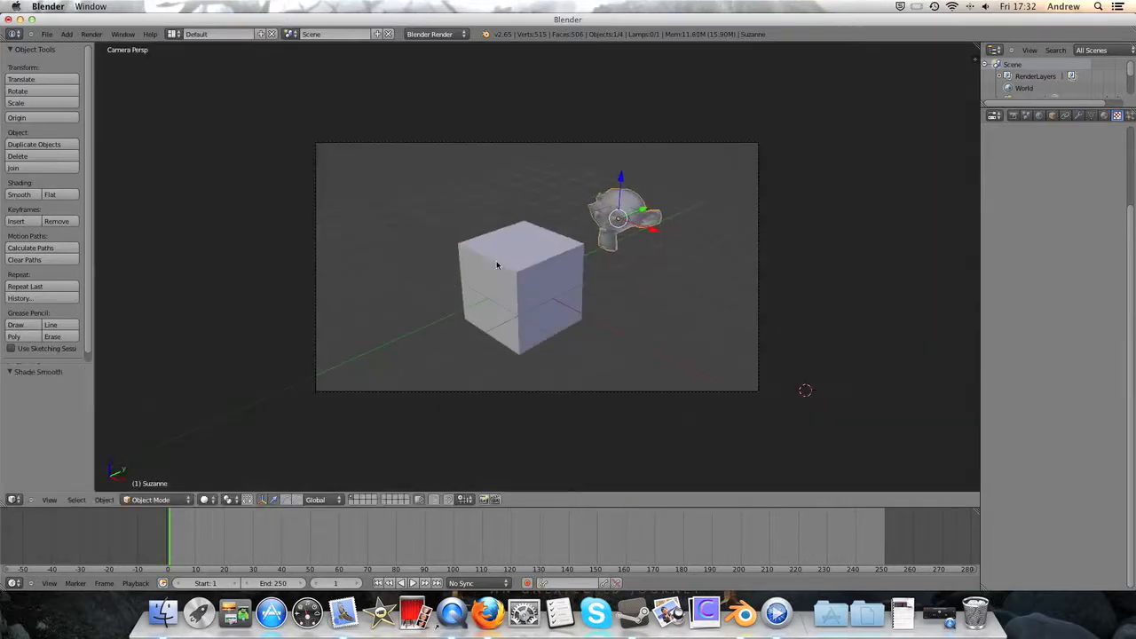
{"action": "key", "text": "g"}
{"action": "key", "text": "y"}
{"action": "left_click", "coordinate": [214, 172]}
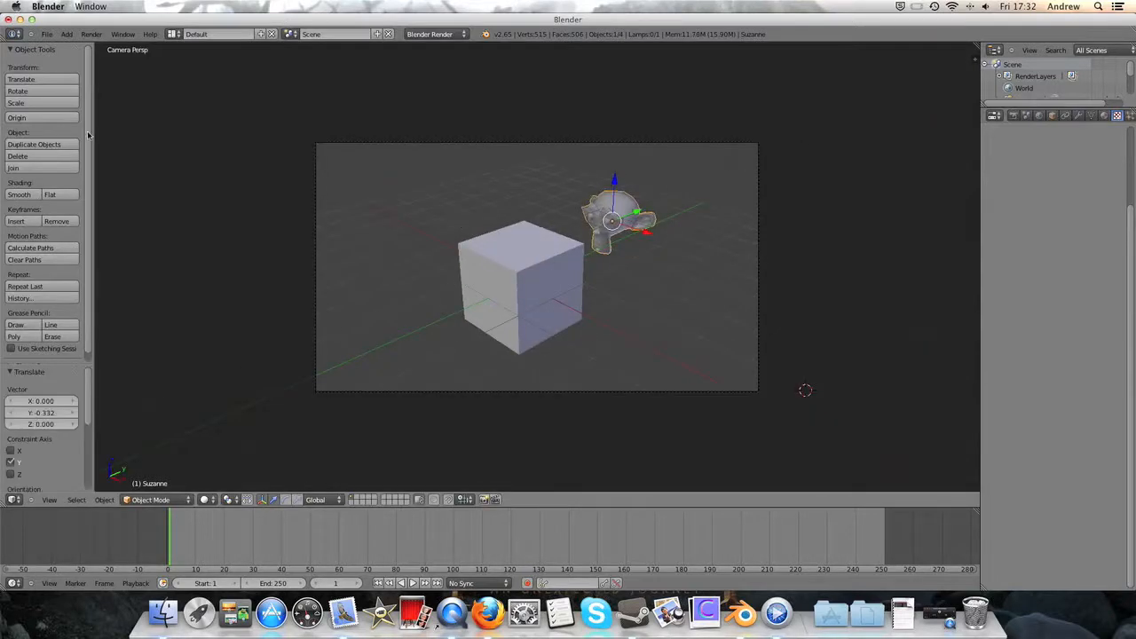
- Assign the cube's existing material to the monkey and render the scene
{"action": "left_click", "coordinate": [1104, 115]}
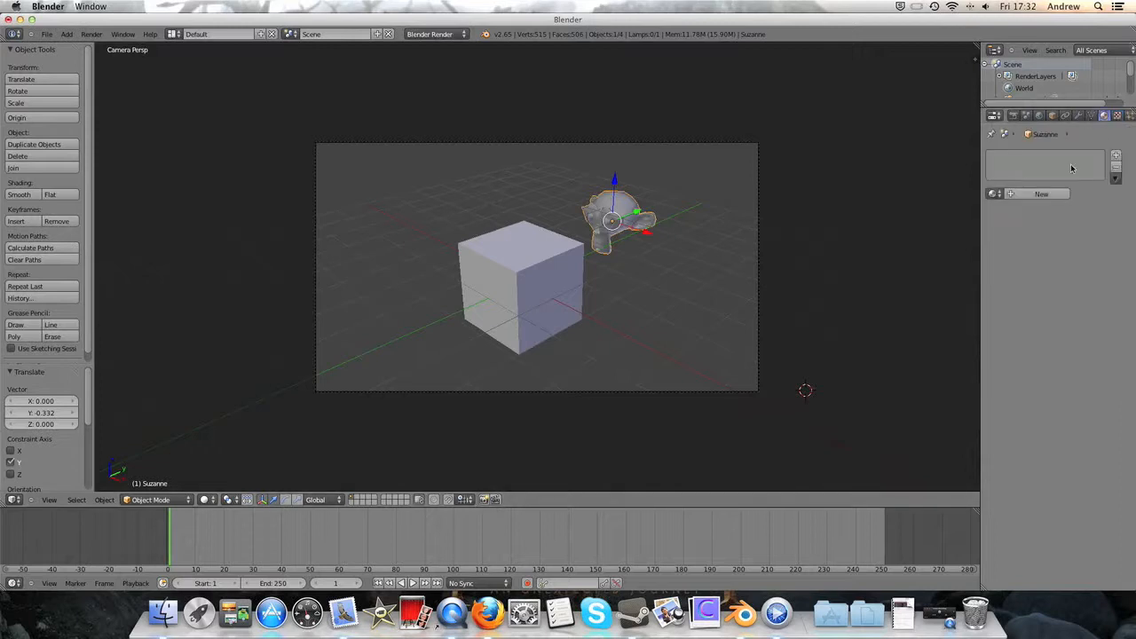
{"action": "left_click", "coordinate": [993, 194]}
{"action": "left_click", "coordinate": [1016, 213]}
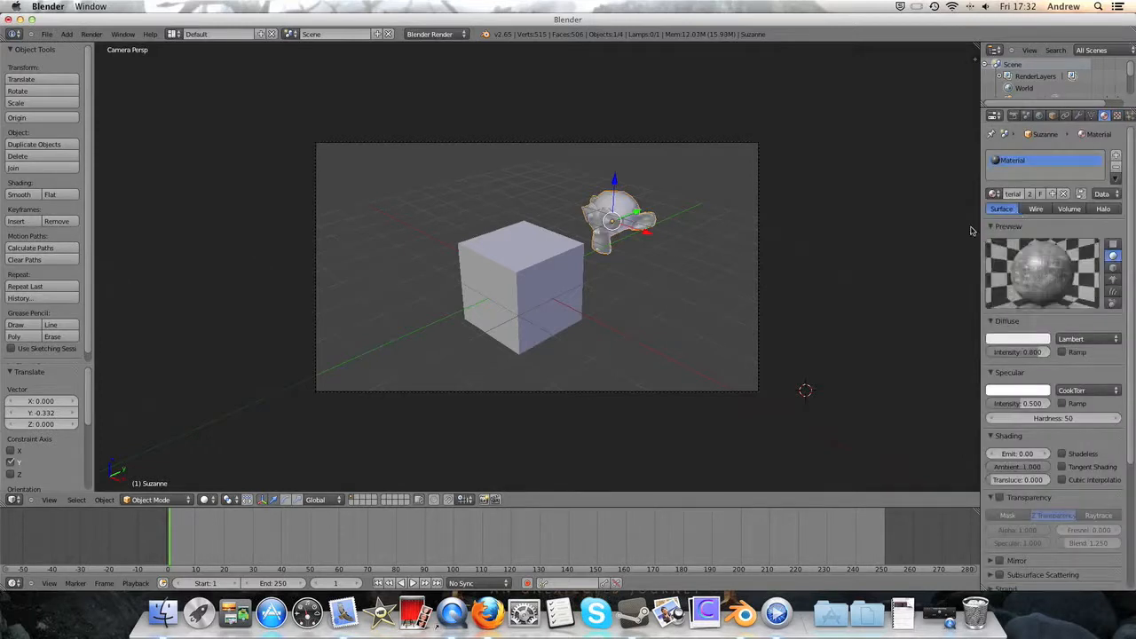
{"action": "left_click", "coordinate": [93, 35]}
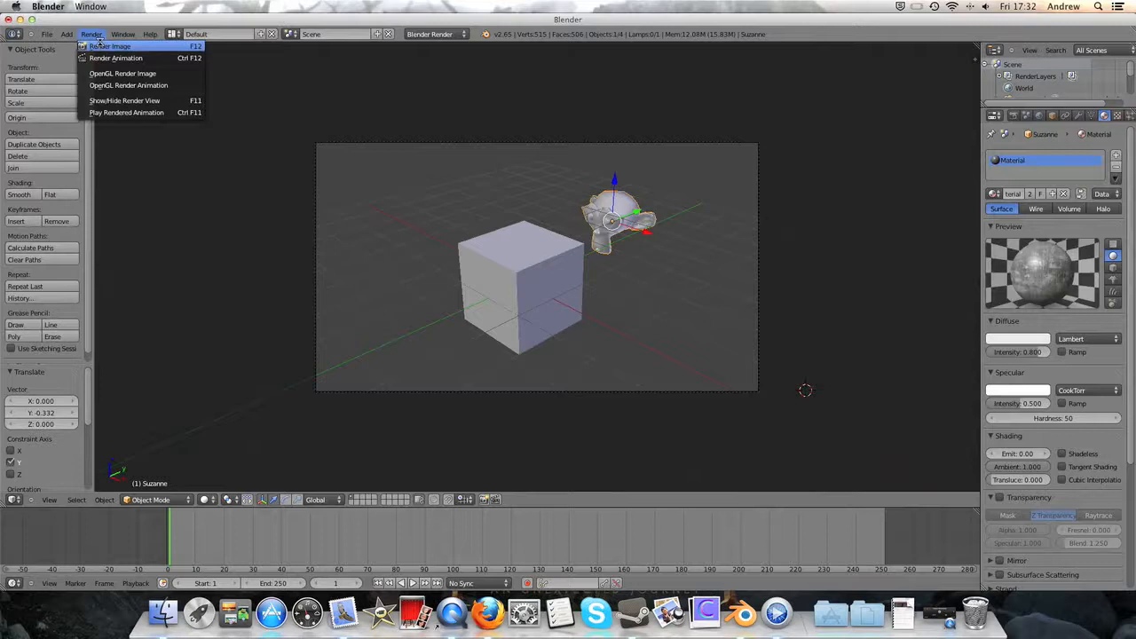
{"action": "left_click", "coordinate": [109, 46]}
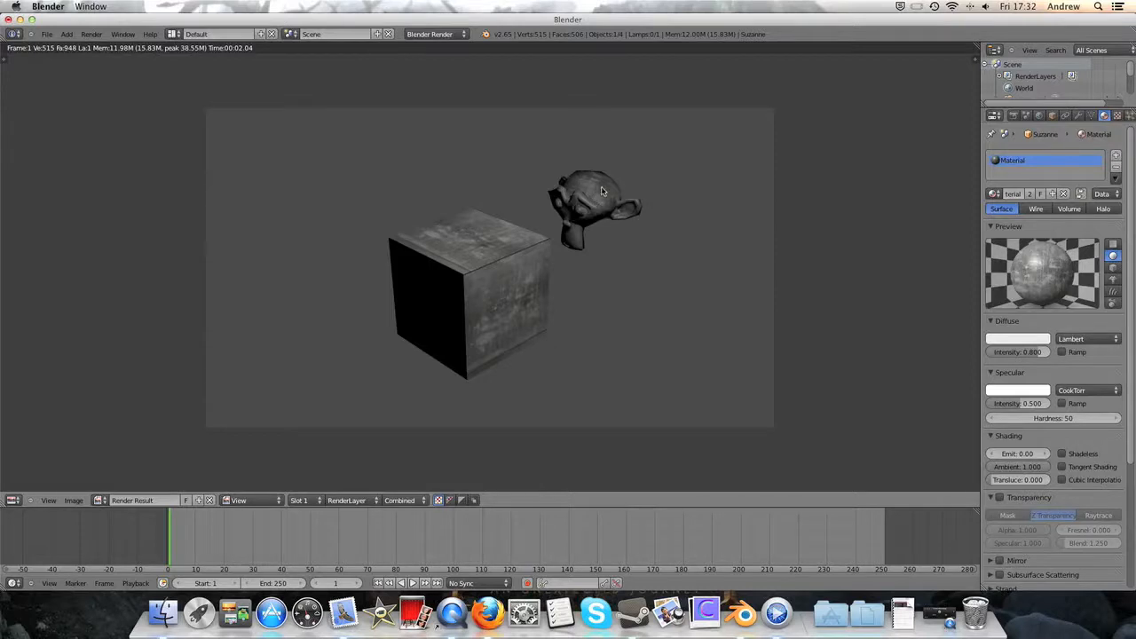
- Examine the monkey's material settings and the projection options in its texture's mapping settings
{"action": "scroll", "coordinate": [1051, 479], "scroll_direction": "down", "scroll_amount": 4}
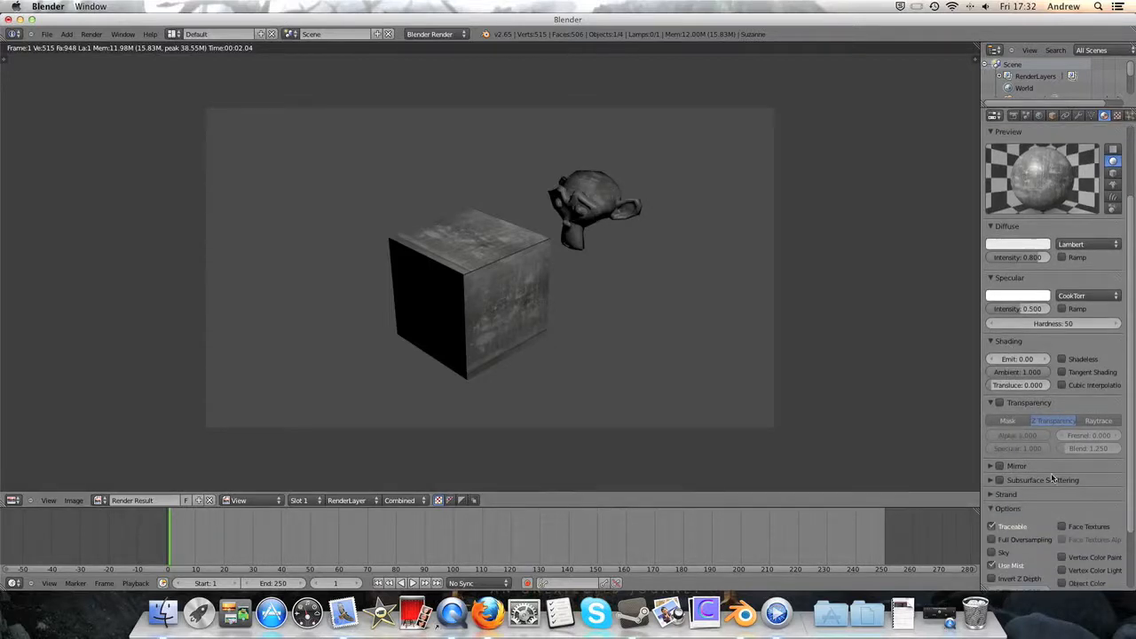
{"action": "scroll", "coordinate": [1052, 480], "scroll_direction": "down", "scroll_amount": 3}
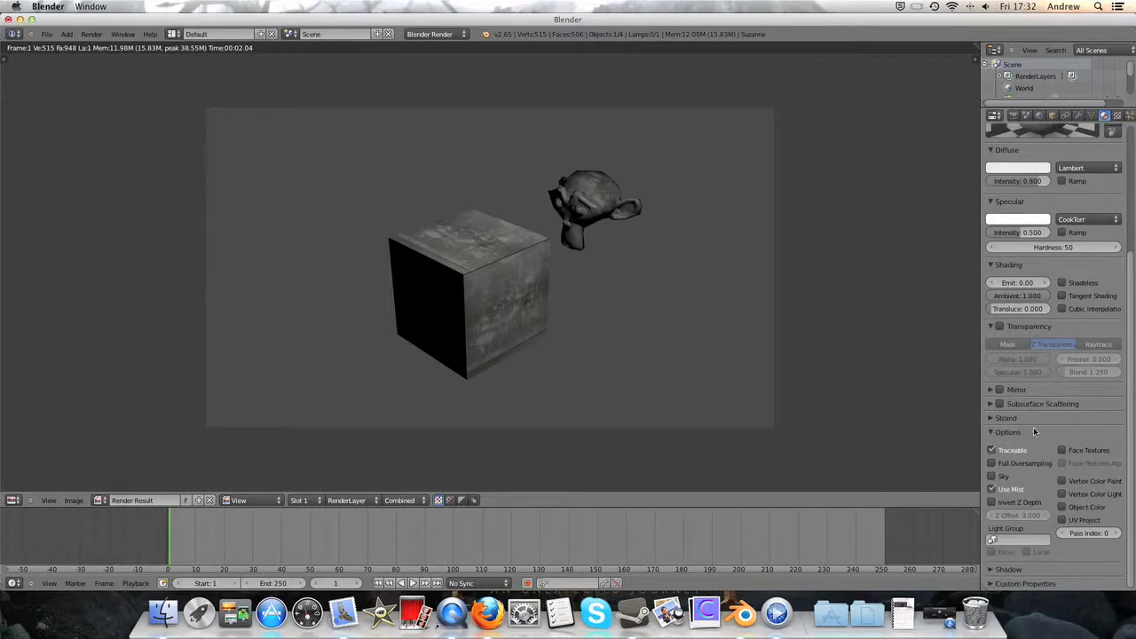
{"action": "scroll", "coordinate": [1033, 427], "scroll_direction": "up", "scroll_amount": 7}
{"action": "left_click", "coordinate": [1116, 115]}
{"action": "scroll", "coordinate": [1112, 131], "scroll_direction": "down", "scroll_amount": 4}
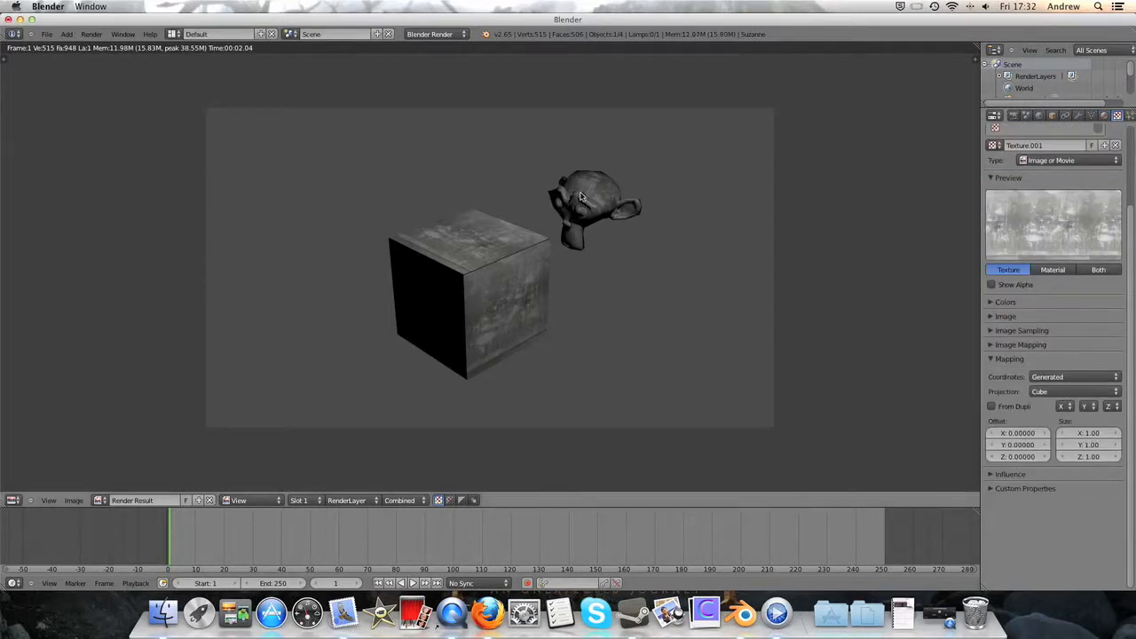
{"action": "left_click", "coordinate": [1075, 391]}
{"action": "left_click", "coordinate": [1082, 370]}
{"action": "left_click", "coordinate": [1076, 392]}
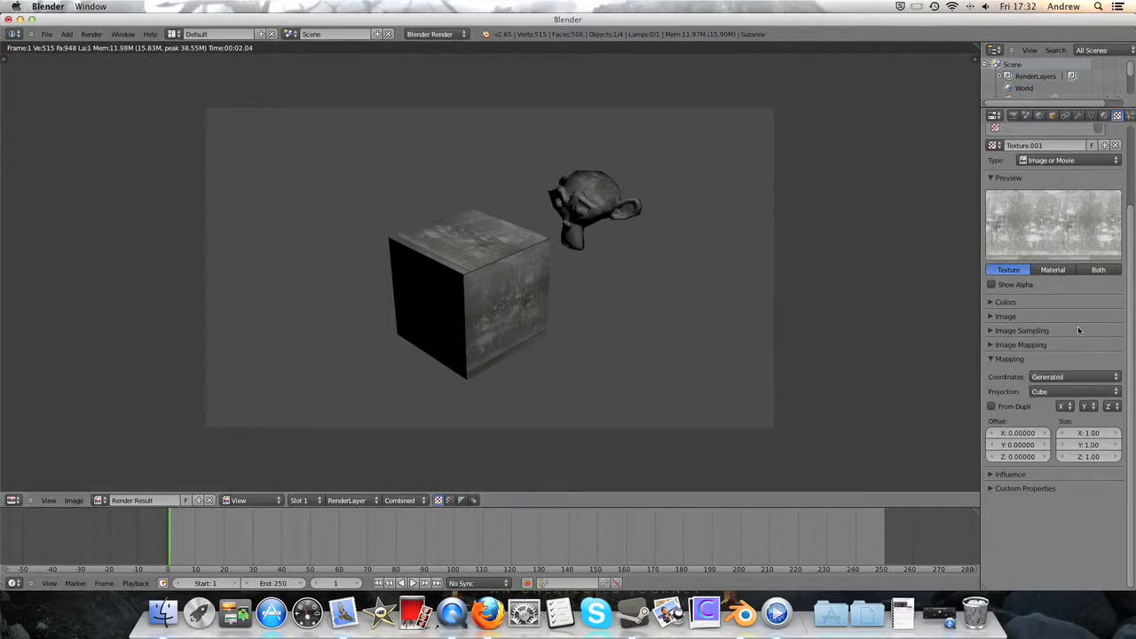
- Set the texture's mapping projection to Tube and render the scene to compare the result
{"action": "left_click", "coordinate": [1069, 391]}
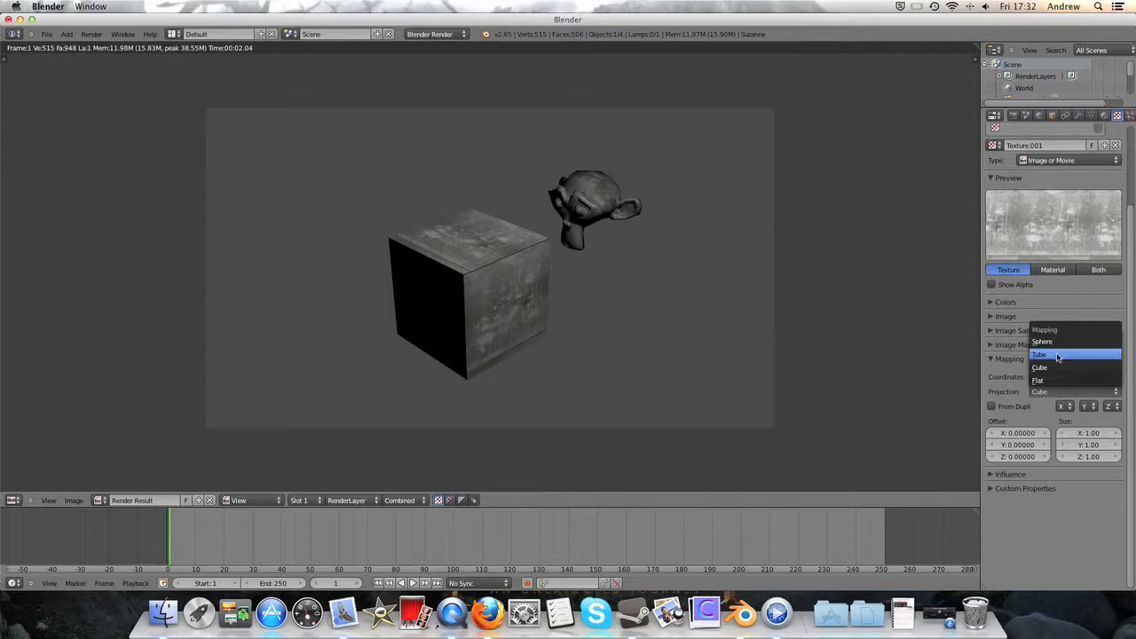
{"action": "left_click", "coordinate": [1057, 356]}
{"action": "left_click", "coordinate": [92, 34]}
{"action": "left_click", "coordinate": [90, 42]}
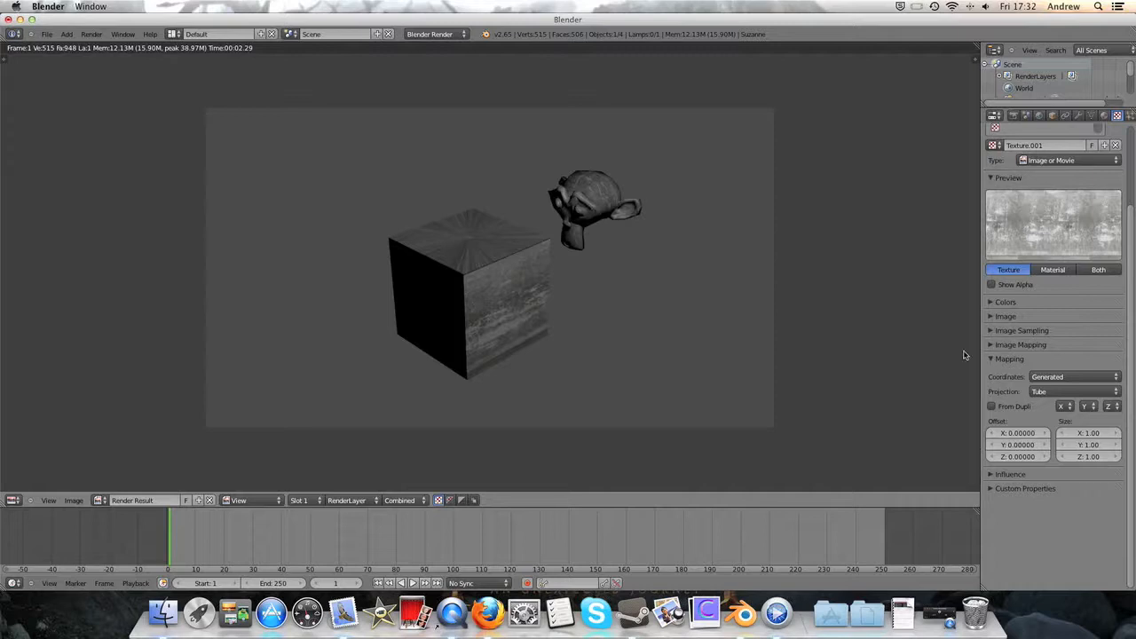
- Change the texture's mapping projection to Sphere and render the scene again
{"action": "left_click", "coordinate": [1058, 391]}
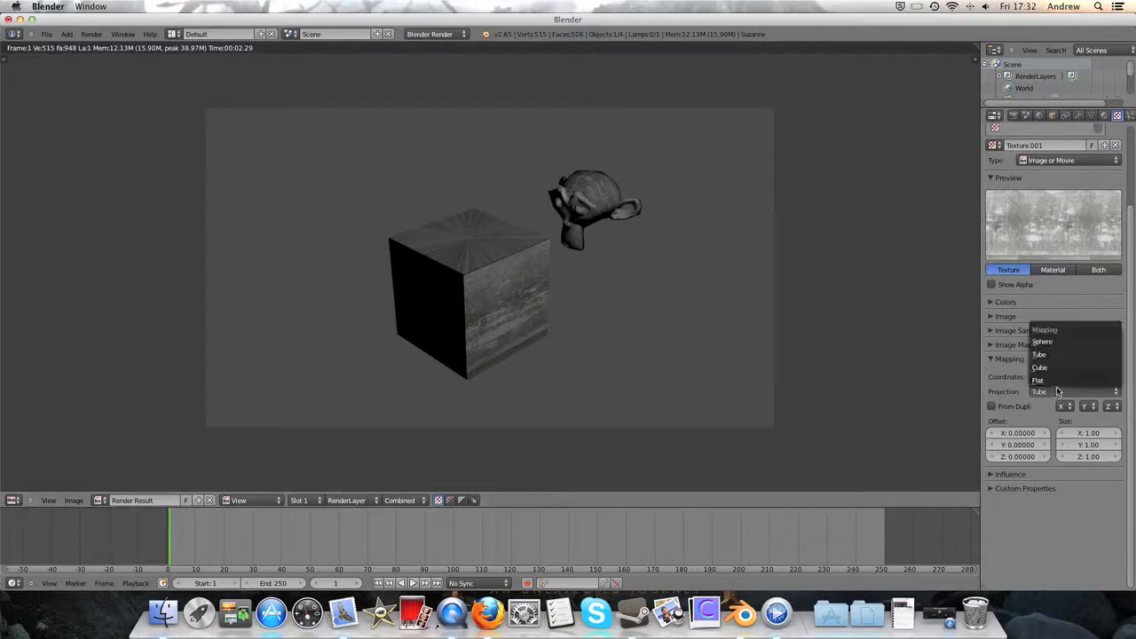
{"action": "left_click", "coordinate": [1048, 343]}
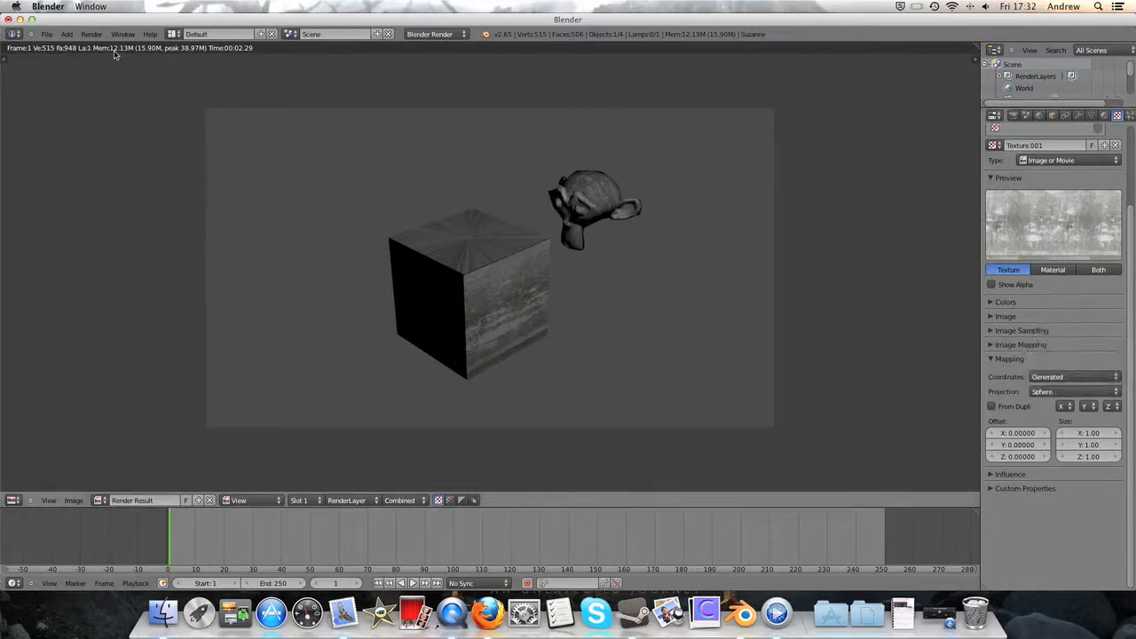
{"action": "left_click", "coordinate": [92, 34]}
{"action": "left_click", "coordinate": [102, 46]}
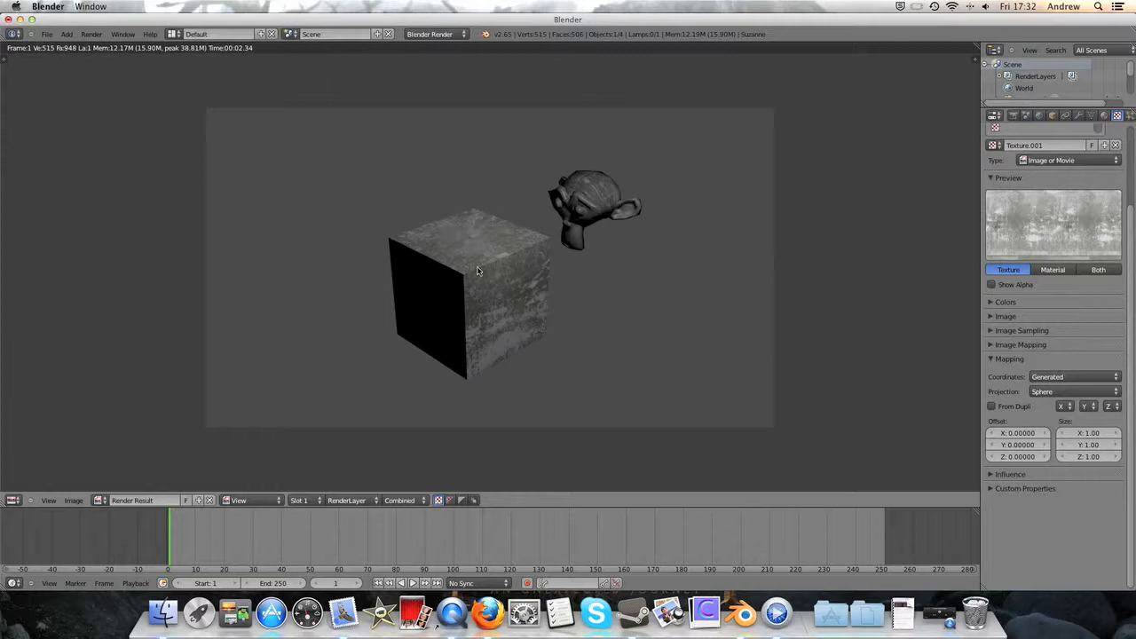
- Return the texture's projection to Cube, render the scene, and view the mapping coordinate options
{"action": "left_click", "coordinate": [1082, 392]}
{"action": "left_click", "coordinate": [1052, 367]}
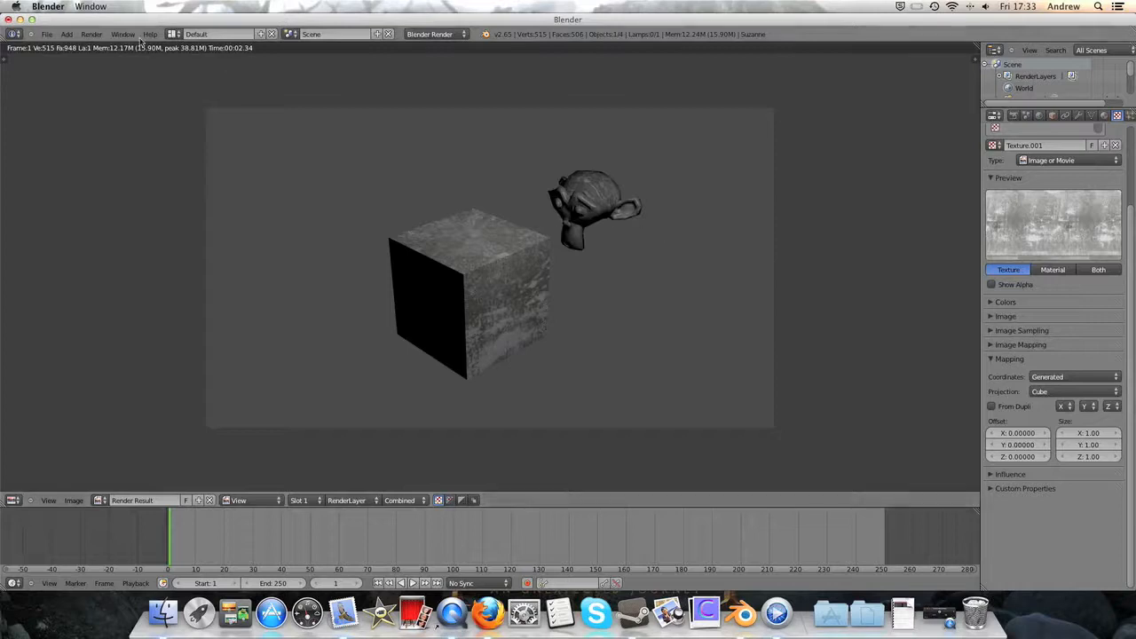
{"action": "left_click", "coordinate": [98, 35]}
{"action": "left_click", "coordinate": [107, 46]}
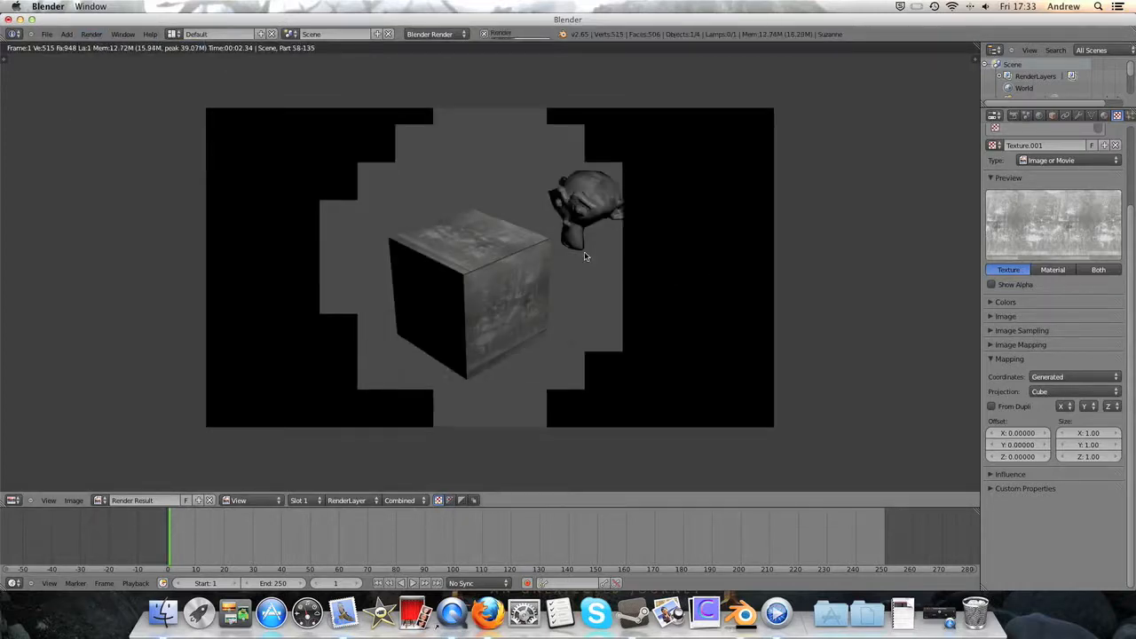
{"action": "scroll", "coordinate": [1038, 237], "scroll_direction": "up", "scroll_amount": 3}
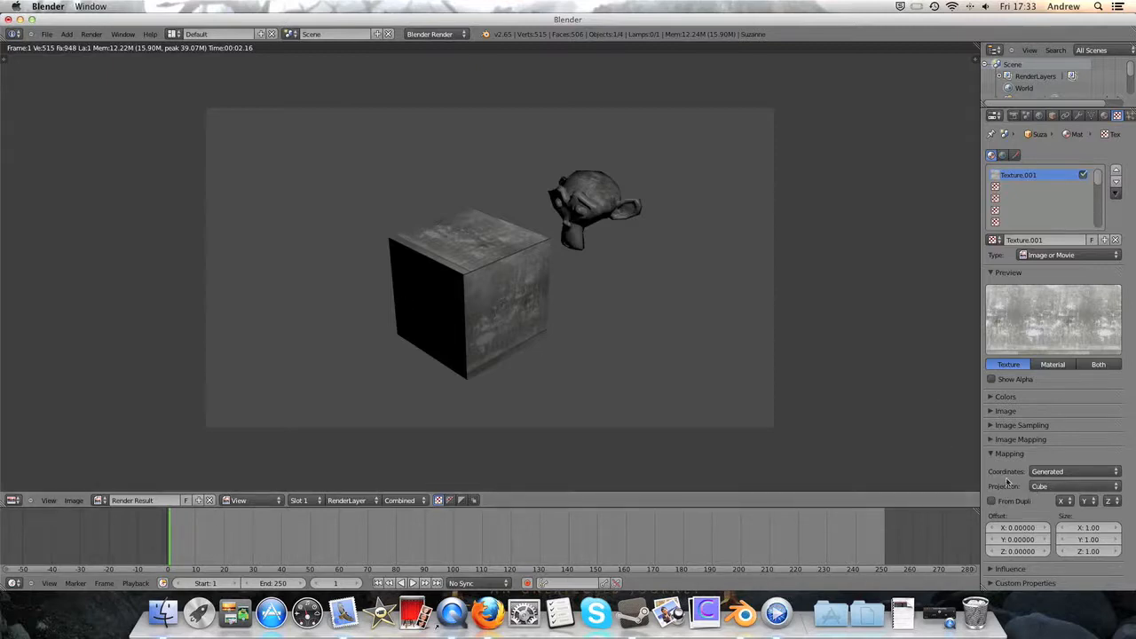
{"action": "left_click", "coordinate": [1070, 471]}
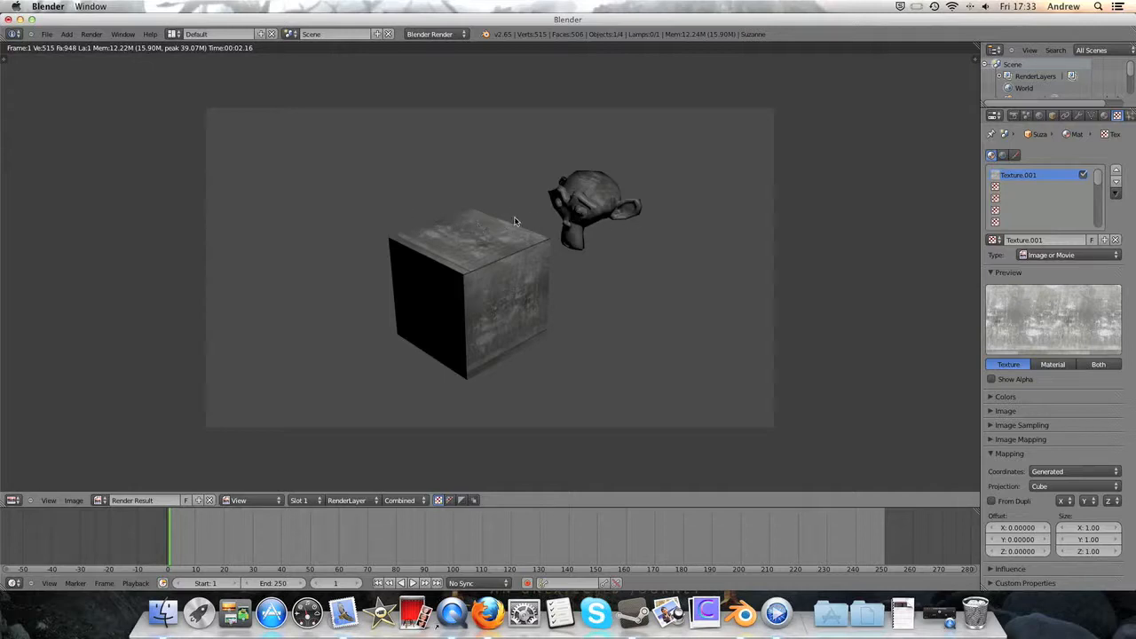
- Leave the render view, delete the monkey, and unlink the image texture from the cube's material
{"action": "key", "text": "Escape"}
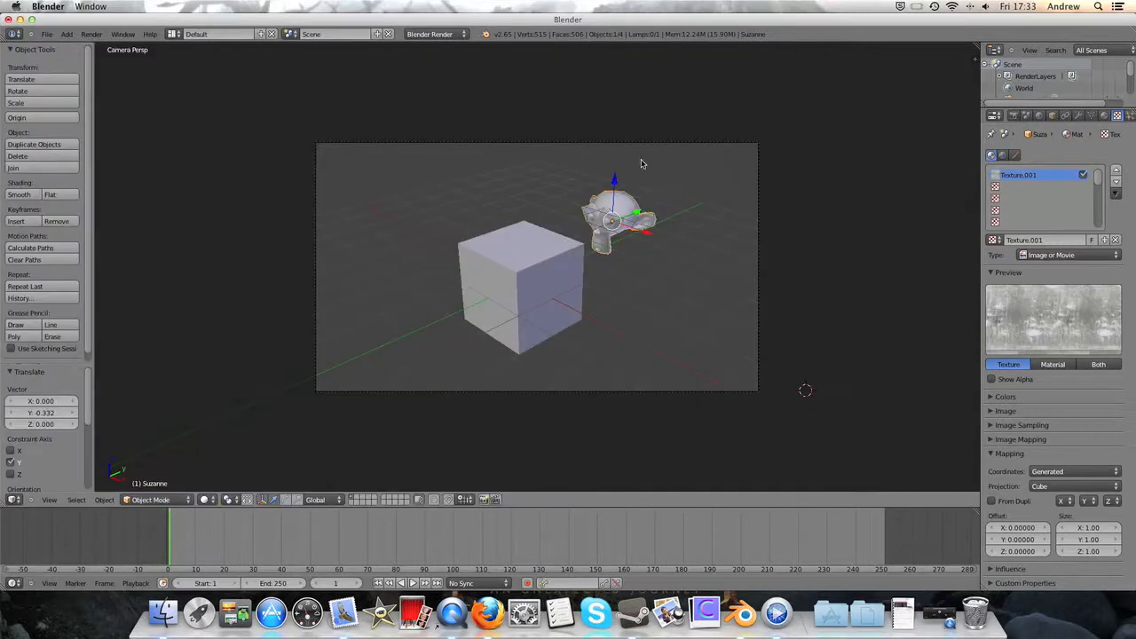
{"action": "key", "text": "x"}
{"action": "left_click", "coordinate": [626, 197]}
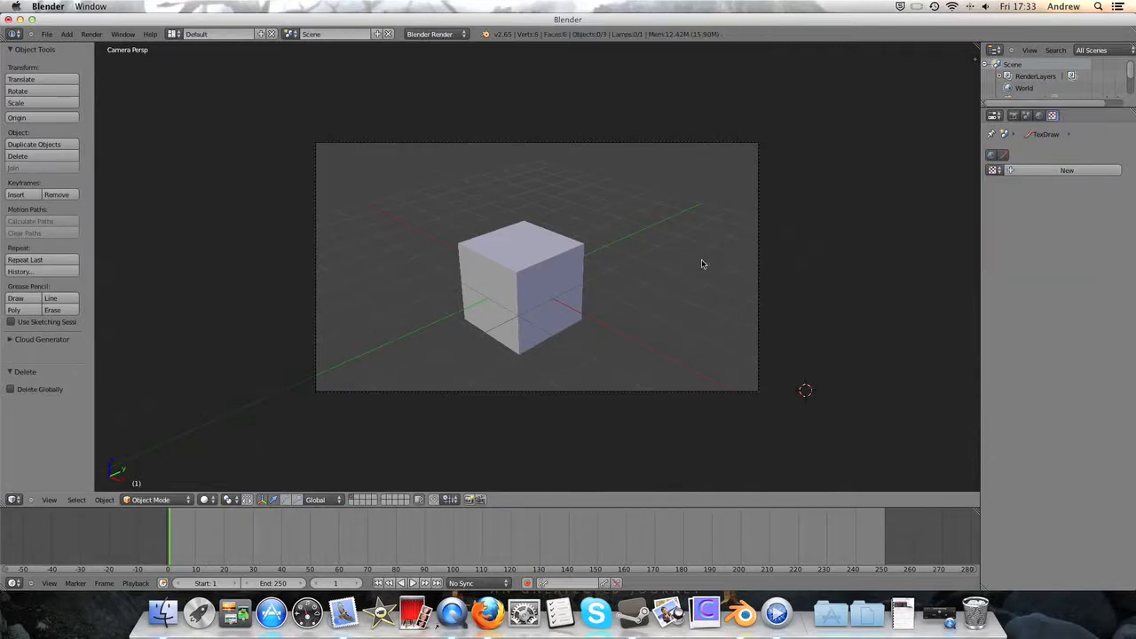
{"action": "right_click", "coordinate": [547, 284]}
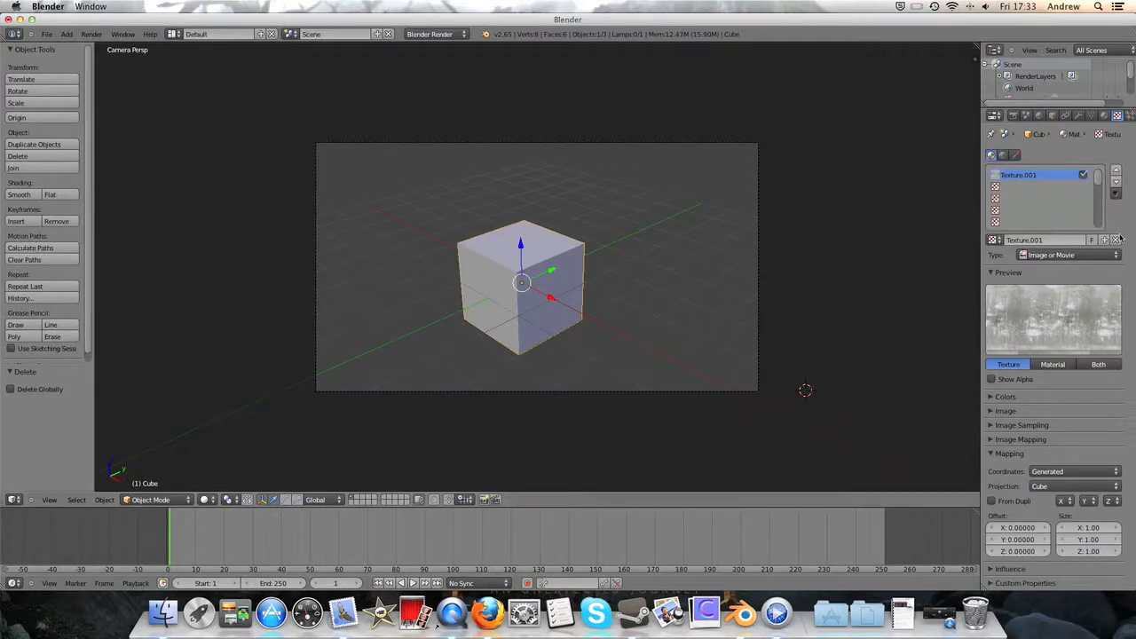
{"action": "left_click", "coordinate": [1117, 239]}
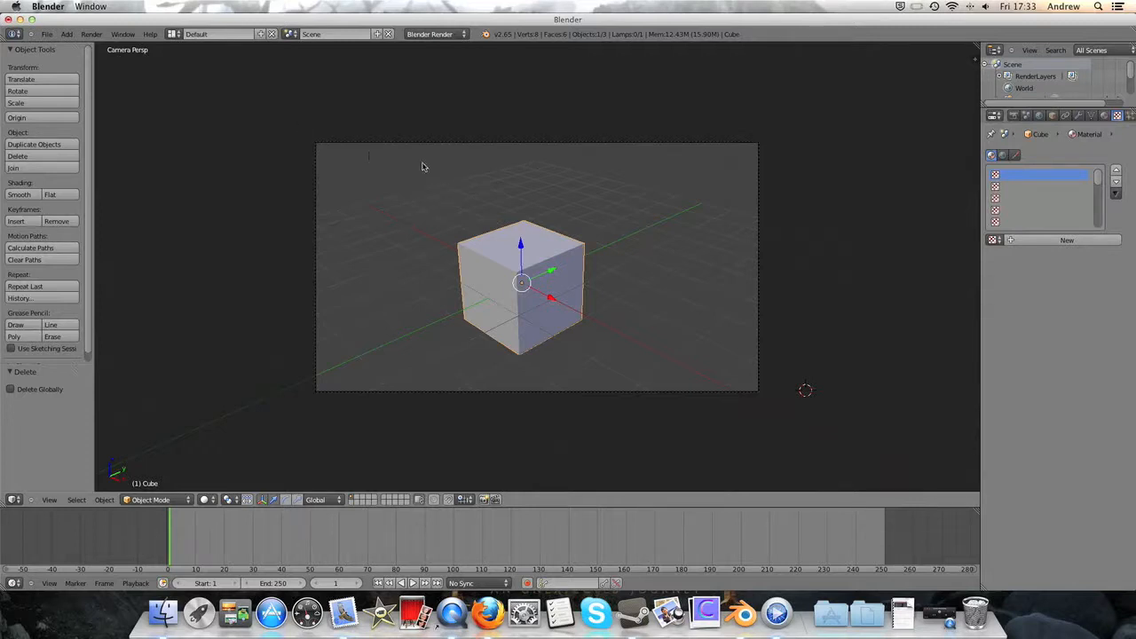
- Switch the screen layout to UV Editing and widen the 3D view beside the UV editor
{"action": "left_click", "coordinate": [174, 35]}
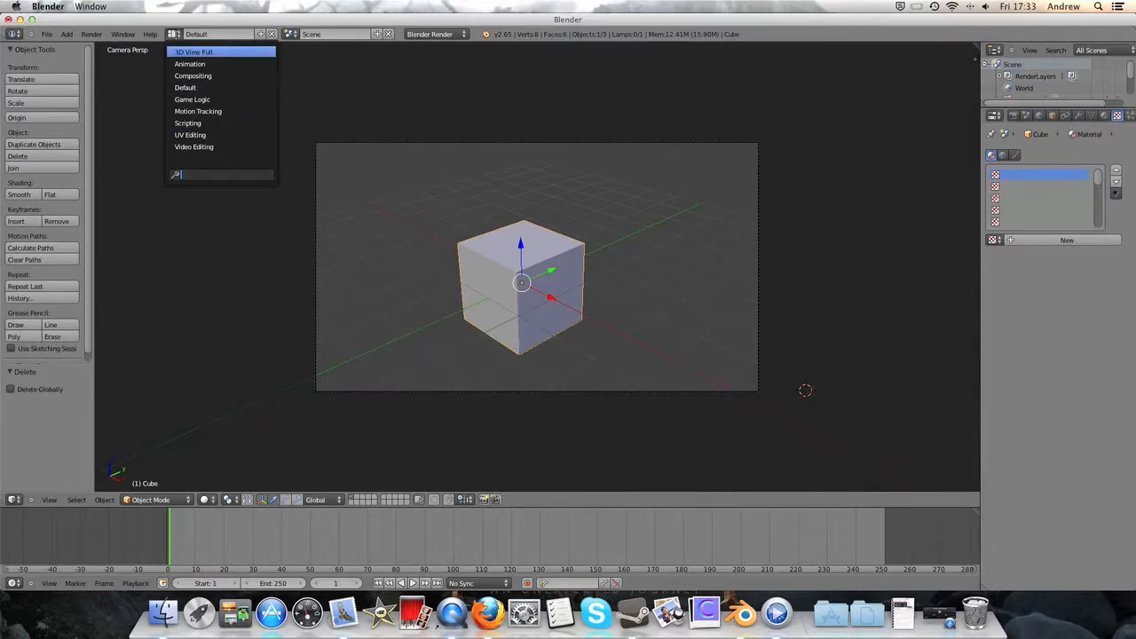
{"action": "left_click", "coordinate": [189, 134]}
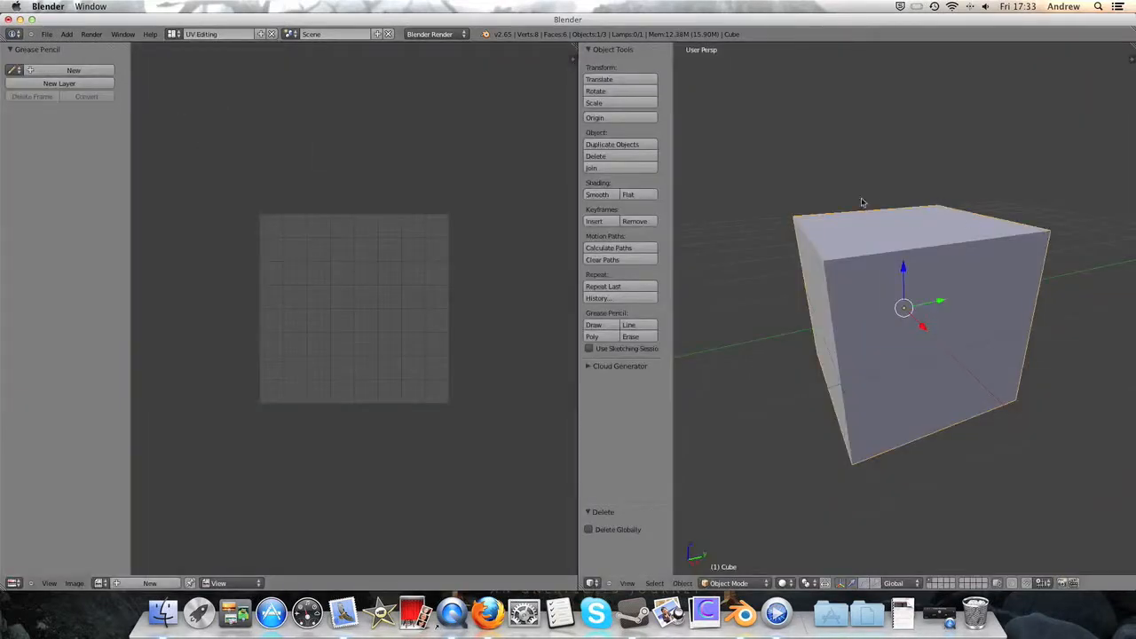
{"action": "left_click_drag", "start_coordinate": [578, 199], "coordinate": [518, 193]}
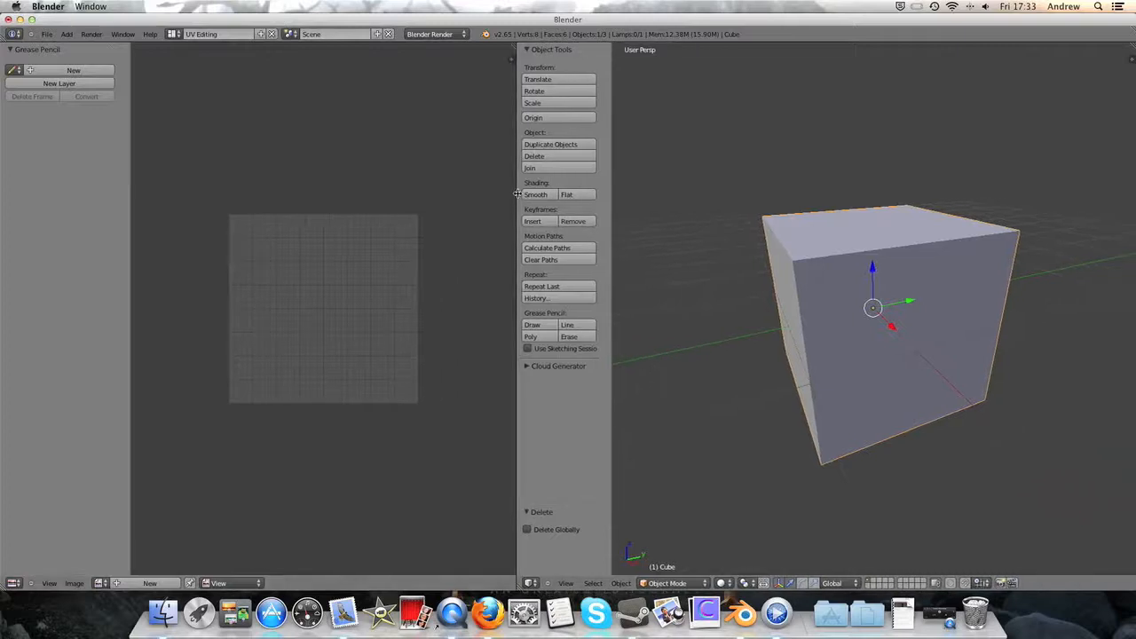
{"action": "left_click", "coordinate": [11, 583]}
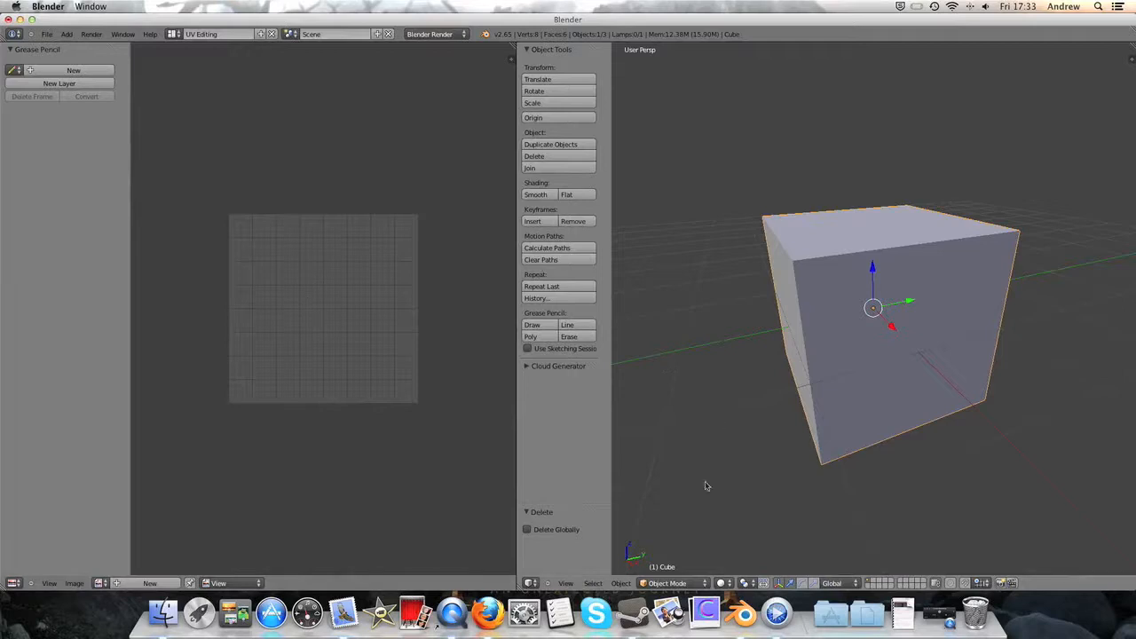
- Put the cube in Edit Mode and unwrap all its faces with the basic Unwrap method
{"action": "left_click", "coordinate": [672, 586]}
{"action": "left_click", "coordinate": [666, 559]}
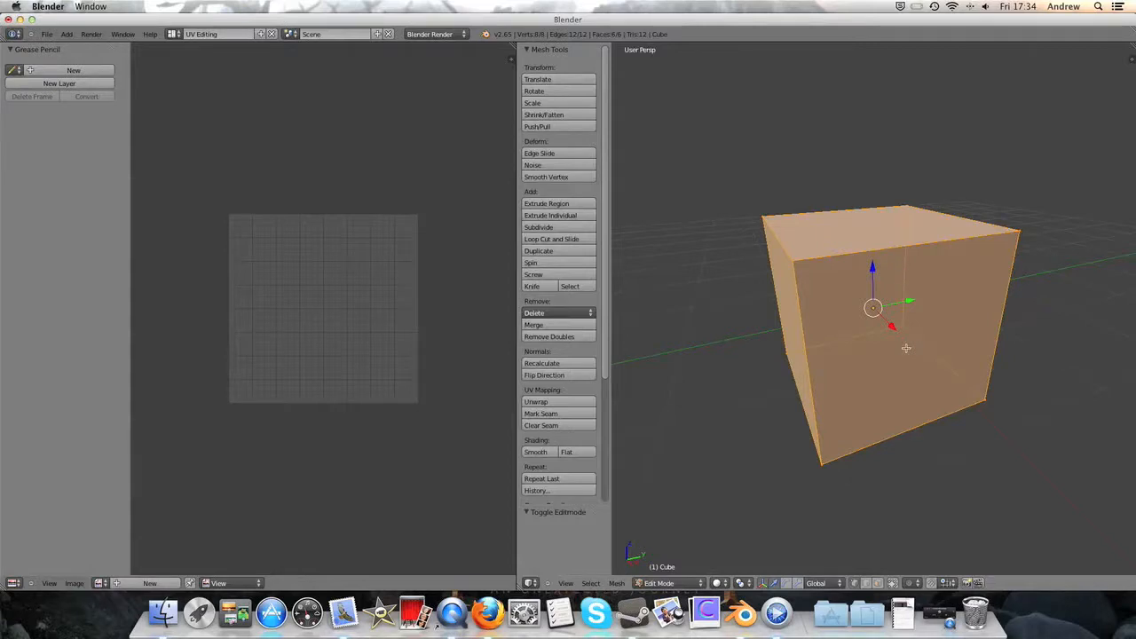
{"action": "key", "text": "u"}
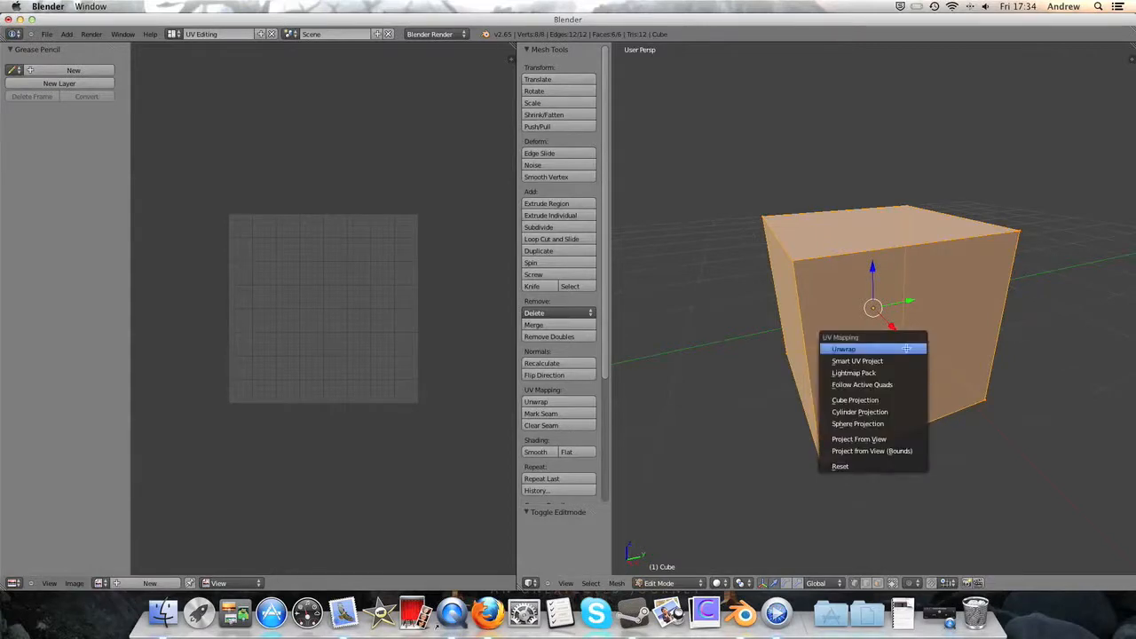
{"action": "left_click", "coordinate": [844, 350]}
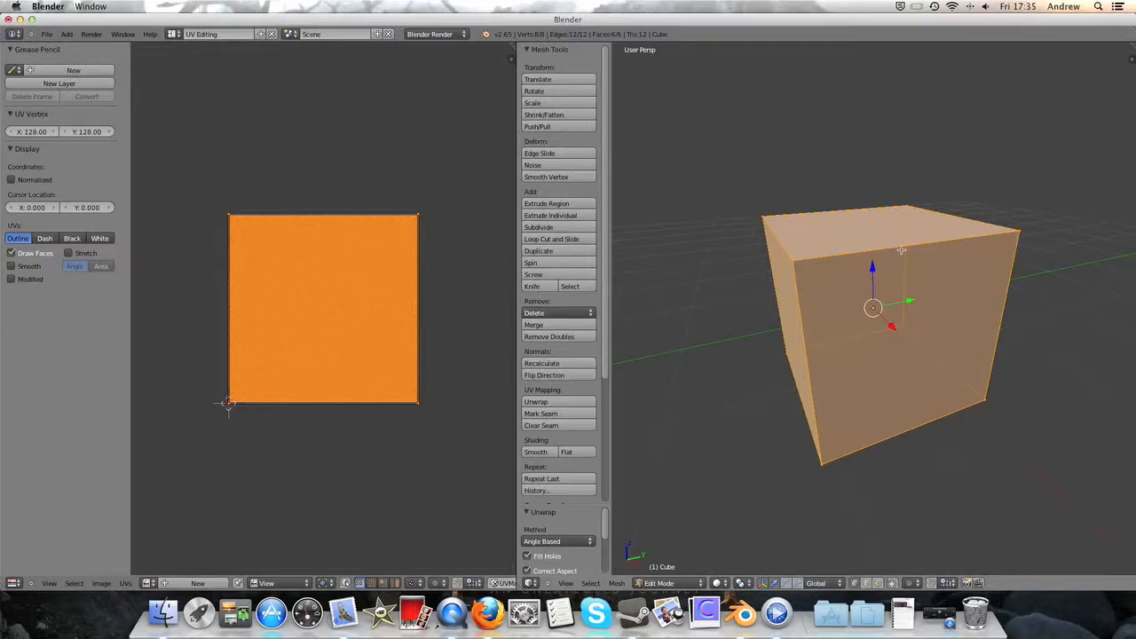
- Unwrap the cube with Smart UV Project at a 66 angle limit and zero island margin, and inspect the layout
{"action": "key", "text": "u"}
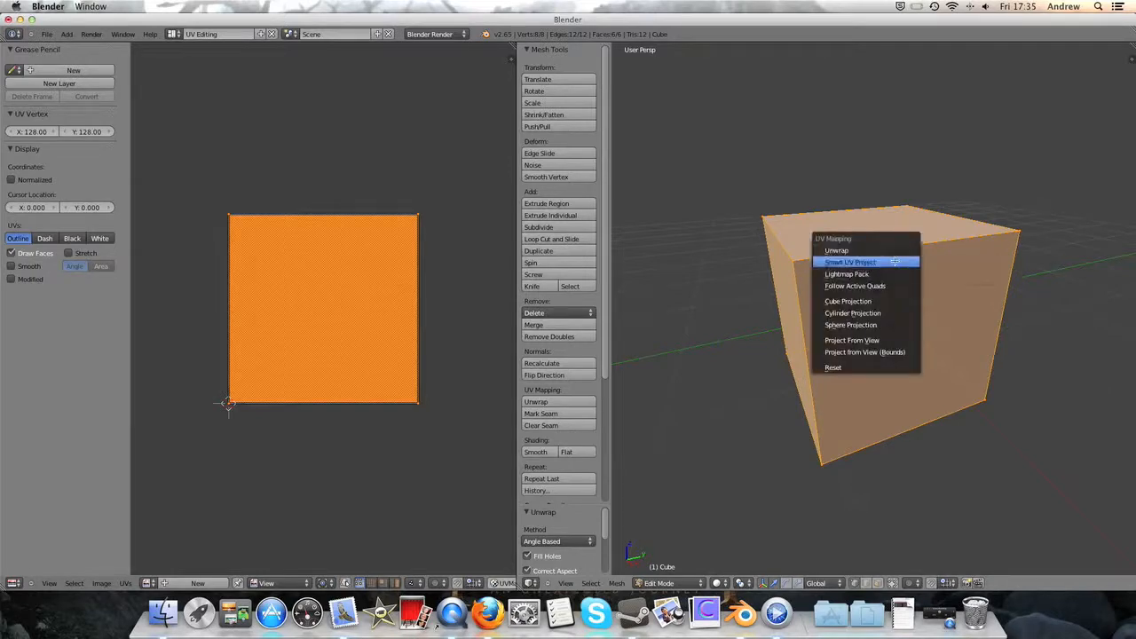
{"action": "left_click", "coordinate": [892, 259]}
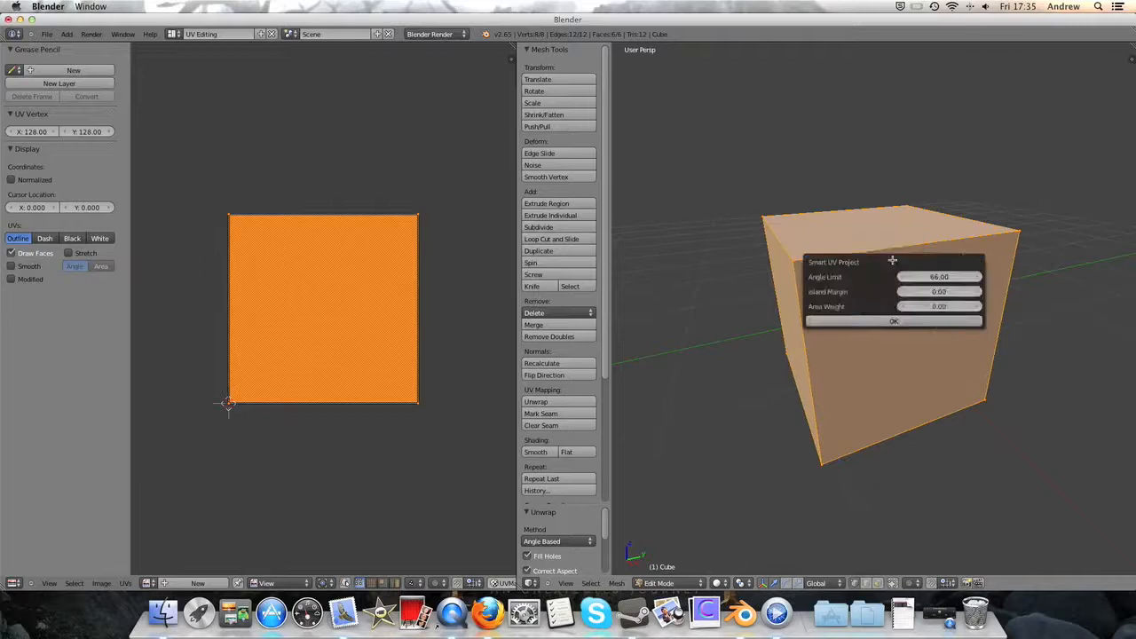
{"action": "left_click", "coordinate": [831, 320]}
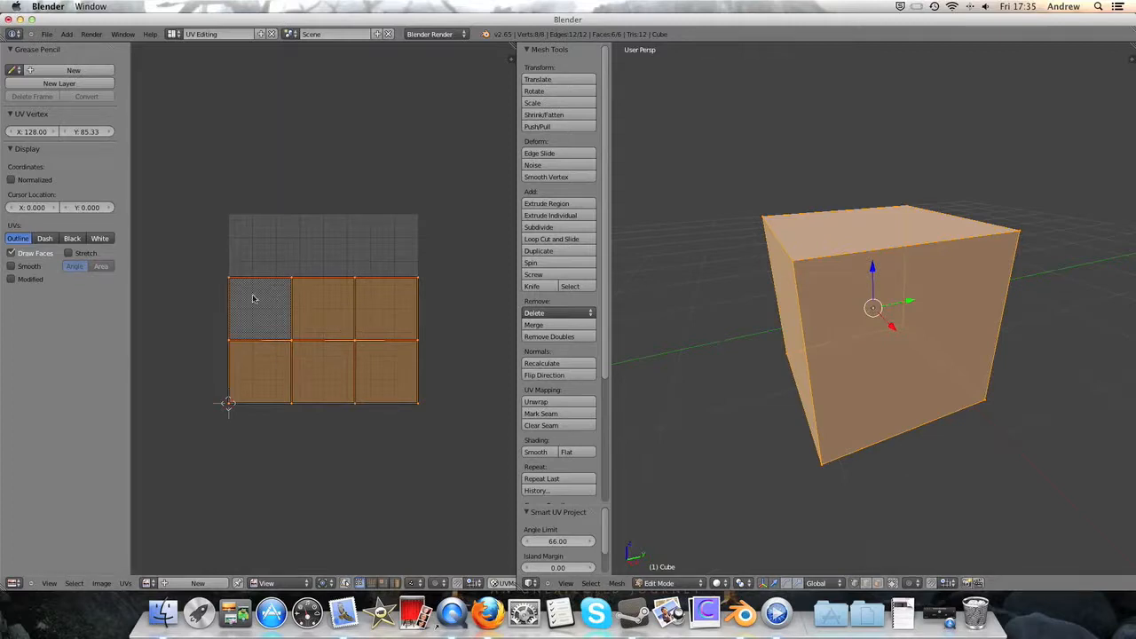
{"action": "scroll", "coordinate": [299, 306], "scroll_direction": "up", "scroll_amount": 5}
{"action": "scroll", "coordinate": [298, 306], "scroll_direction": "down", "scroll_amount": 4}
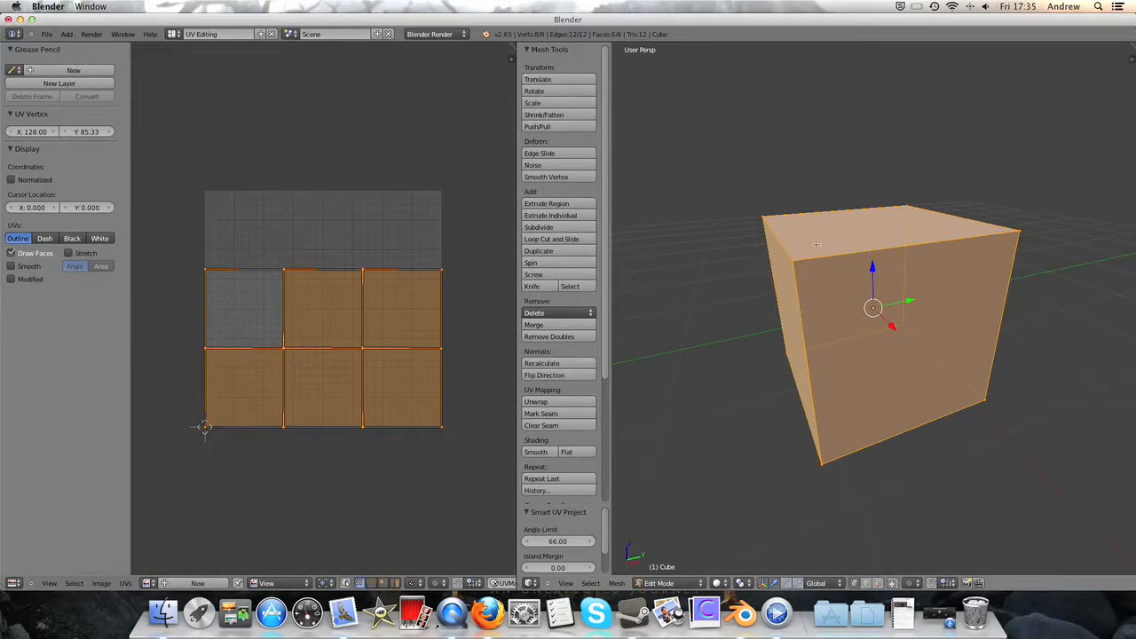
- Unwrap the whole cube with Cube Projection at a cube size of 1.000
{"action": "key", "text": "u"}
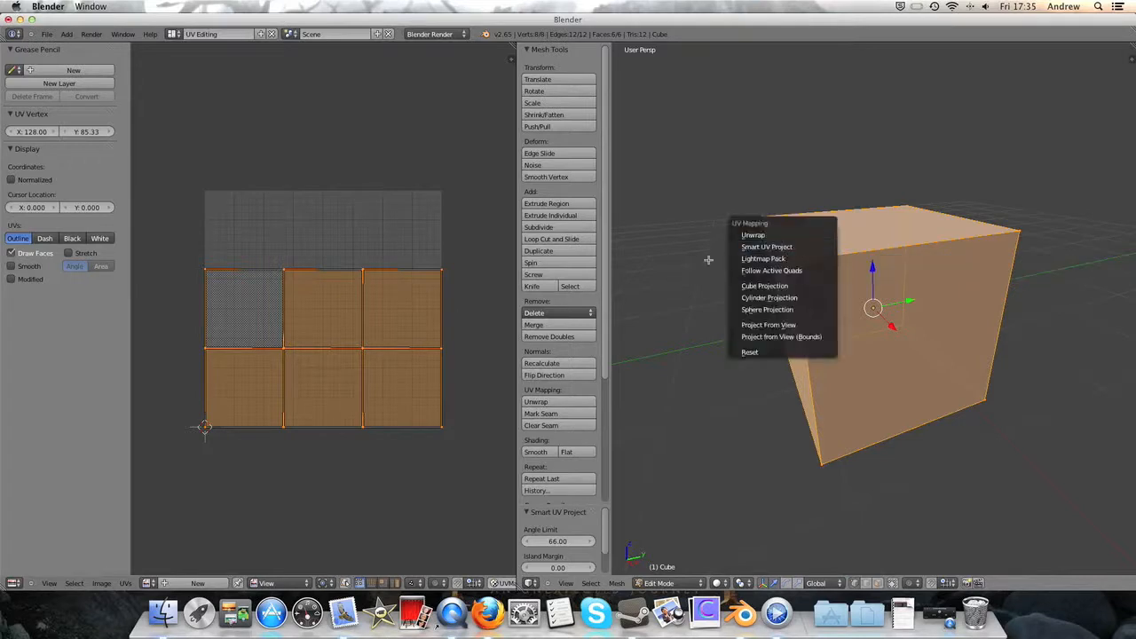
{"action": "key", "text": "u"}
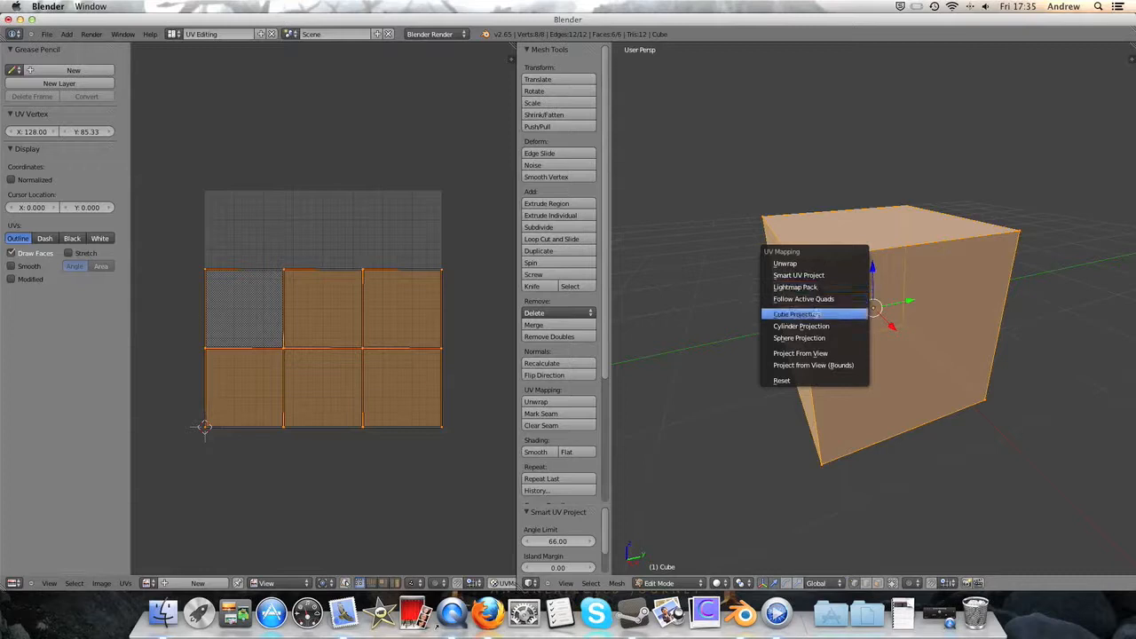
{"action": "left_click", "coordinate": [797, 314]}
{"action": "scroll", "coordinate": [234, 408], "scroll_direction": "down", "scroll_amount": 4}
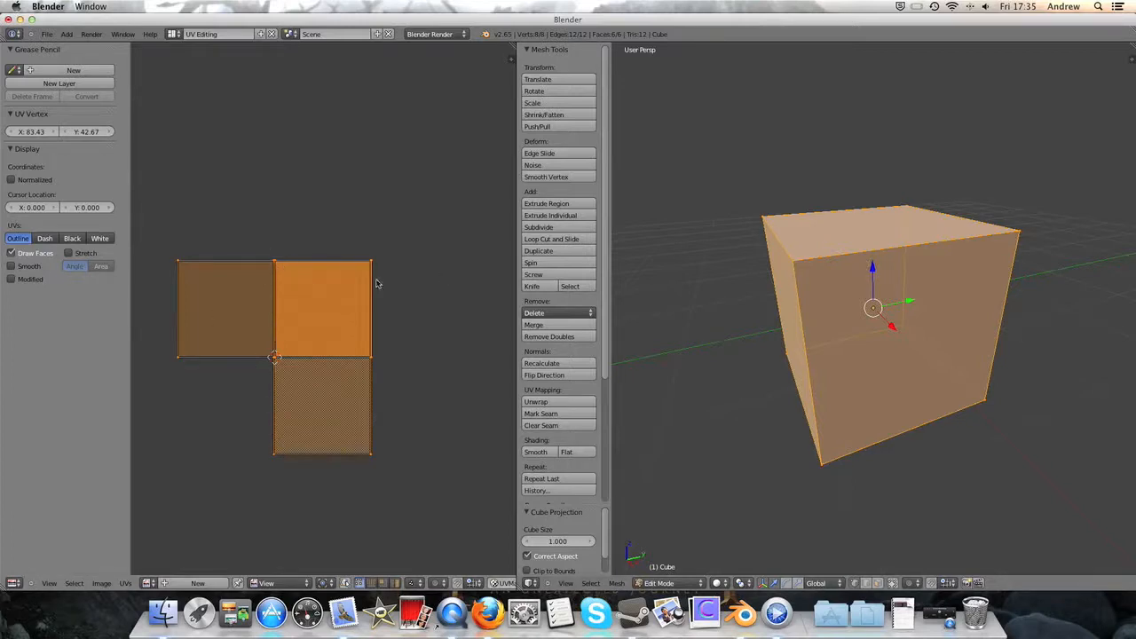
- Select the linked upper-left UV island, try moving it about 0.64 in X and 1.28 in Y, and undo the move
{"action": "right_click", "coordinate": [192, 354]}
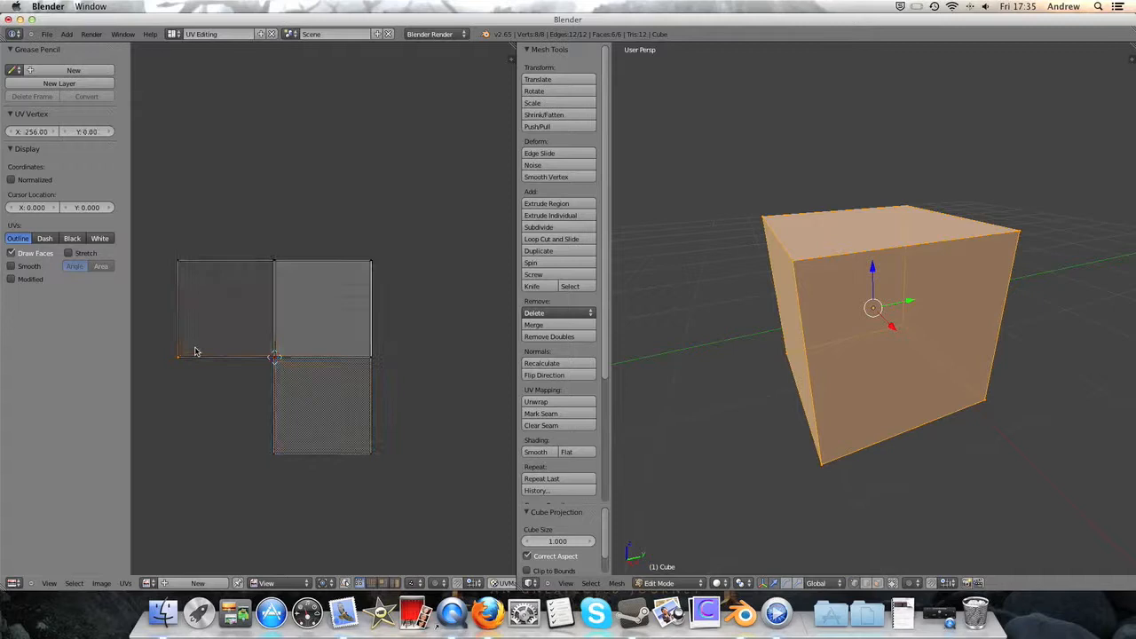
{"action": "key", "text": "ctrl+l"}
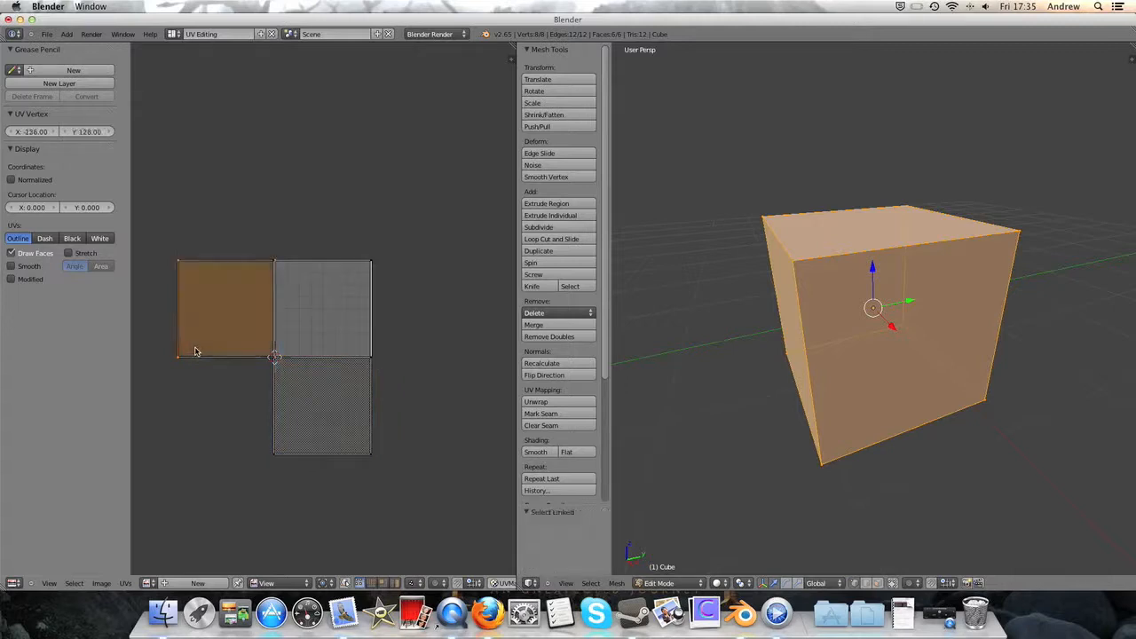
{"action": "key", "text": "g"}
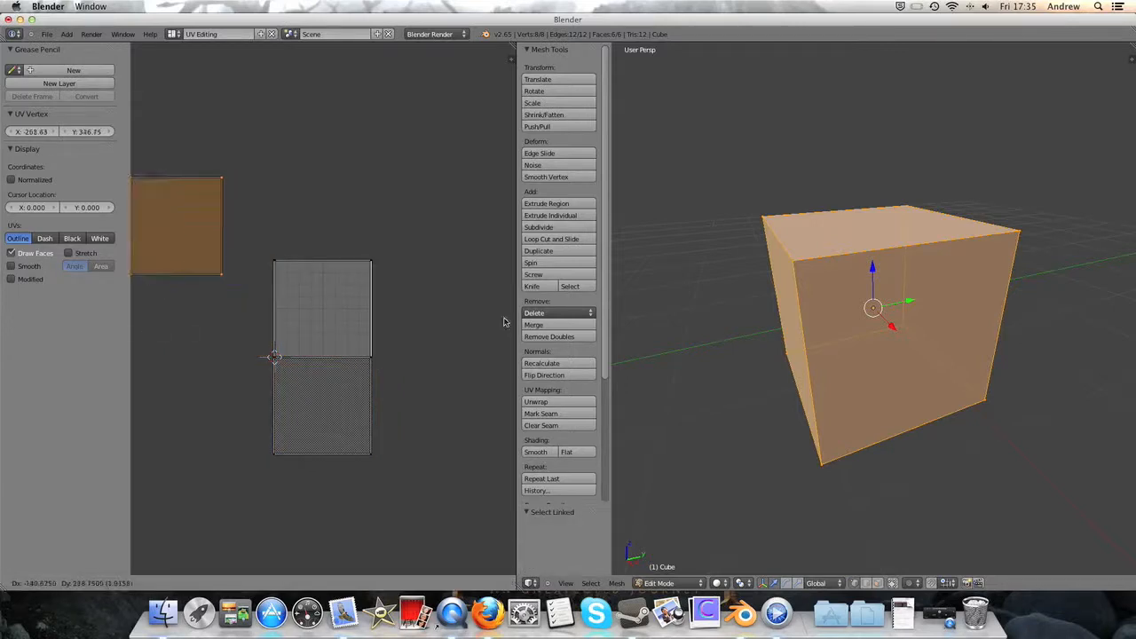
{"action": "left_click", "coordinate": [206, 291]}
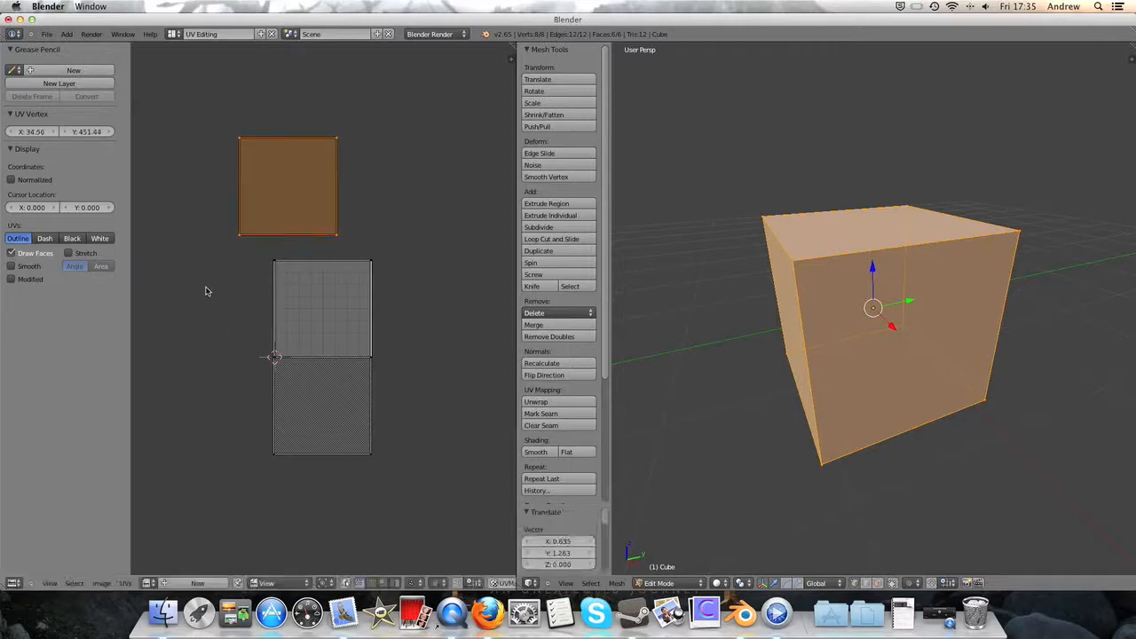
{"action": "key", "text": "ctrl+z"}
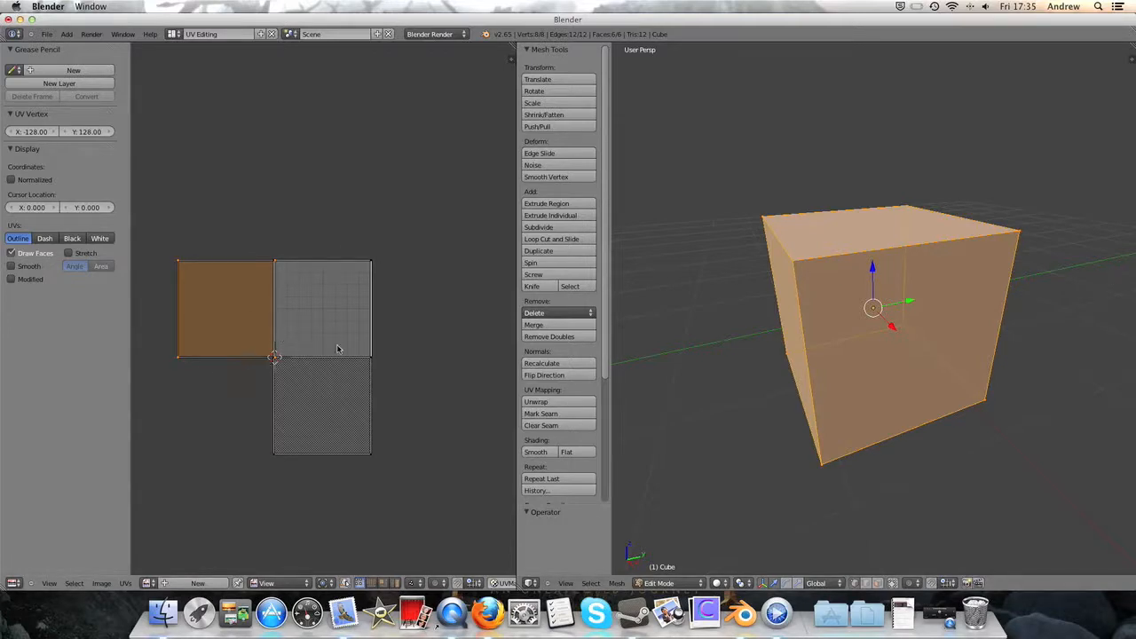
- Try rotating the selected UV island by about 30°, undo the rotation, and select the lower island's lower-right corner vertex
{"action": "key", "text": "r"}
{"action": "left_click", "coordinate": [376, 425]}
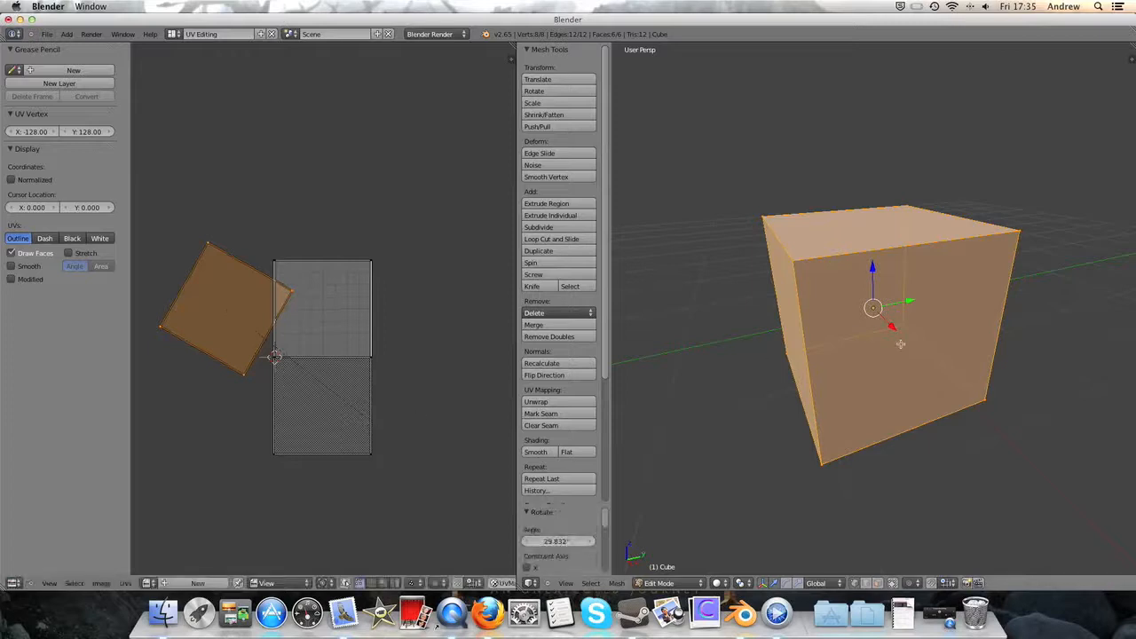
{"action": "key", "text": "ctrl+z"}
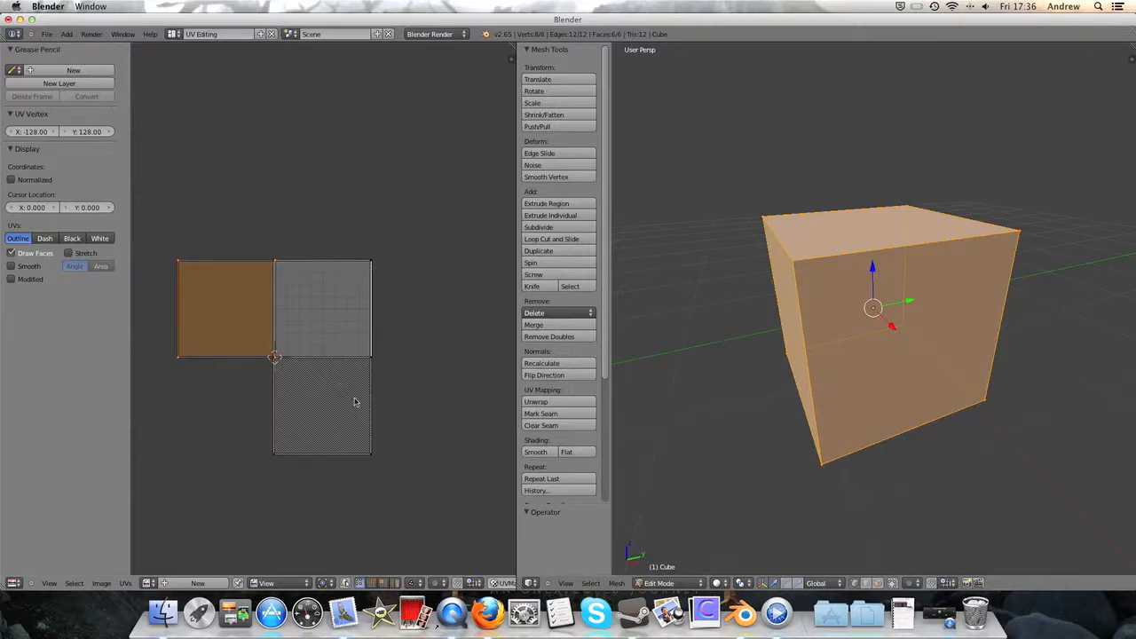
{"action": "right_click", "coordinate": [358, 426]}
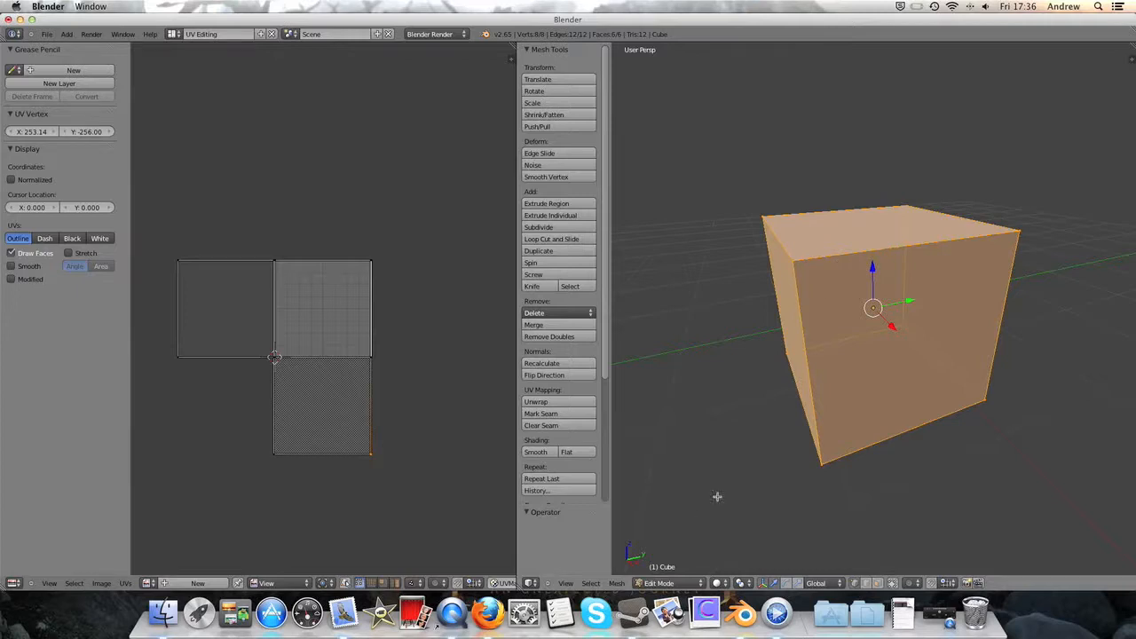
- Clear the cube's mesh selection and select three of the four edges around its top face
{"action": "key", "text": "u"}
{"action": "middle_click_drag", "start_coordinate": [916, 417], "coordinate": [917, 364]}
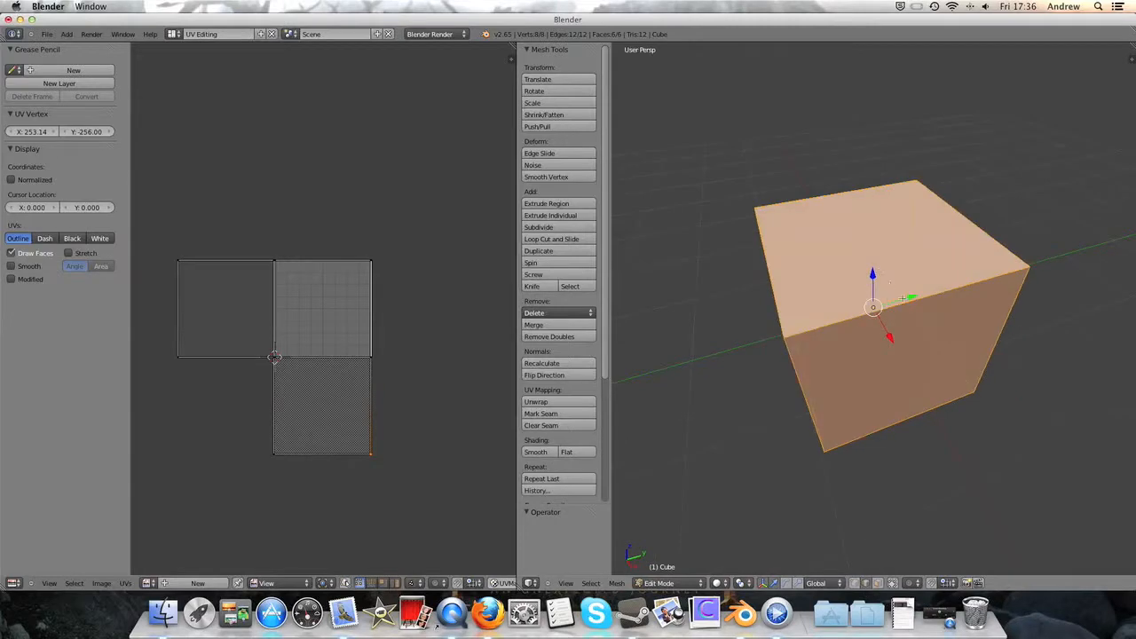
{"action": "key", "text": "a"}
{"action": "right_click", "coordinate": [862, 313]}
{"action": "middle_click_drag", "start_coordinate": [870, 317], "coordinate": [897, 296]}
{"action": "right_click", "coordinate": [796, 206], "text": "shift"}
{"action": "middle_click_drag", "start_coordinate": [910, 196], "coordinate": [835, 238]}
{"action": "right_click", "coordinate": [771, 250], "text": "shift"}
{"action": "right_click", "coordinate": [779, 257]}
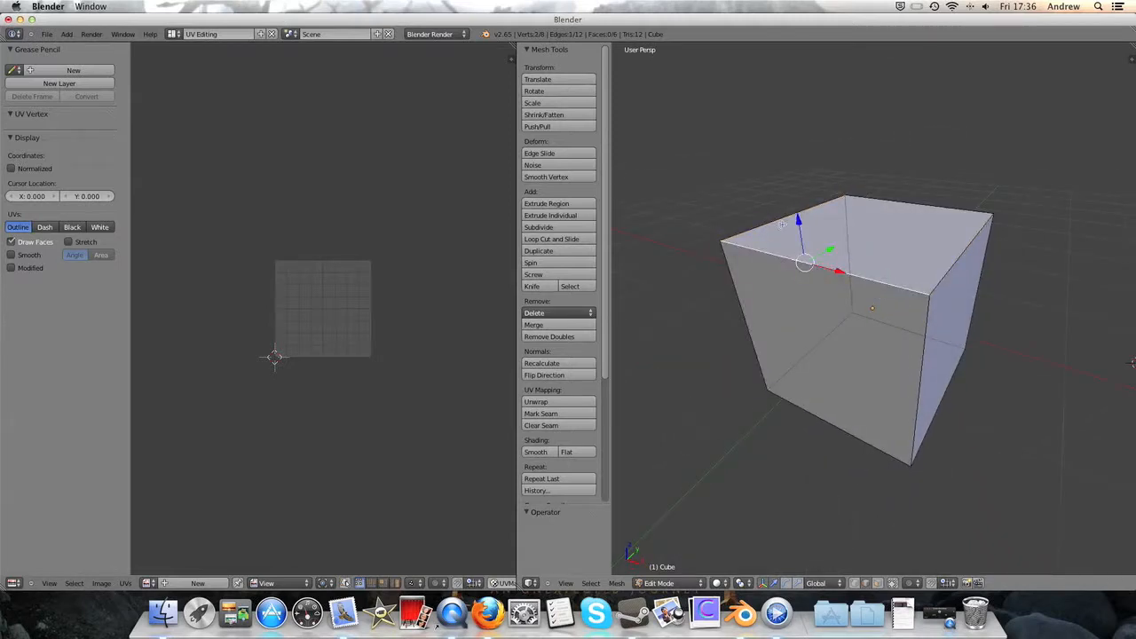
{"action": "right_click", "coordinate": [782, 222]}
{"action": "right_click", "coordinate": [947, 255], "text": "shift"}
{"action": "middle_click_drag", "start_coordinate": [998, 262], "coordinate": [911, 269]}
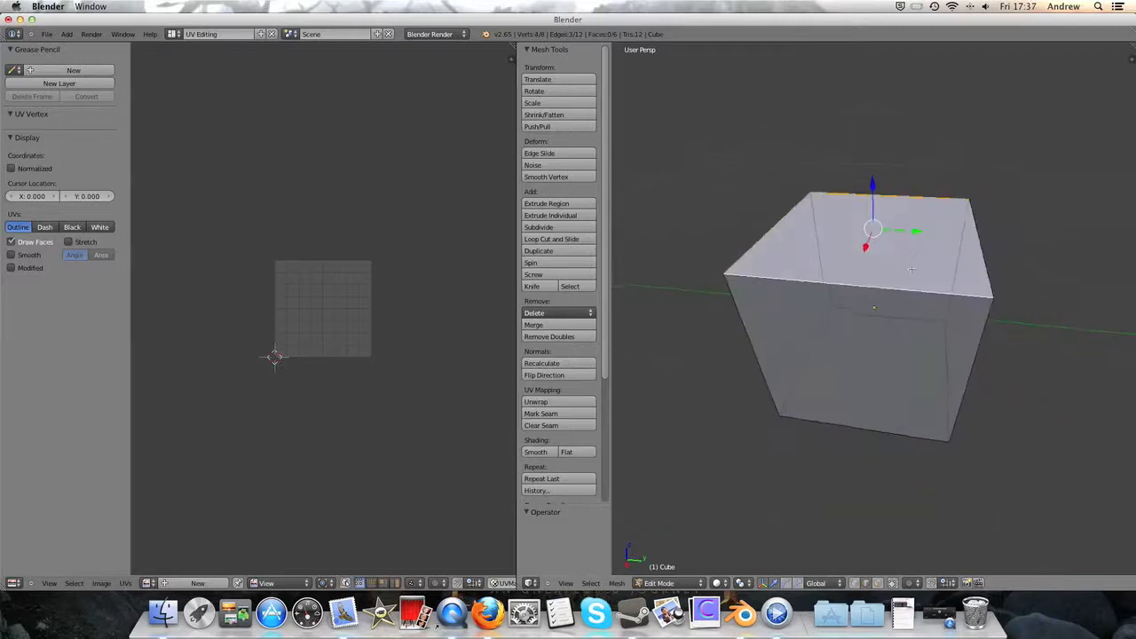
- Add the two vertical edges on the cube side beneath the unselected top edge to the selection
{"action": "middle_click_drag", "start_coordinate": [850, 356], "coordinate": [930, 272]}
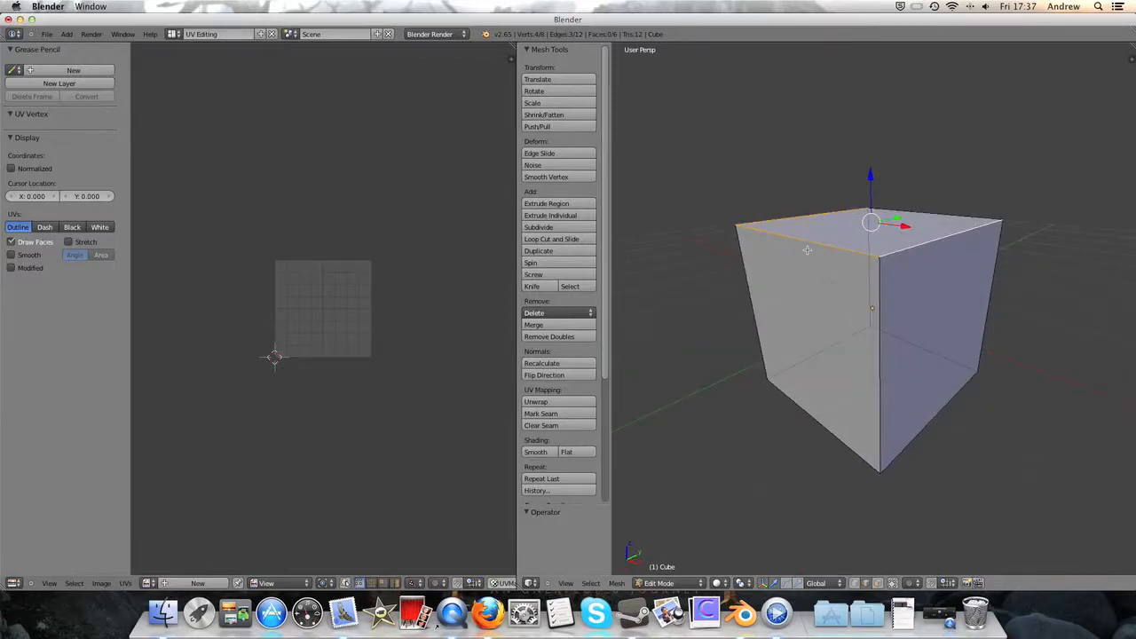
{"action": "middle_click_drag", "start_coordinate": [995, 203], "coordinate": [915, 178]}
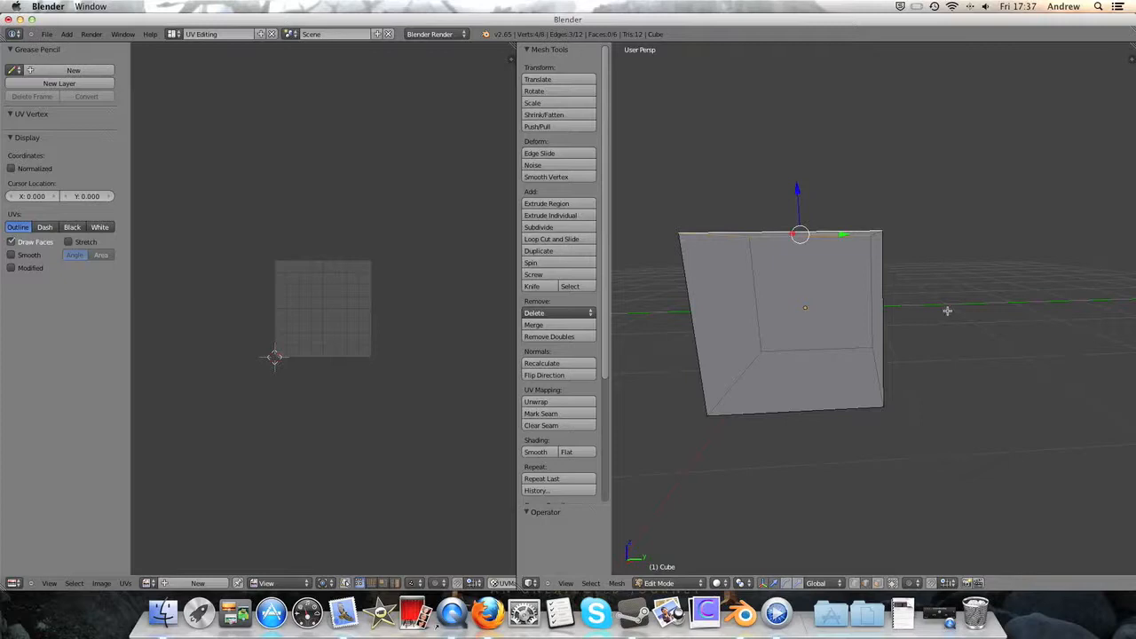
{"action": "middle_click_drag", "start_coordinate": [901, 303], "coordinate": [825, 319]}
{"action": "right_click", "coordinate": [854, 316], "text": "shift"}
{"action": "right_click", "coordinate": [957, 287], "text": "shift"}
{"action": "middle_click_drag", "start_coordinate": [956, 295], "coordinate": [993, 280]}
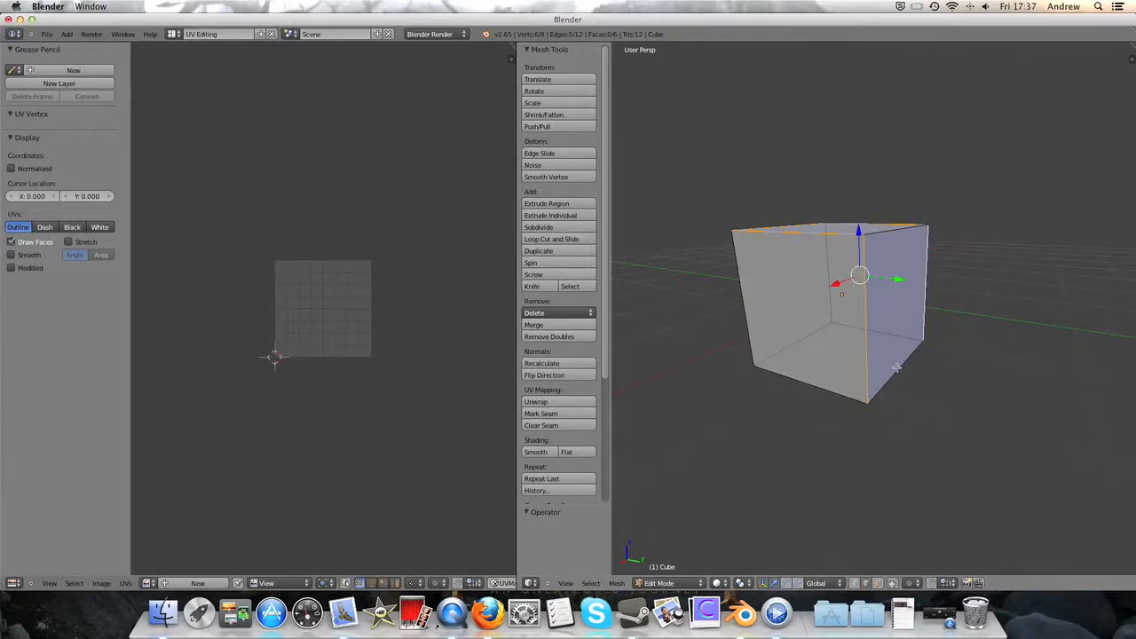
{"action": "middle_click_drag", "start_coordinate": [903, 368], "coordinate": [899, 317]}
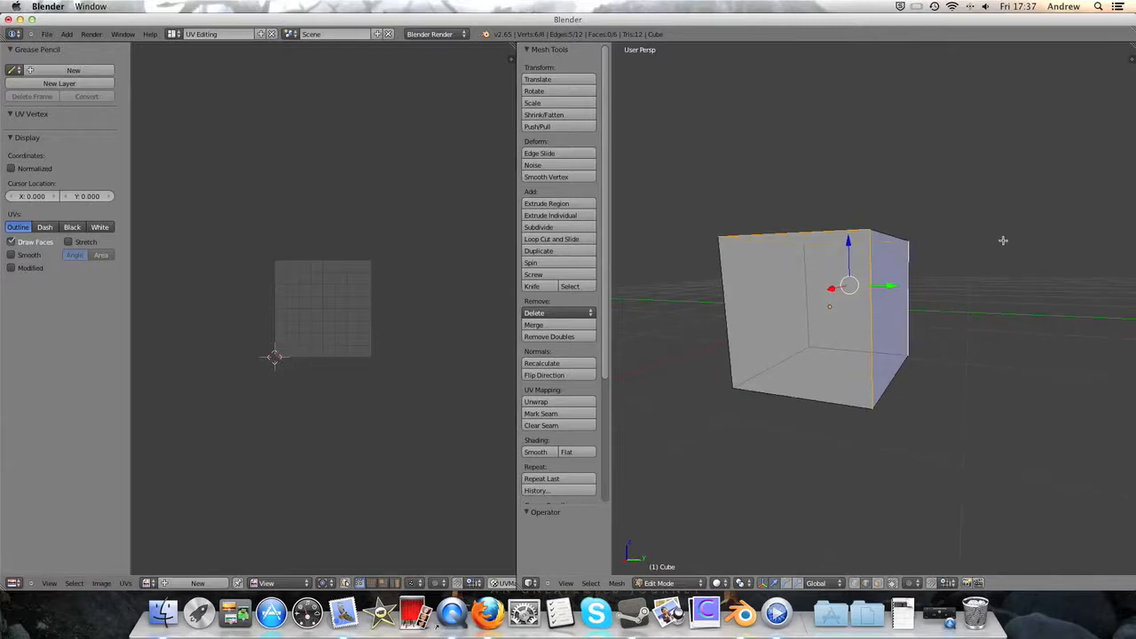
- Add two opposite bottom edges of the cube to the selection and mark all selected edges as seams
{"action": "middle_click_drag", "start_coordinate": [848, 336], "coordinate": [804, 299]}
{"action": "middle_click_drag", "start_coordinate": [782, 251], "coordinate": [790, 279]}
{"action": "left_click_drag", "start_coordinate": [811, 252], "coordinate": [812, 264]}
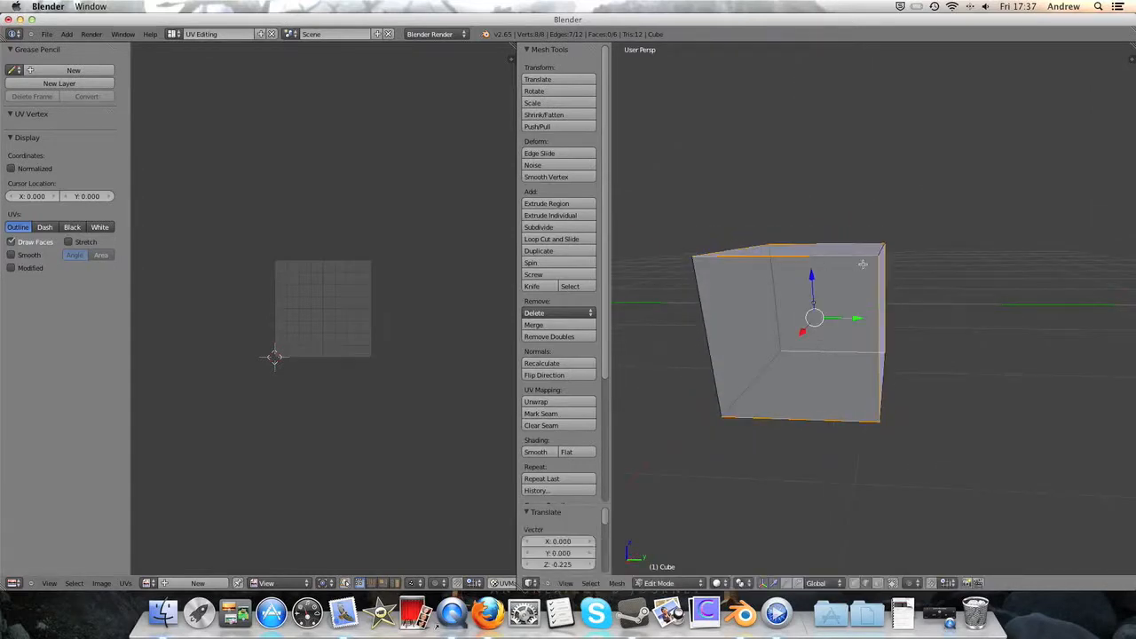
{"action": "key", "text": "ctrl+z"}
{"action": "middle_click_drag", "start_coordinate": [863, 263], "coordinate": [844, 233]}
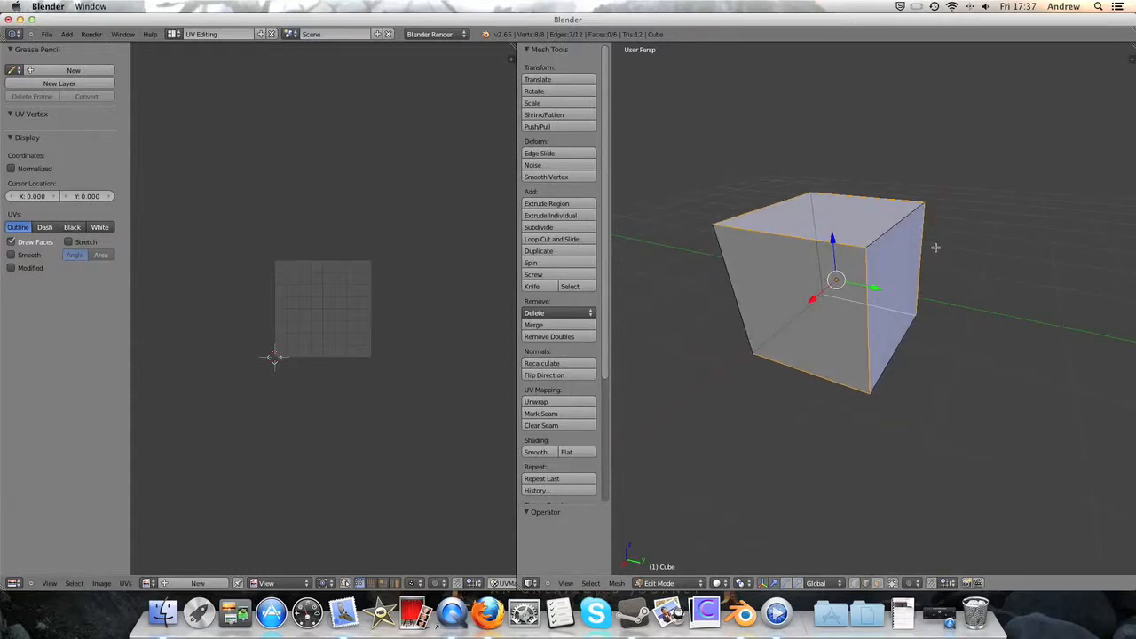
{"action": "key", "text": "ctrl+e"}
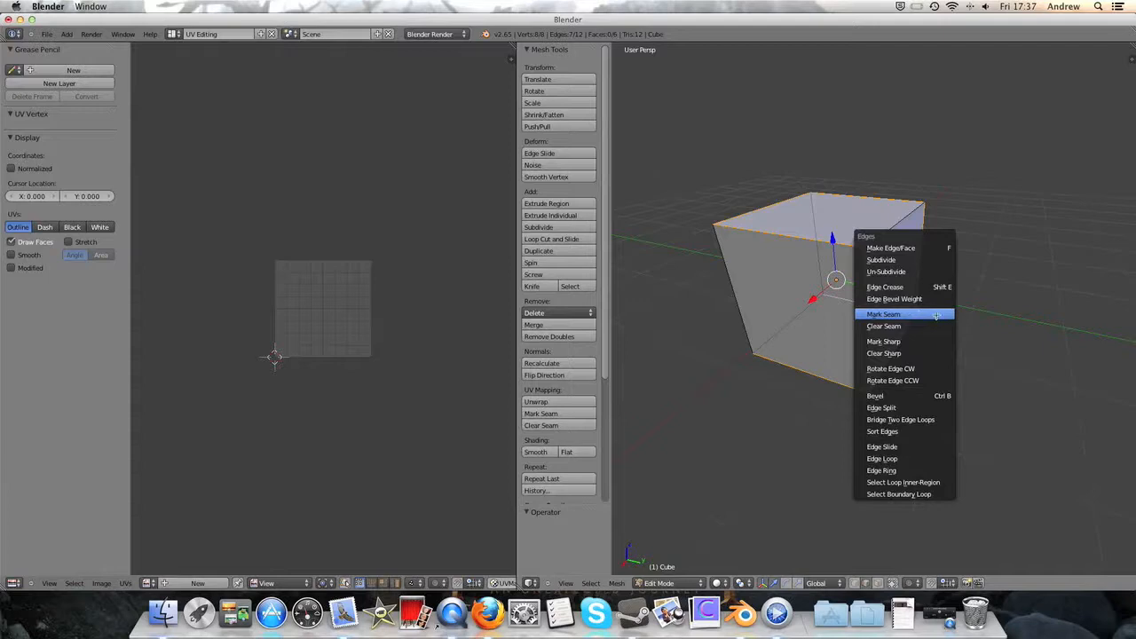
{"action": "left_click", "coordinate": [880, 315]}
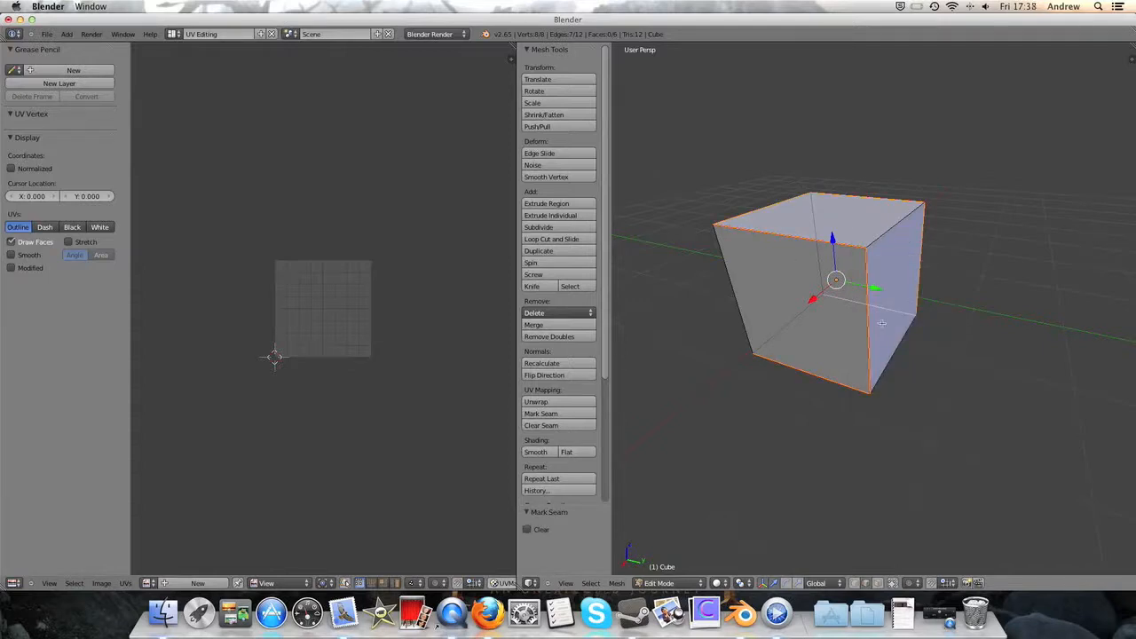
- Select the whole cube, unwrap it along the seams with the Angle Based method, and inspect the layout
{"action": "key", "text": "a"}
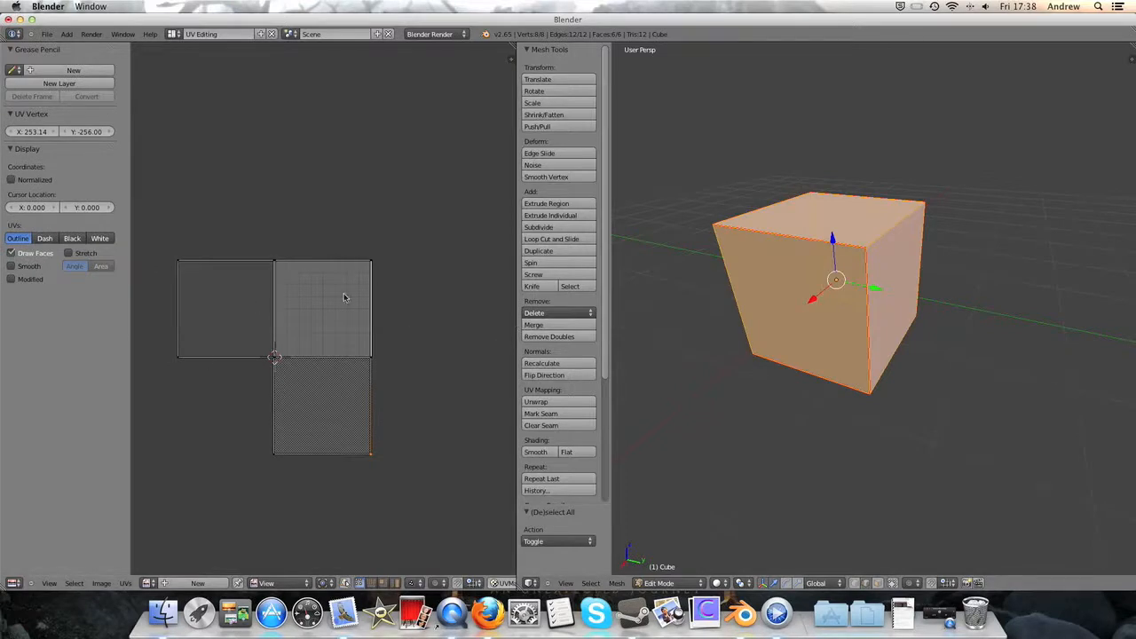
{"action": "scroll", "coordinate": [328, 312], "scroll_direction": "up", "scroll_amount": 2}
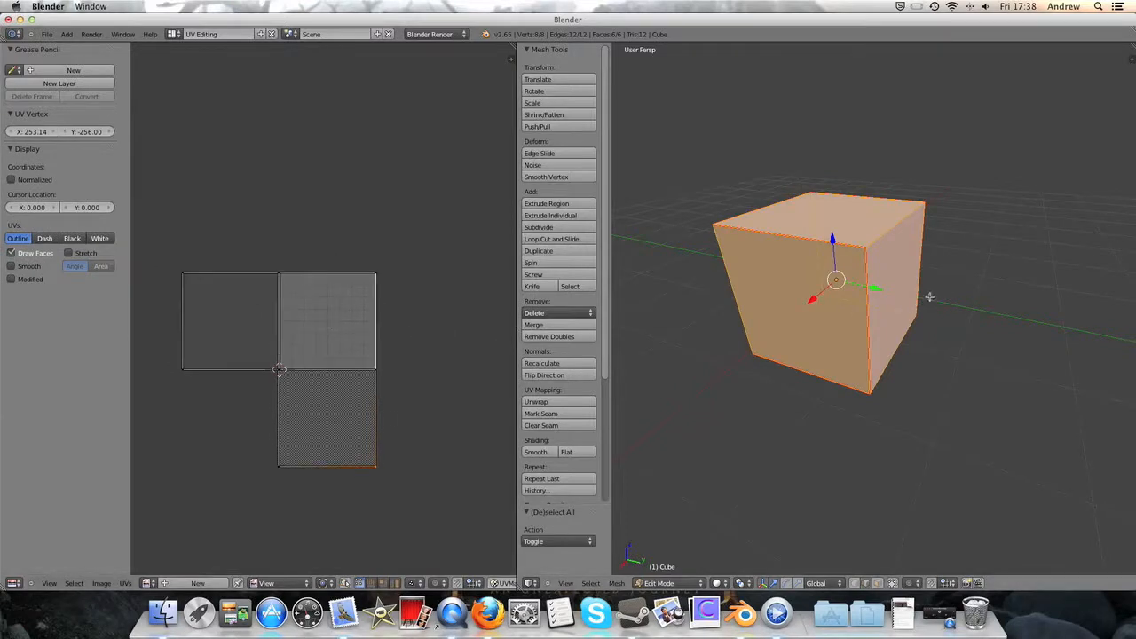
{"action": "key", "text": "u"}
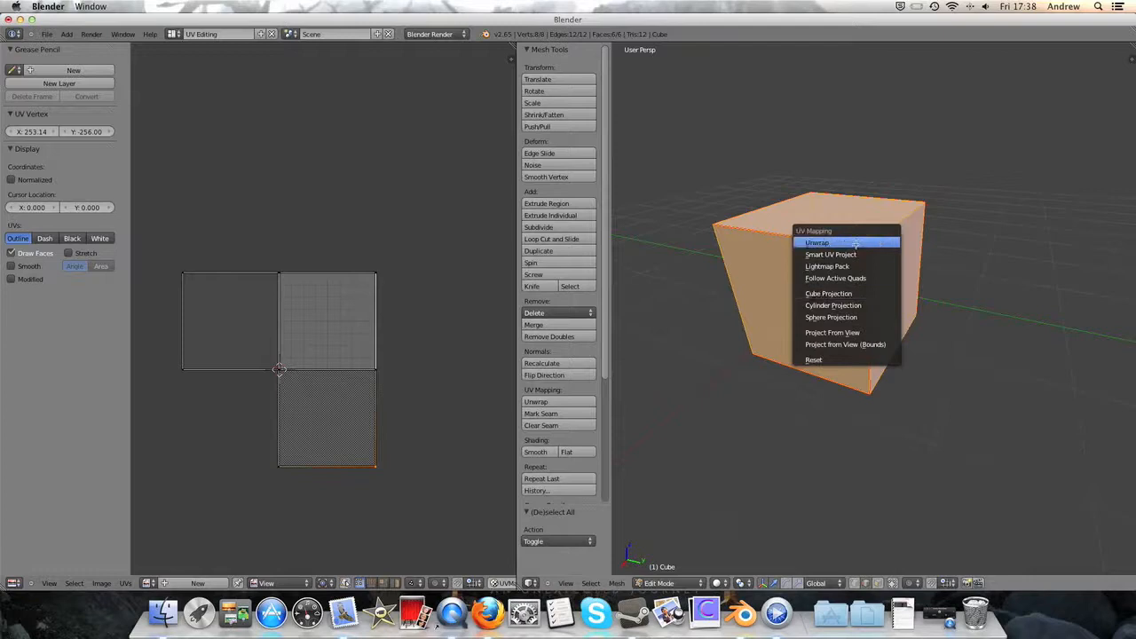
{"action": "left_click", "coordinate": [817, 243]}
{"action": "scroll", "coordinate": [337, 418], "scroll_direction": "up", "scroll_amount": 5}
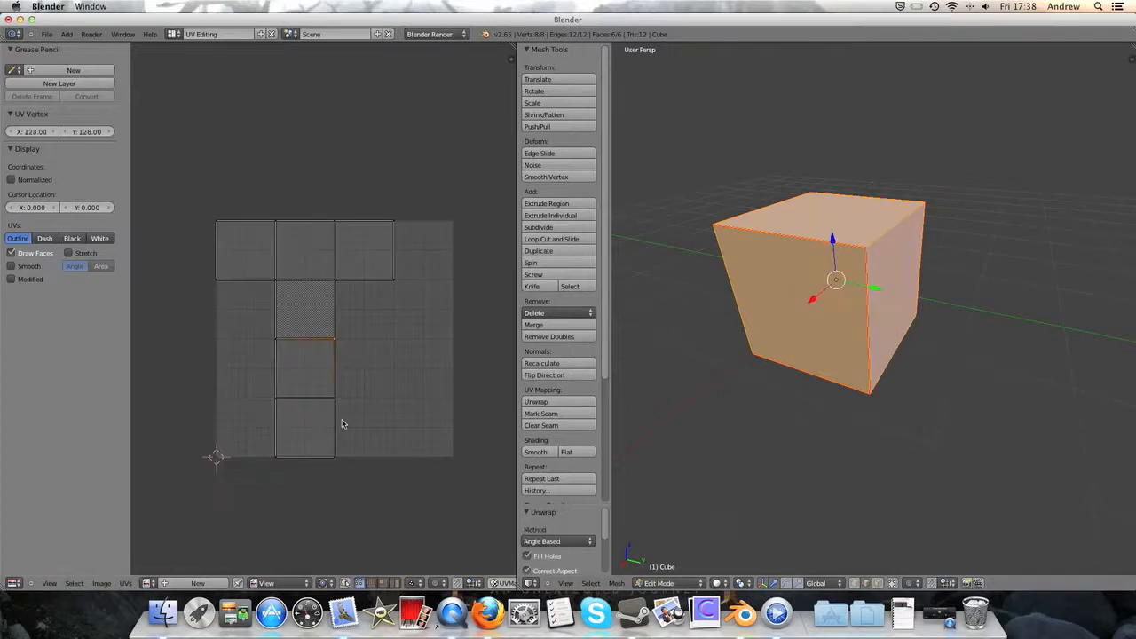
{"action": "scroll", "coordinate": [337, 413], "scroll_direction": "down", "scroll_amount": 2}
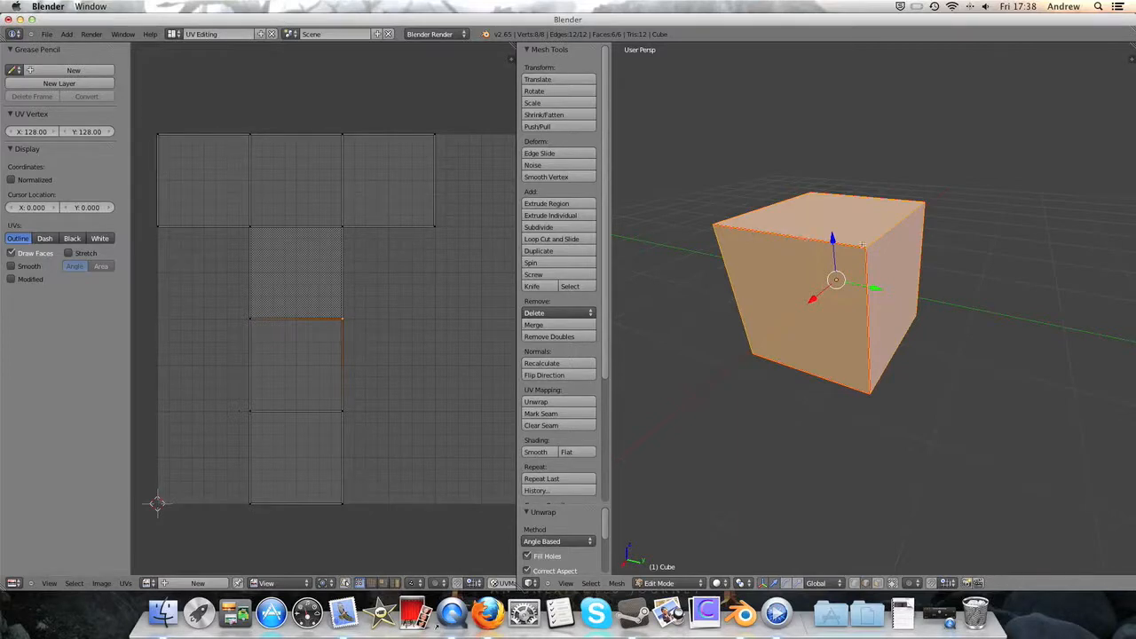
{"action": "scroll", "coordinate": [480, 269], "scroll_direction": "down", "scroll_amount": 2}
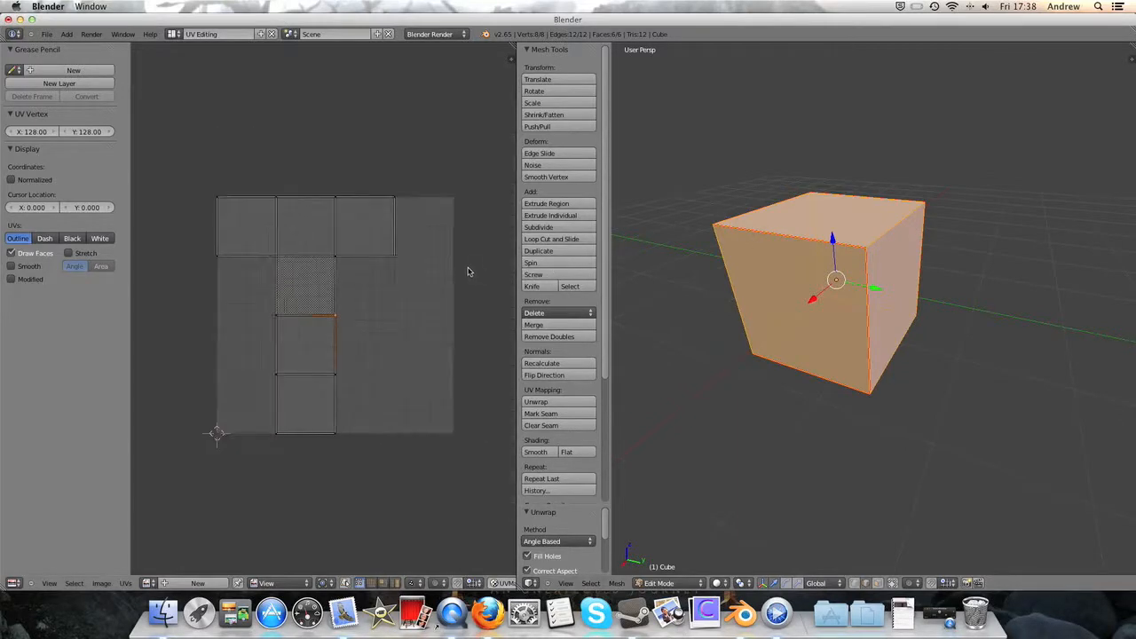
{"action": "scroll", "coordinate": [467, 268], "scroll_direction": "up", "scroll_amount": 1}
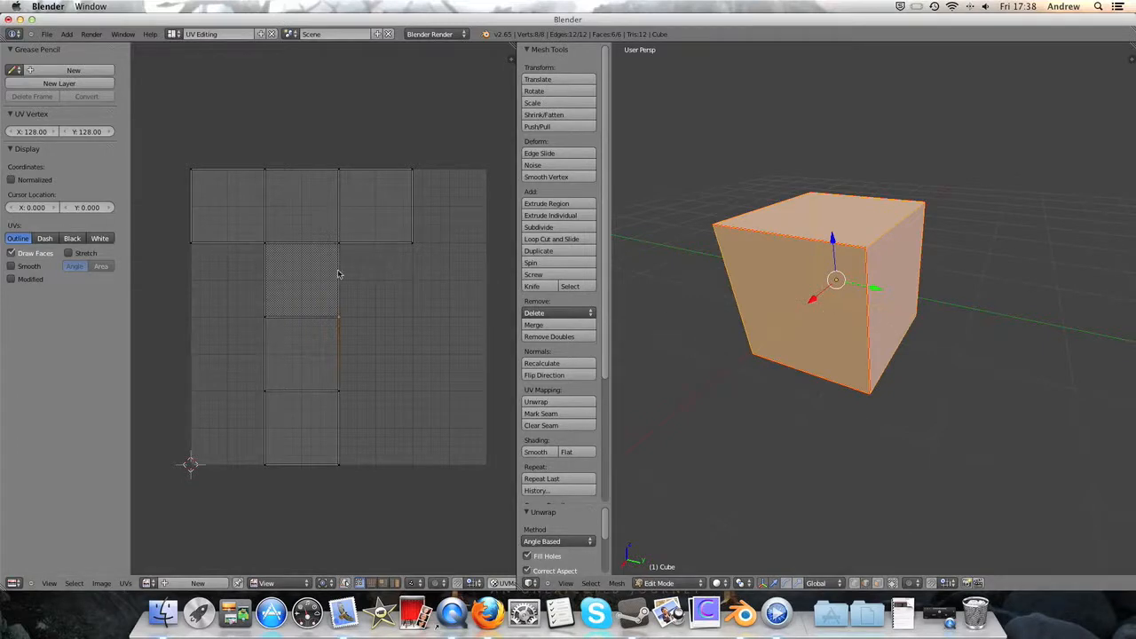
- Displace three UV vertices to distort the layout, the first about 0.042 X and -0.170 Y, the last about 0.238 X and -0.114 Y
{"action": "right_click", "coordinate": [412, 248]}
{"action": "key", "text": "g"}
{"action": "left_click", "coordinate": [441, 307]}
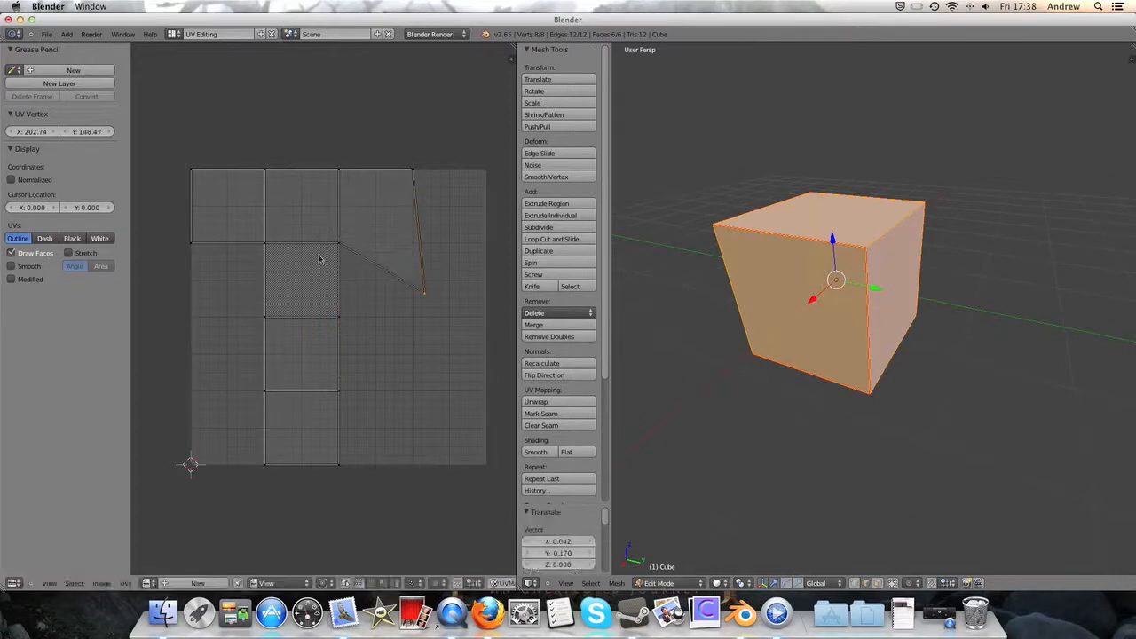
{"action": "right_click", "coordinate": [266, 244]}
{"action": "key", "text": "g"}
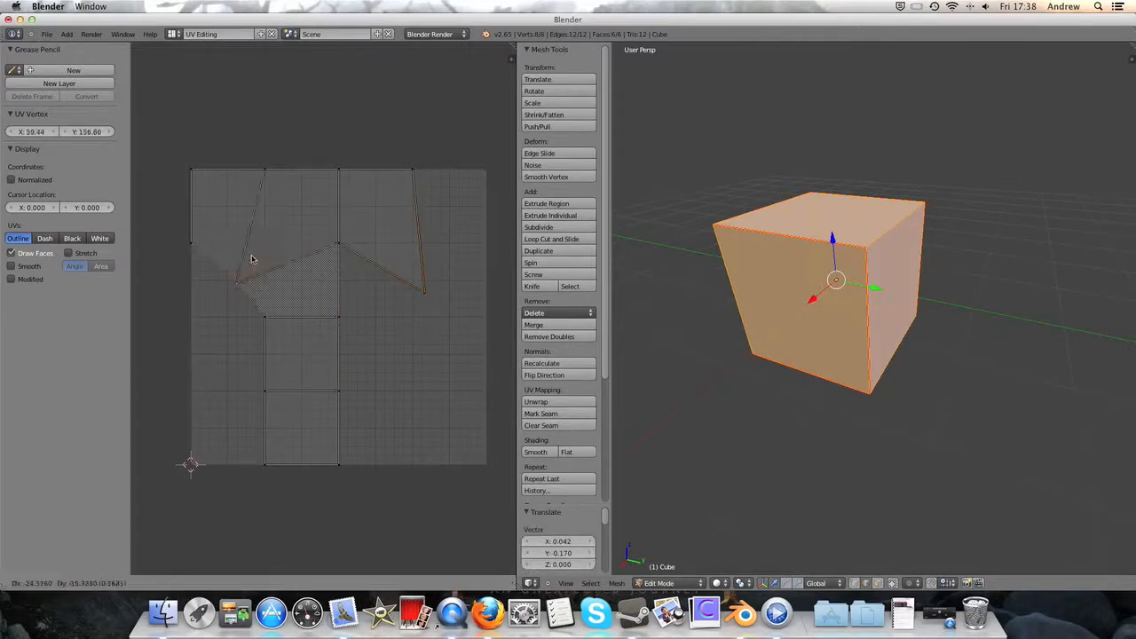
{"action": "left_click", "coordinate": [279, 322]}
{"action": "right_click", "coordinate": [346, 314]}
{"action": "key", "text": "g"}
{"action": "left_click", "coordinate": [449, 384]}
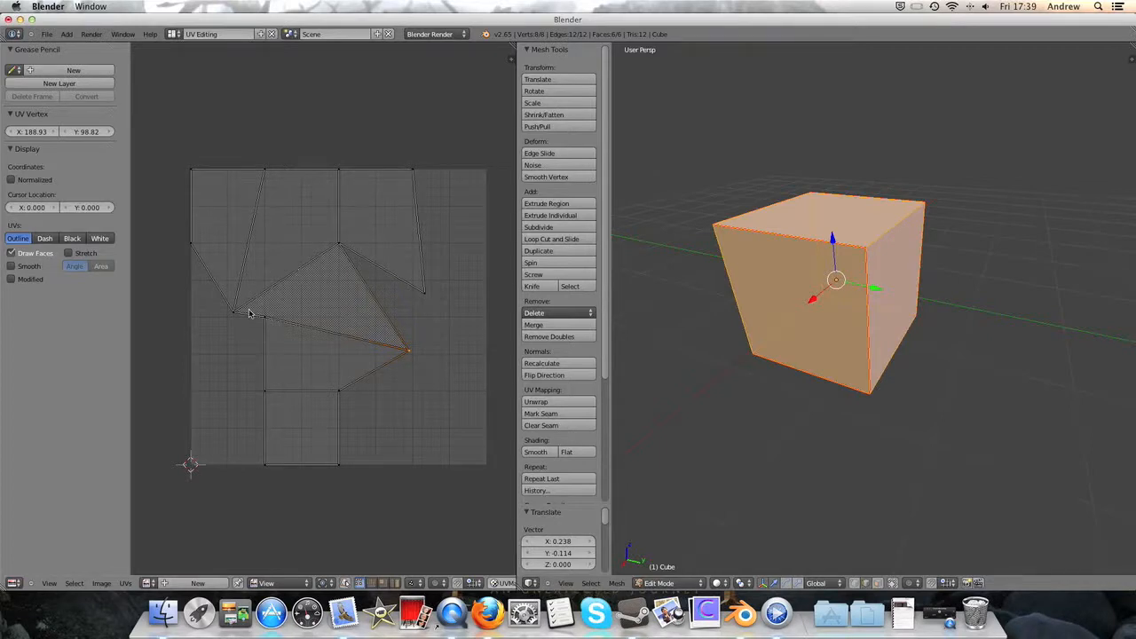
- Border-select the four lower vertices of the UV layout's top row of faces and align them with Align Y
{"action": "key", "text": "a"}
{"action": "key", "text": "b"}
{"action": "left_click_drag", "start_coordinate": [179, 235], "coordinate": [431, 310]}
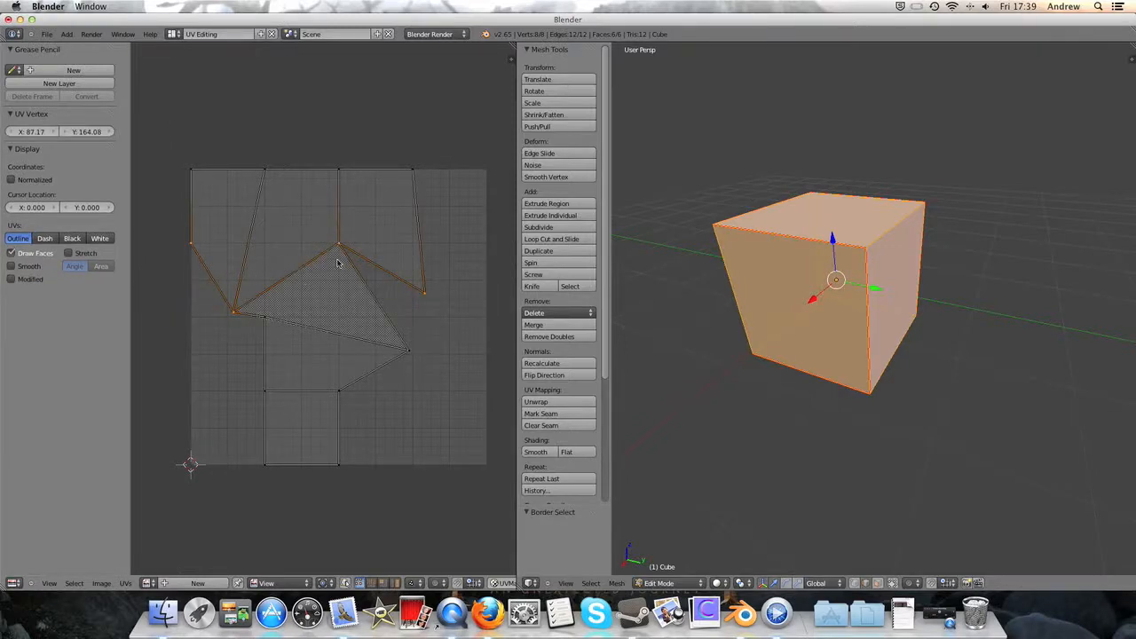
{"action": "left_click", "coordinate": [125, 583]}
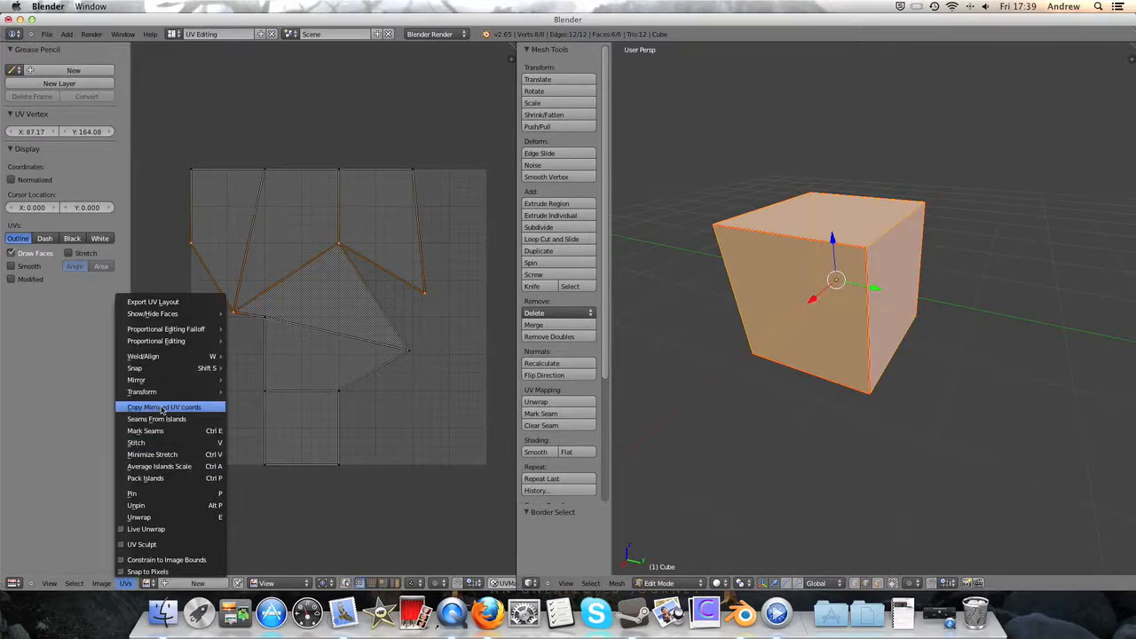
{"action": "mouse_move", "coordinate": [171, 389]}
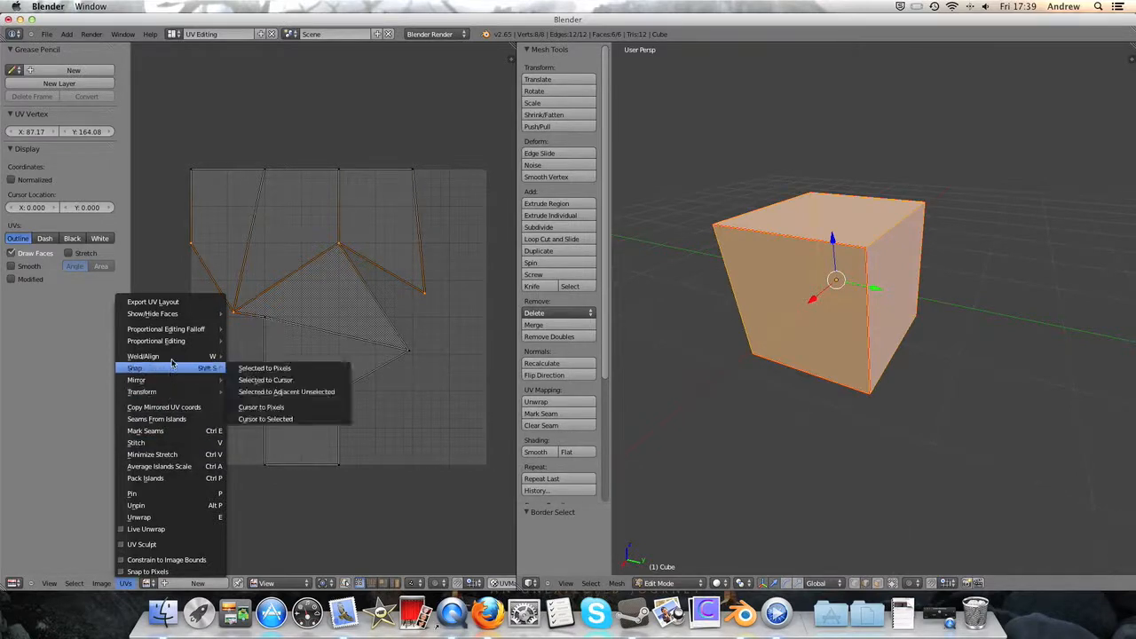
{"action": "mouse_move", "coordinate": [167, 358]}
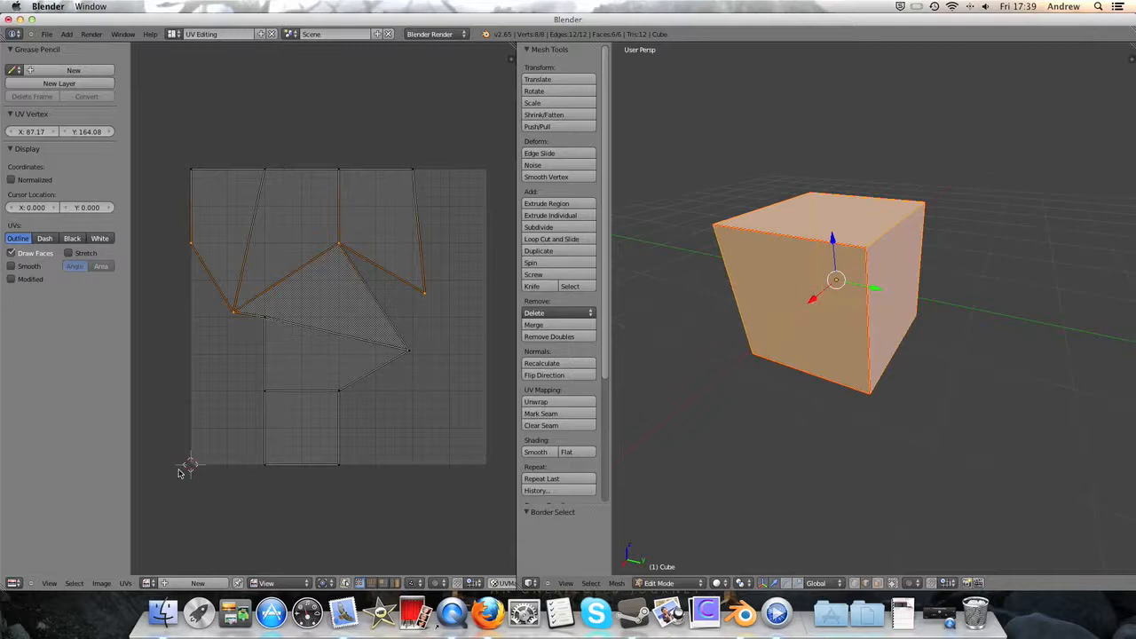
{"action": "left_click", "coordinate": [127, 587]}
{"action": "key", "text": "w"}
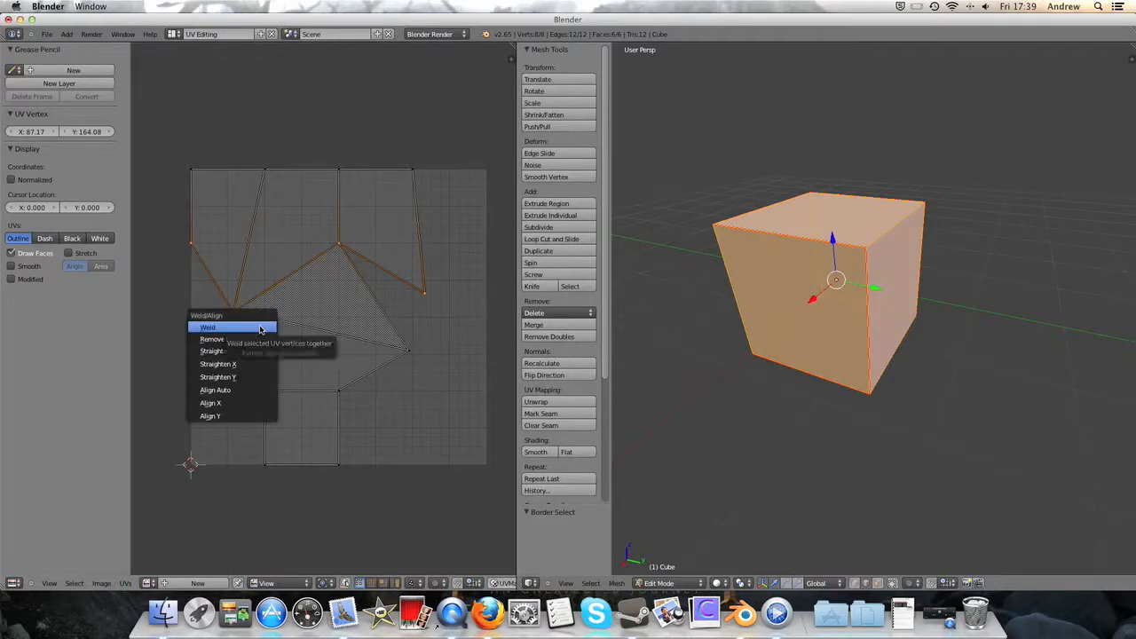
{"action": "left_click", "coordinate": [235, 417]}
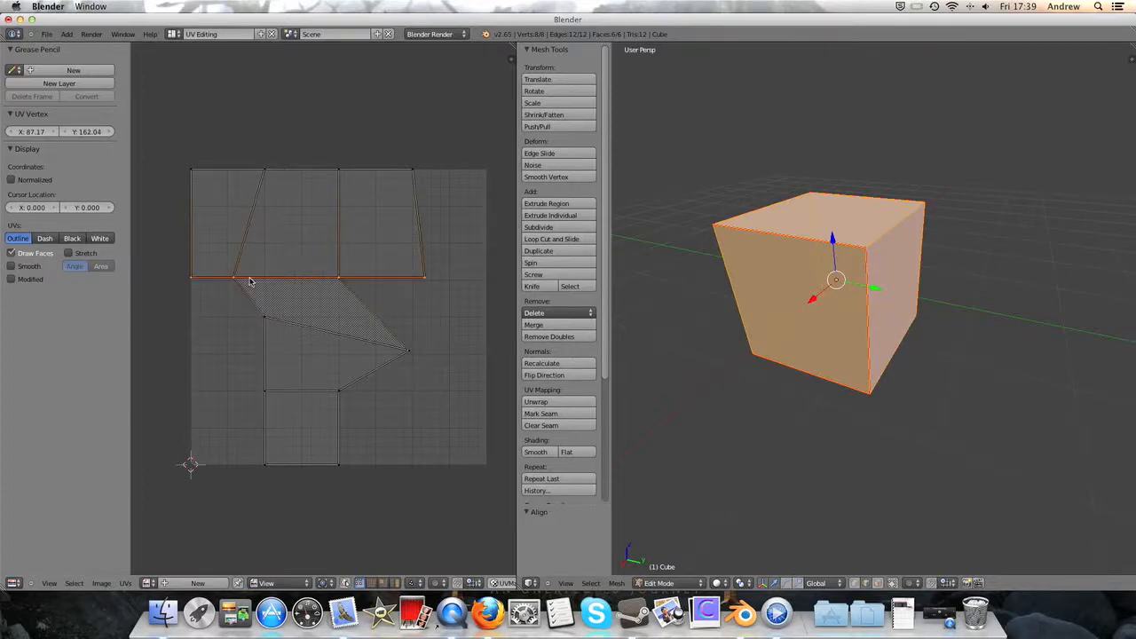
- Move the aligned row of UV vertices up about 0.142 along Y
{"action": "key", "text": "g"}
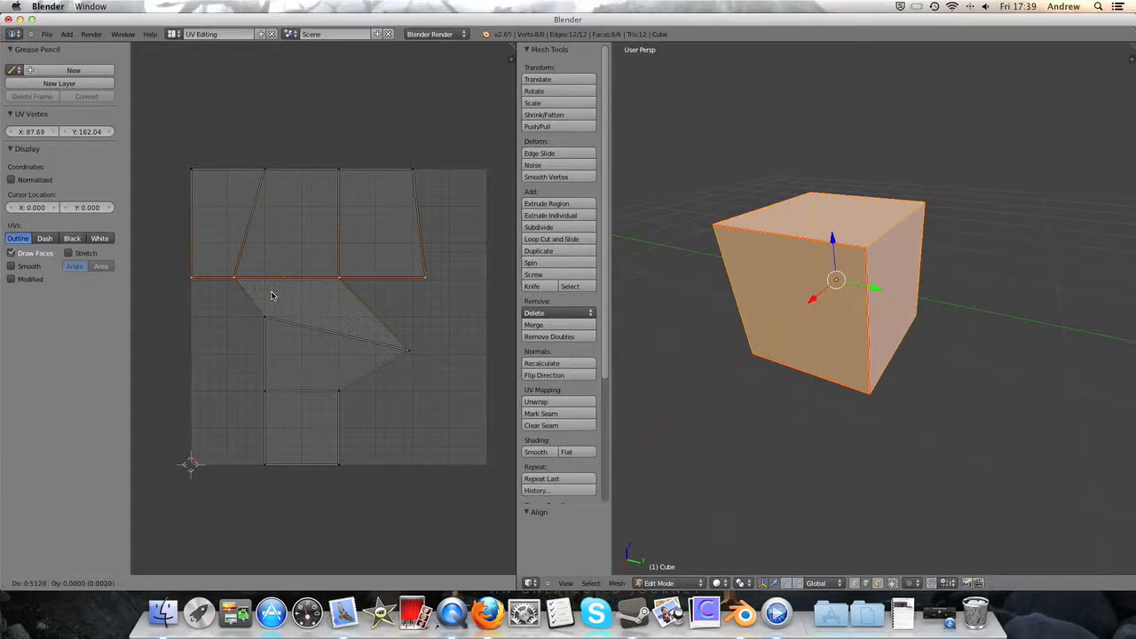
{"action": "key", "text": "y"}
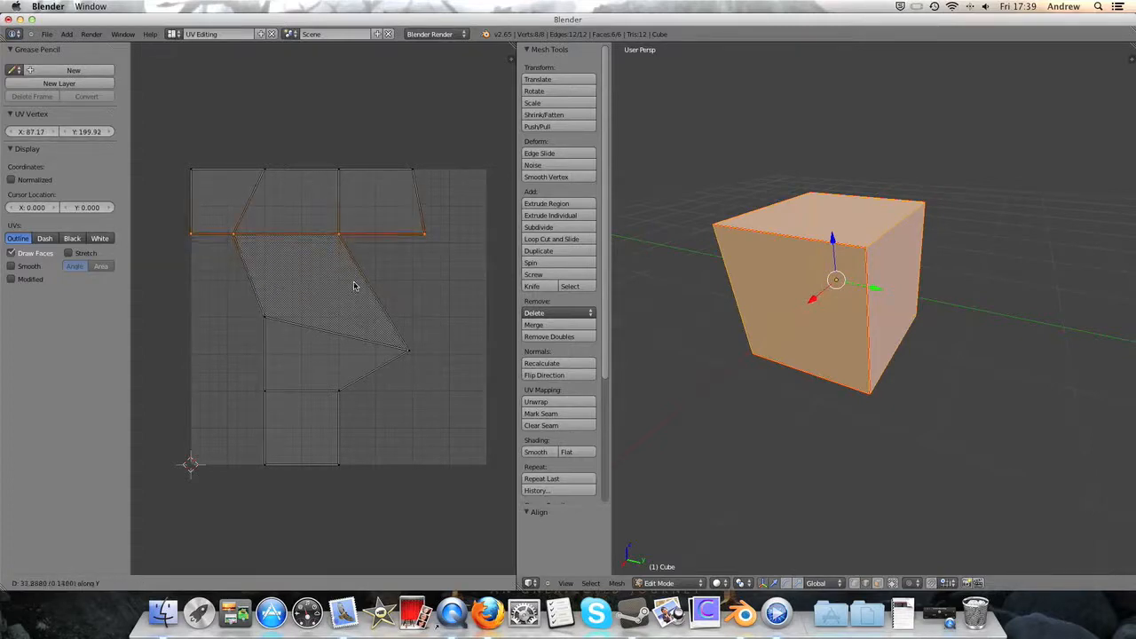
{"action": "left_click", "coordinate": [353, 286]}
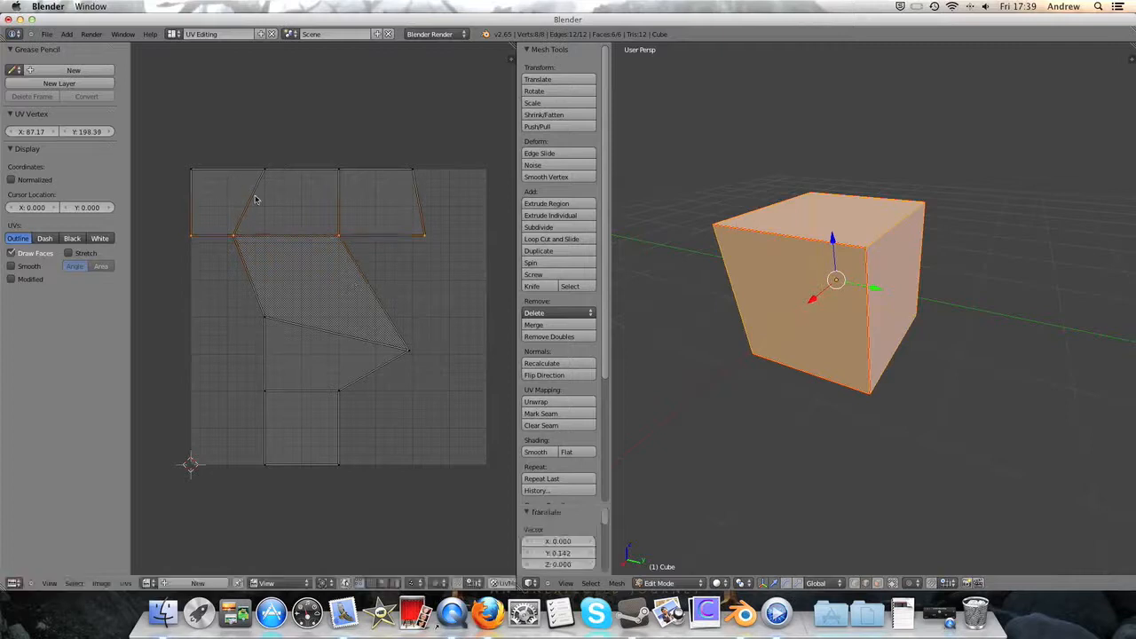
- Border-select the two vertices of the edge dividing the first two top-row UV faces and align them with Align X
{"action": "key", "text": "a"}
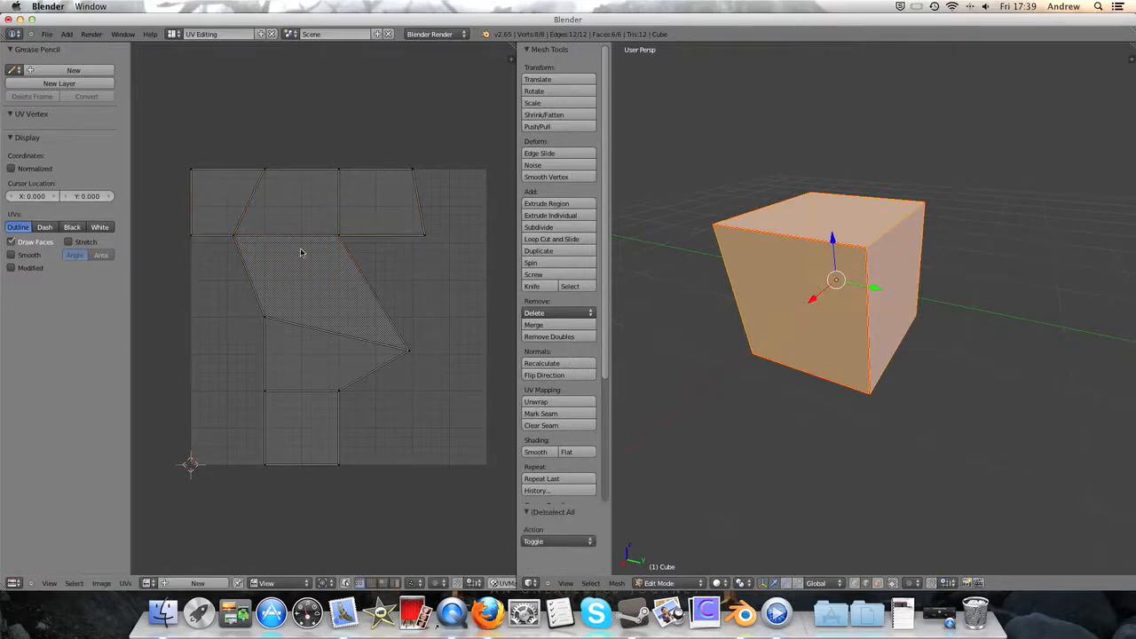
{"action": "key", "text": "b"}
{"action": "left_click_drag", "start_coordinate": [228, 157], "coordinate": [297, 251]}
{"action": "key", "text": "w"}
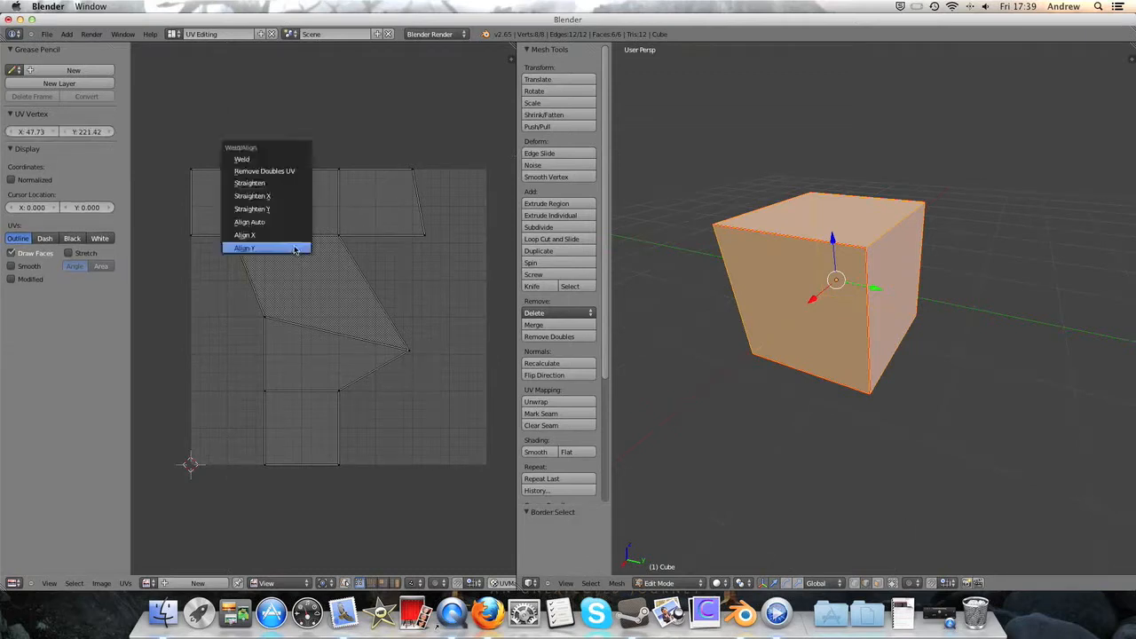
{"action": "left_click", "coordinate": [296, 249]}
{"action": "key", "text": "ctrl+z"}
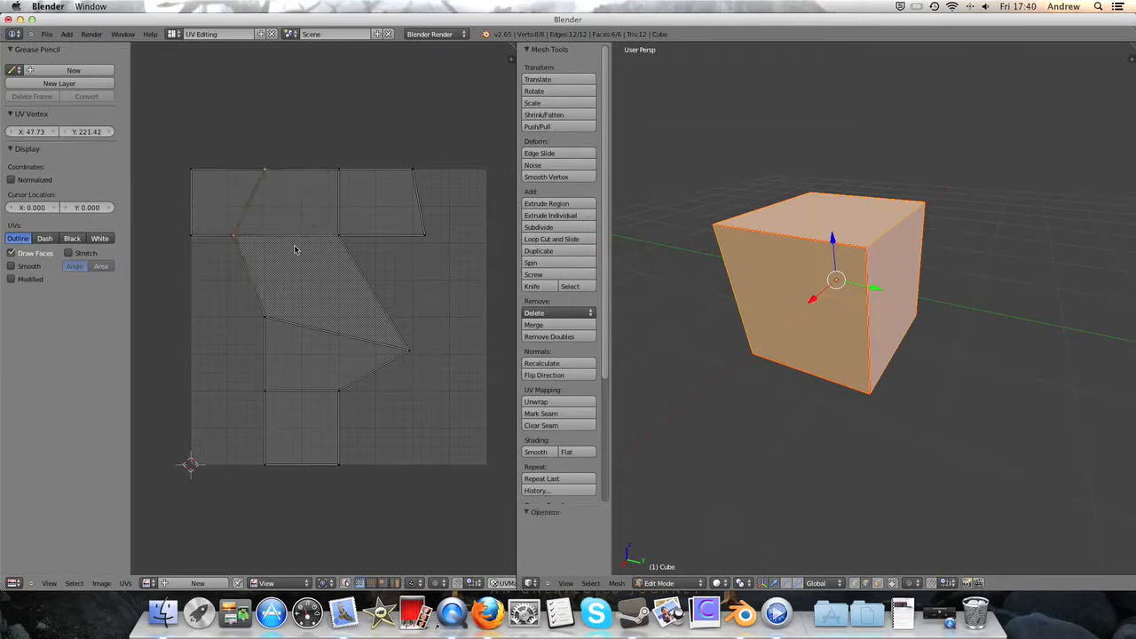
{"action": "key", "text": "w"}
{"action": "left_click", "coordinate": [287, 235]}
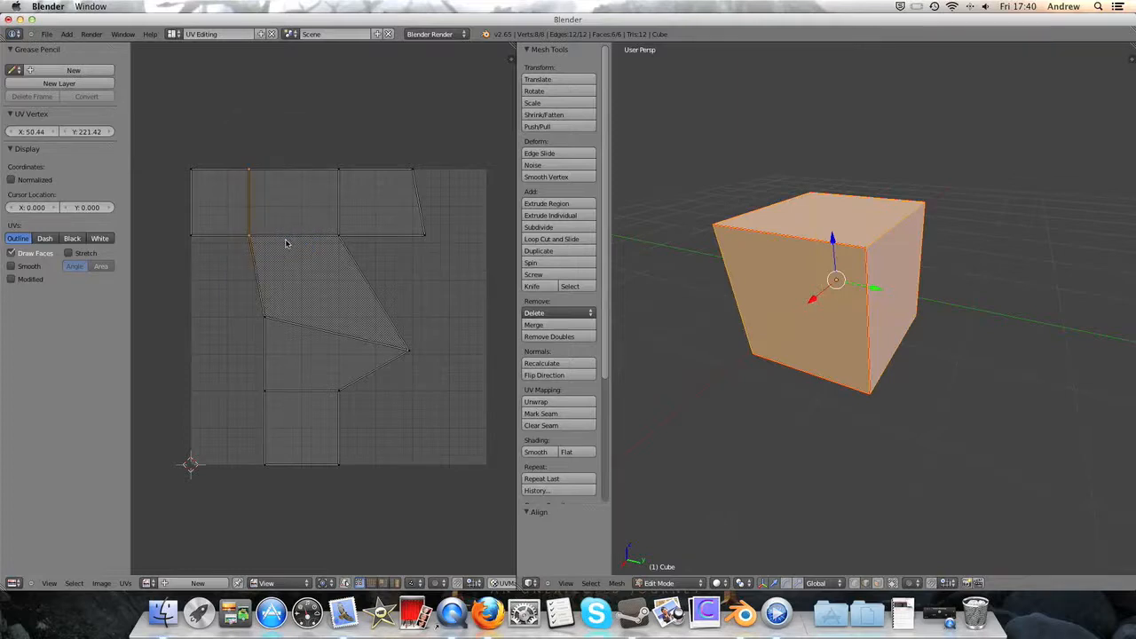
- Move the edge between the first two top-row UV faces about 0.058 along X, in line with the column below
{"action": "key", "text": "g"}
{"action": "key", "text": "x"}
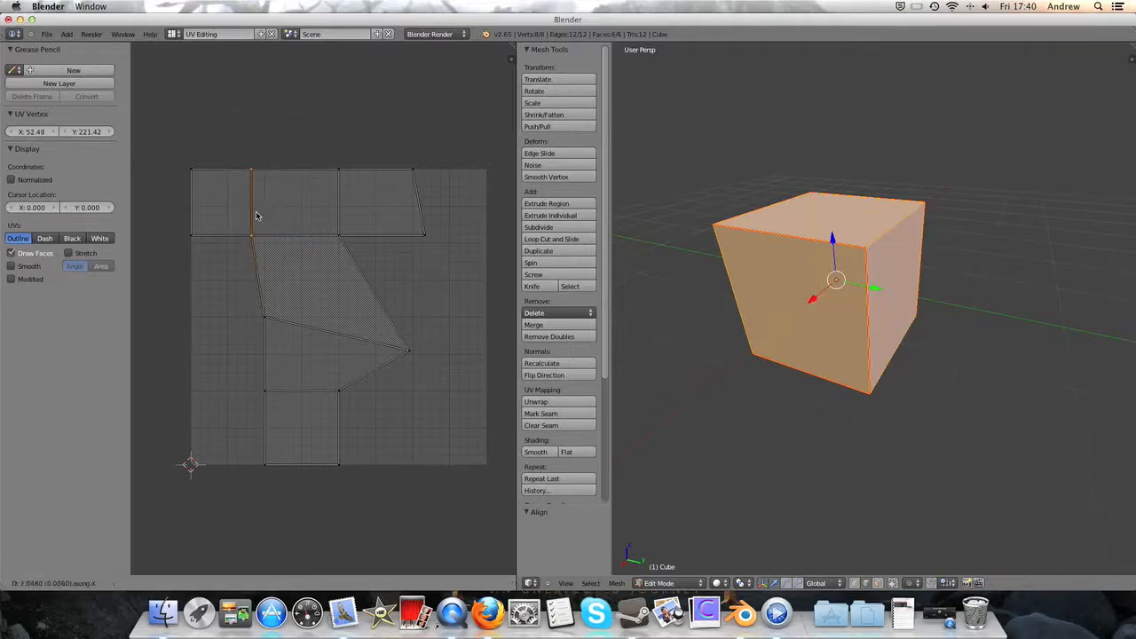
{"action": "left_click", "coordinate": [253, 215]}
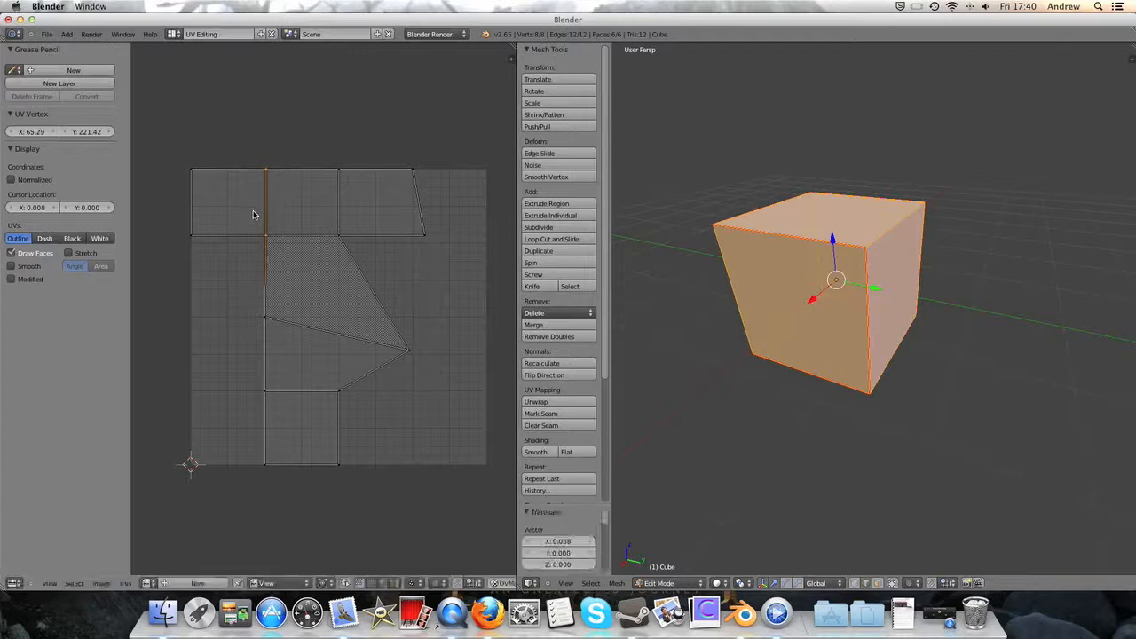
- Border-select all UV vertices along the vertical column's left edge and align them with Align X
{"action": "key", "text": "b"}
{"action": "left_click_drag", "start_coordinate": [250, 159], "coordinate": [286, 479]}
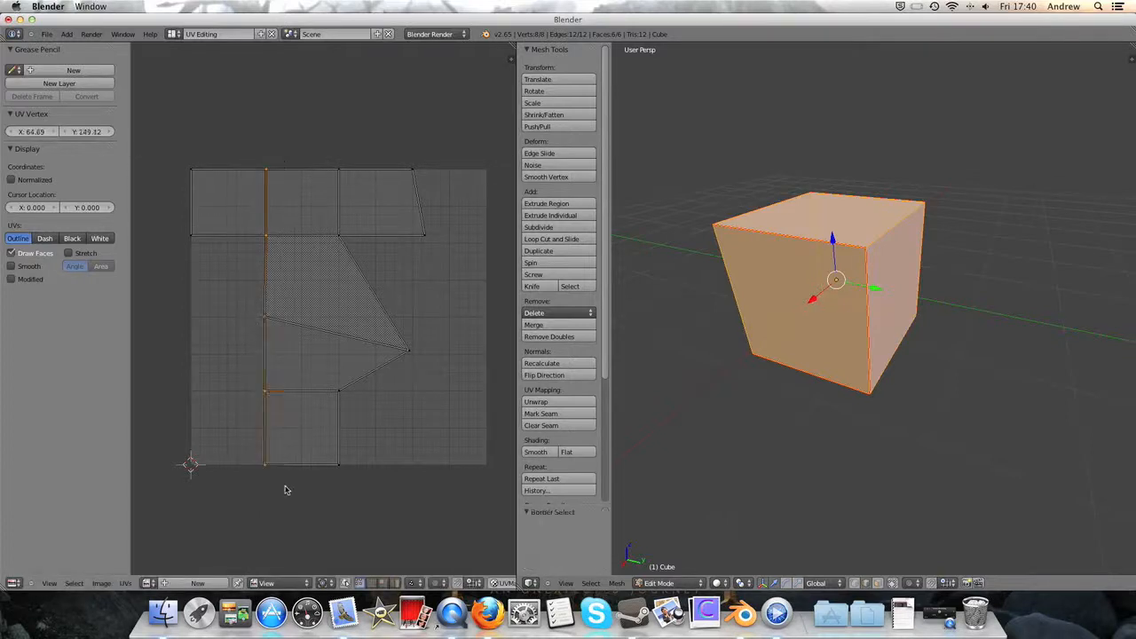
{"action": "key", "text": "w"}
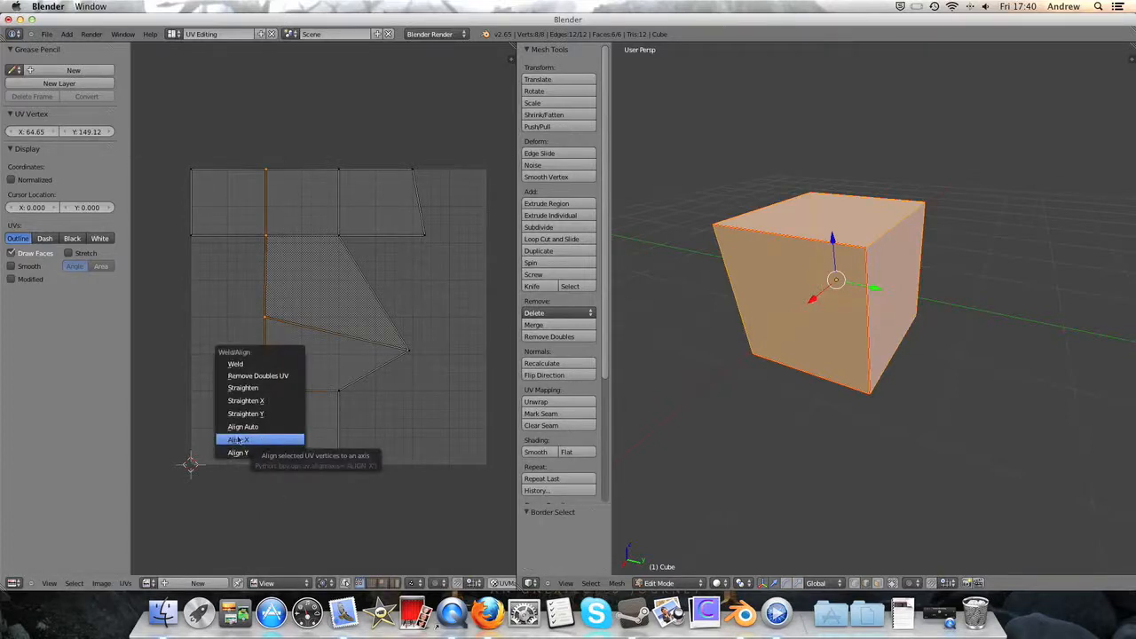
{"action": "left_click", "coordinate": [247, 440]}
- Border-select all UV vertices along the vertical column's right edge and align them with Align X
{"action": "key", "text": "a"}
{"action": "key", "text": "b"}
{"action": "left_click_drag", "start_coordinate": [320, 166], "coordinate": [409, 493]}
{"action": "right_click", "coordinate": [404, 338], "text": "shift"}
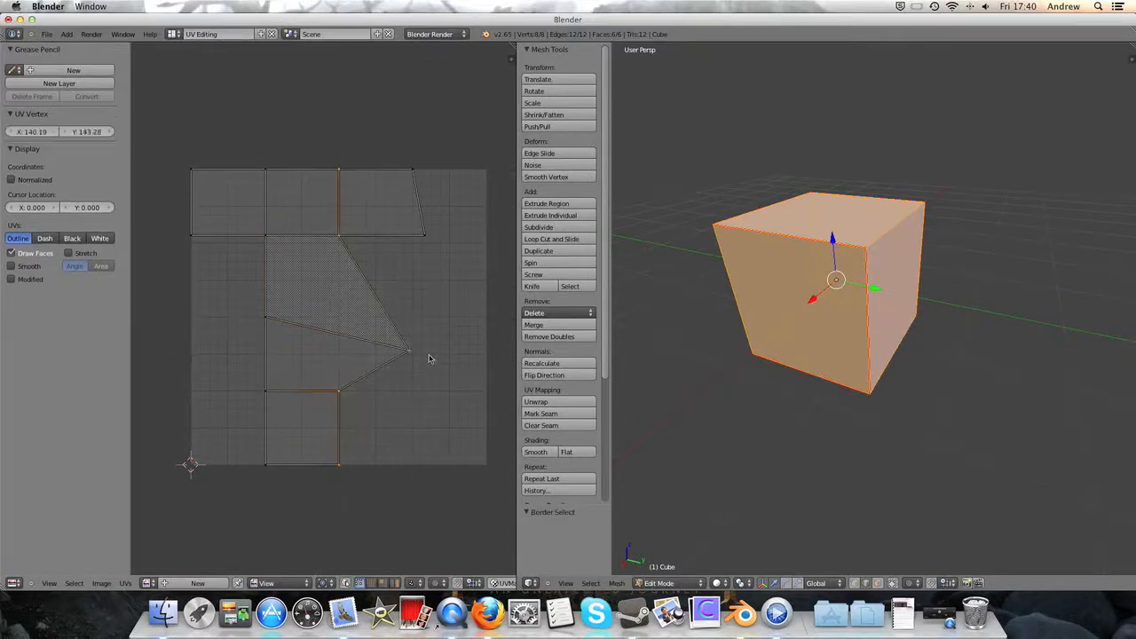
{"action": "key", "text": "w"}
{"action": "left_click", "coordinate": [429, 363]}
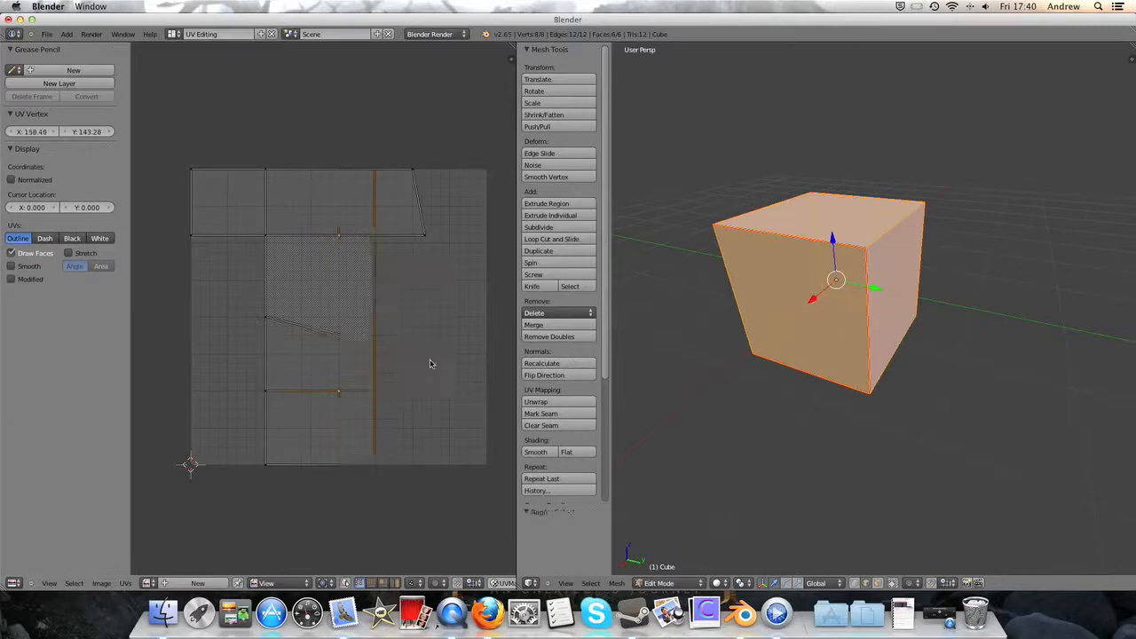
- Move the aligned right edge of the UV column about -0.118 along X to restore square face widths
{"action": "key", "text": "g"}
{"action": "key", "text": "x"}
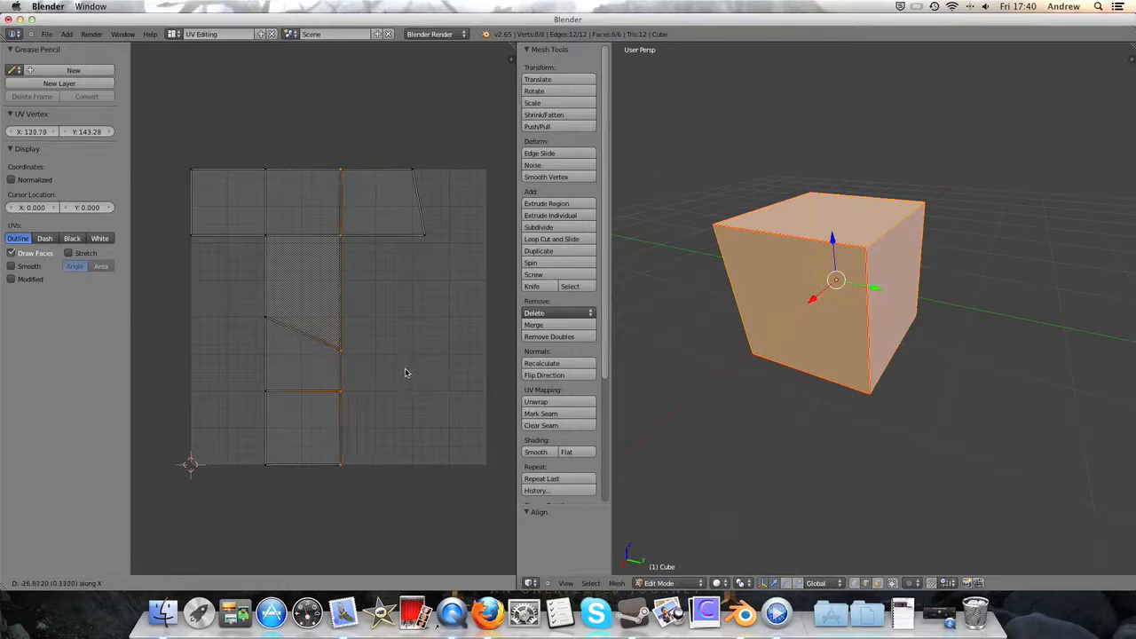
{"action": "left_click", "coordinate": [404, 373]}
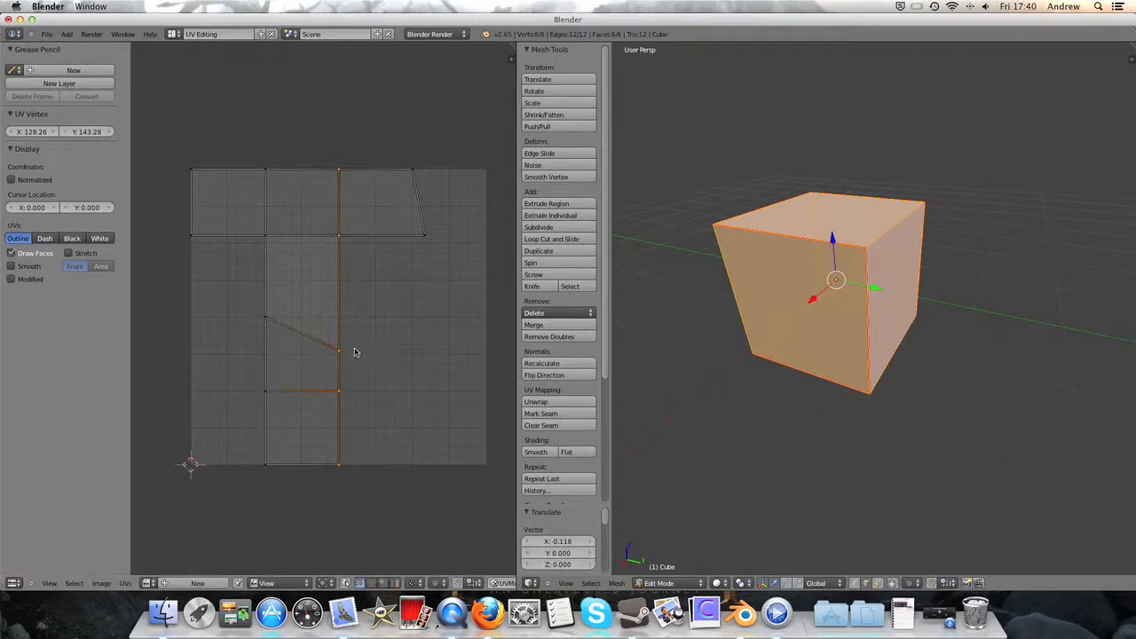
- Border-select the two vertices of the slanted edge across the UV column and align them with Align Y
{"action": "key", "text": "b"}
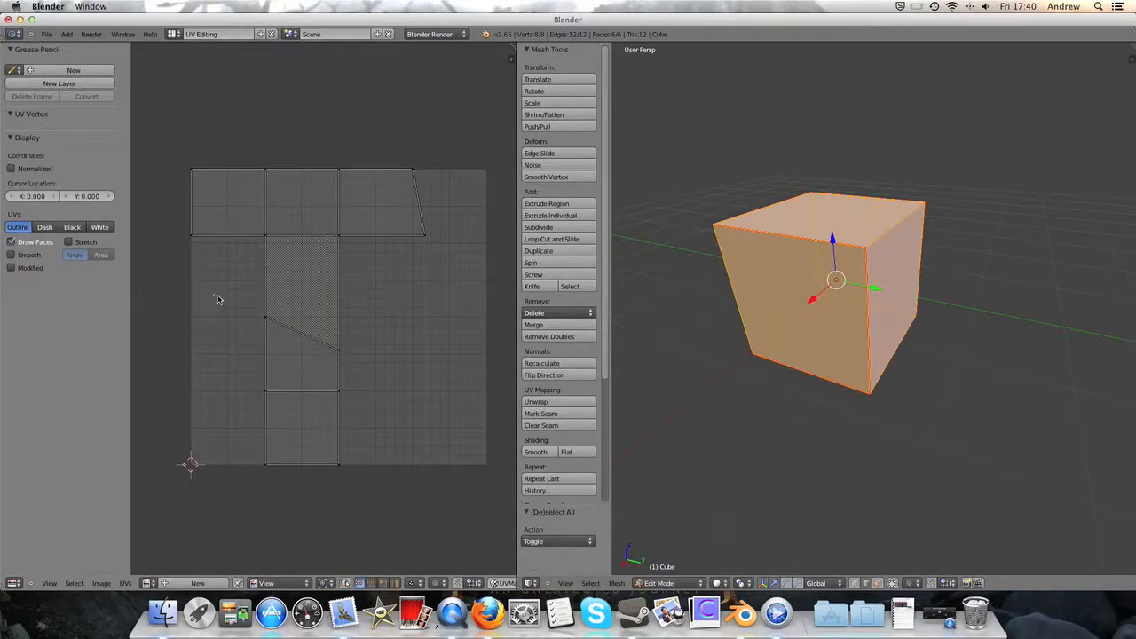
{"action": "left_click_drag", "start_coordinate": [213, 294], "coordinate": [378, 382]}
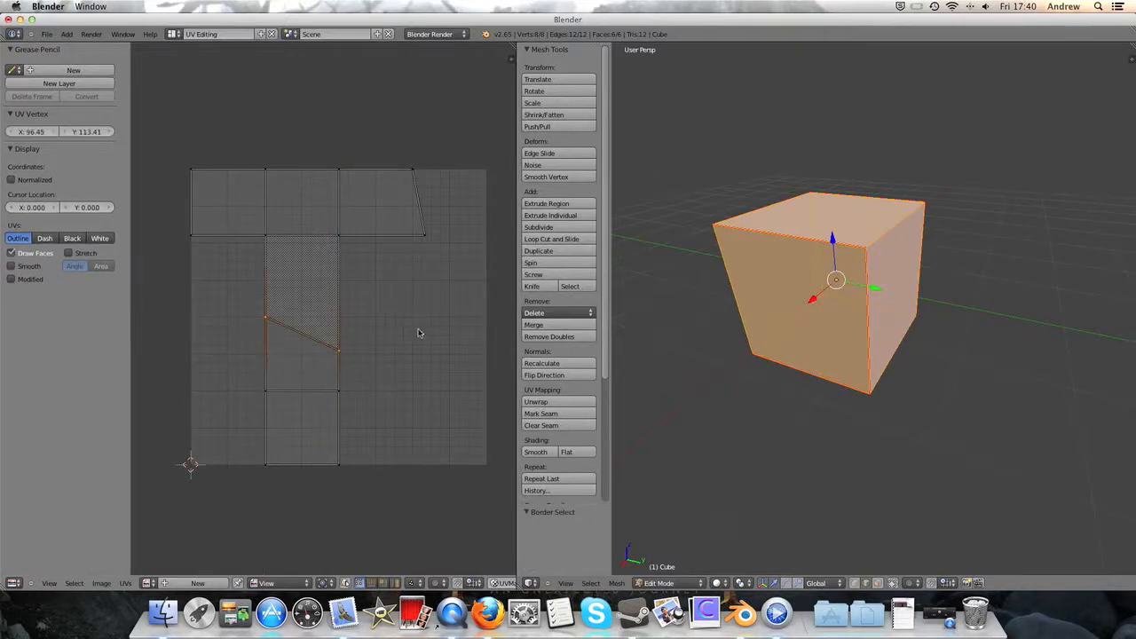
{"action": "key", "text": "w"}
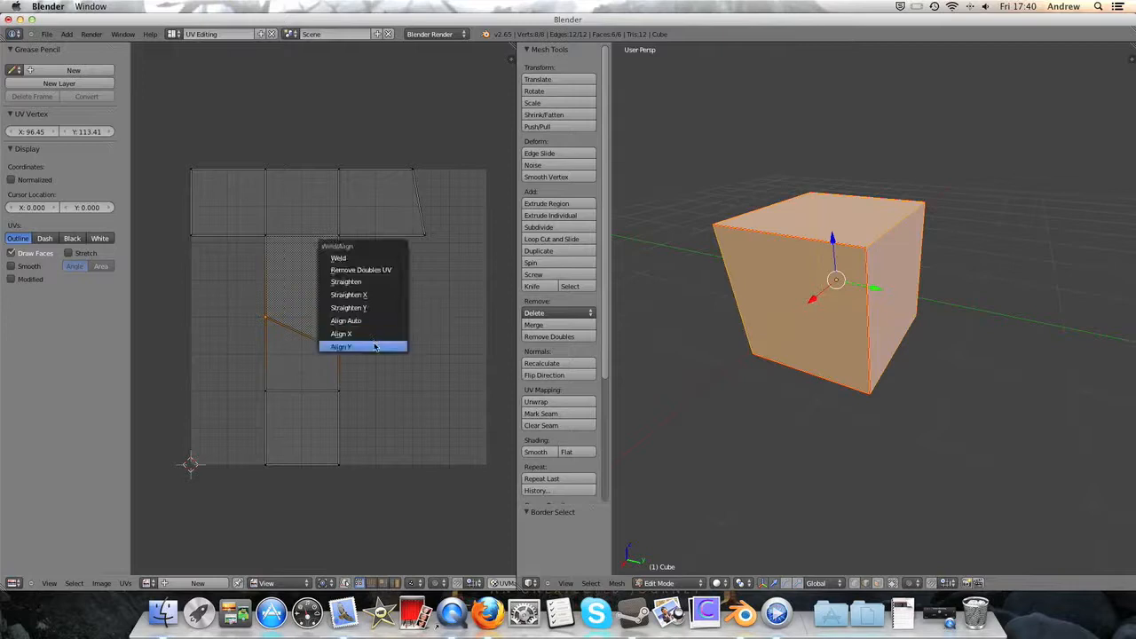
{"action": "left_click", "coordinate": [377, 344]}
- Move the straightened edge across the UV column up about 0.068 along Y
{"action": "key", "text": "g"}
{"action": "key", "text": "x"}
{"action": "key", "text": "y"}
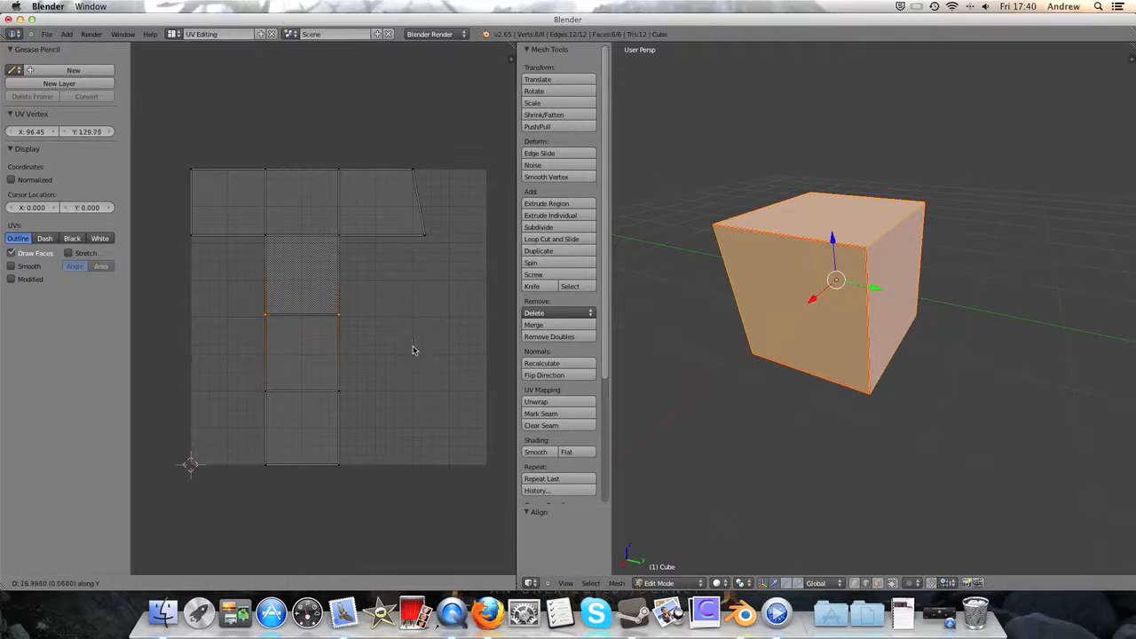
{"action": "left_click", "coordinate": [413, 347]}
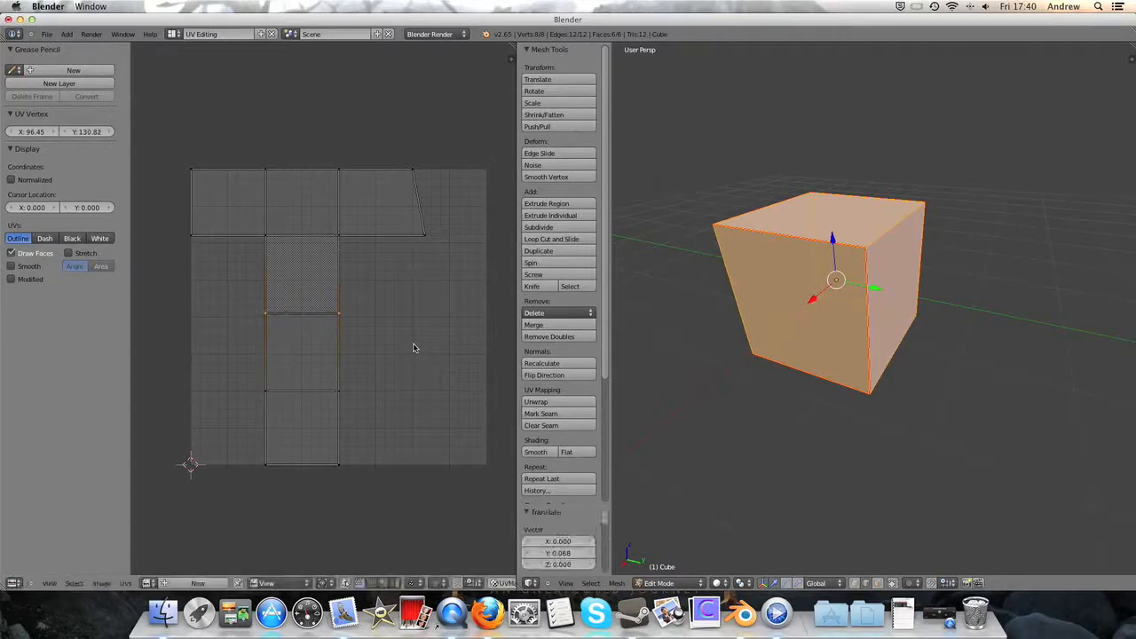
- Hide the UV editor's properties sidebar, then border-select the two vertices ending the top row at right and align them with Align X
{"action": "key", "text": "a"}
{"action": "key", "text": "n"}
{"action": "key", "text": "b"}
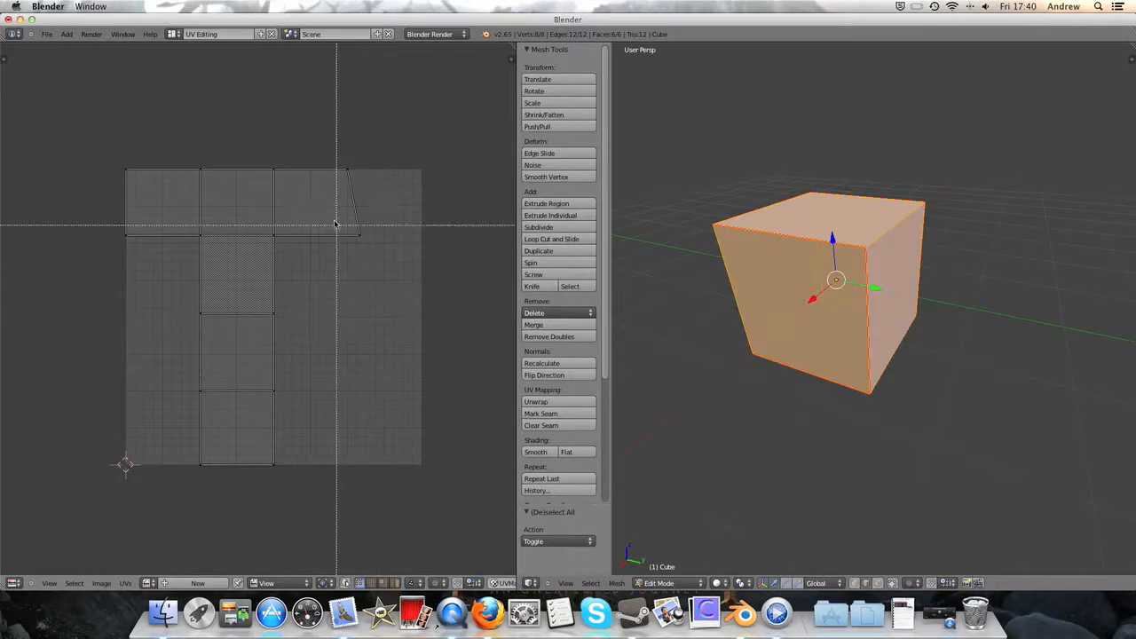
{"action": "left_click_drag", "start_coordinate": [331, 166], "coordinate": [414, 286]}
{"action": "key", "text": "w"}
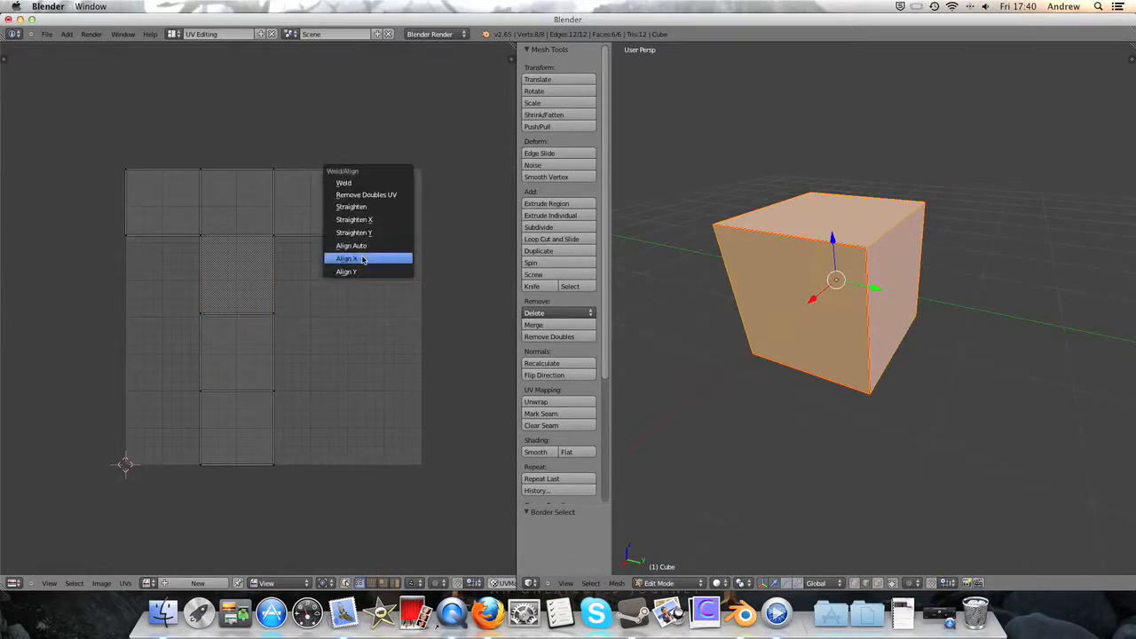
{"action": "left_click", "coordinate": [367, 258]}
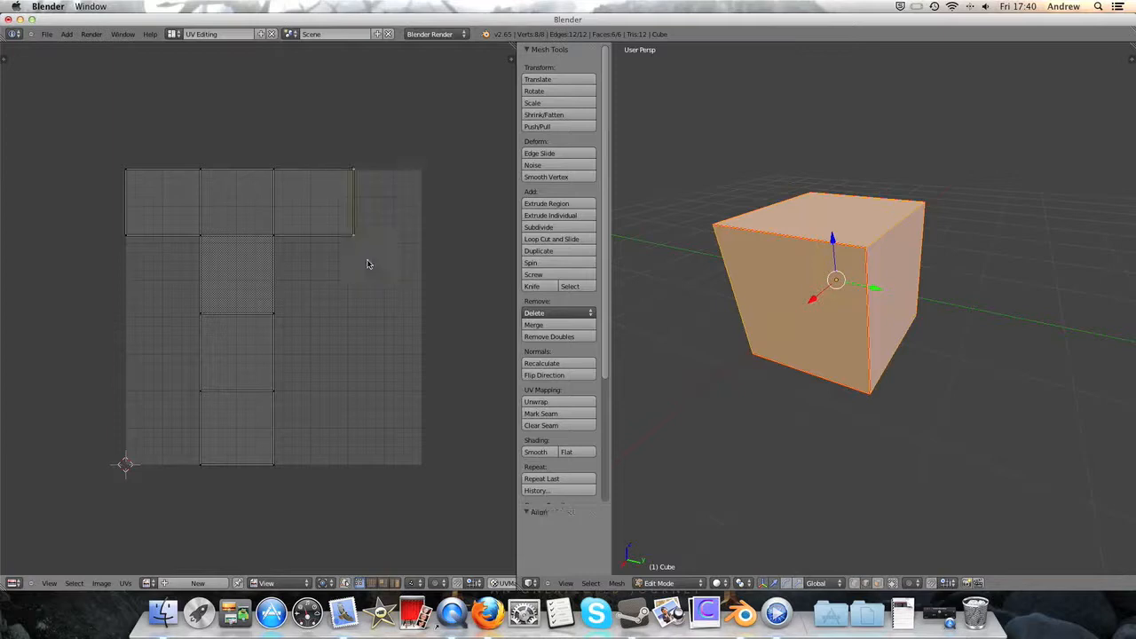
- Move the aligned end edge of the UV layout's top row about -0.020 along X
{"action": "key", "text": "g"}
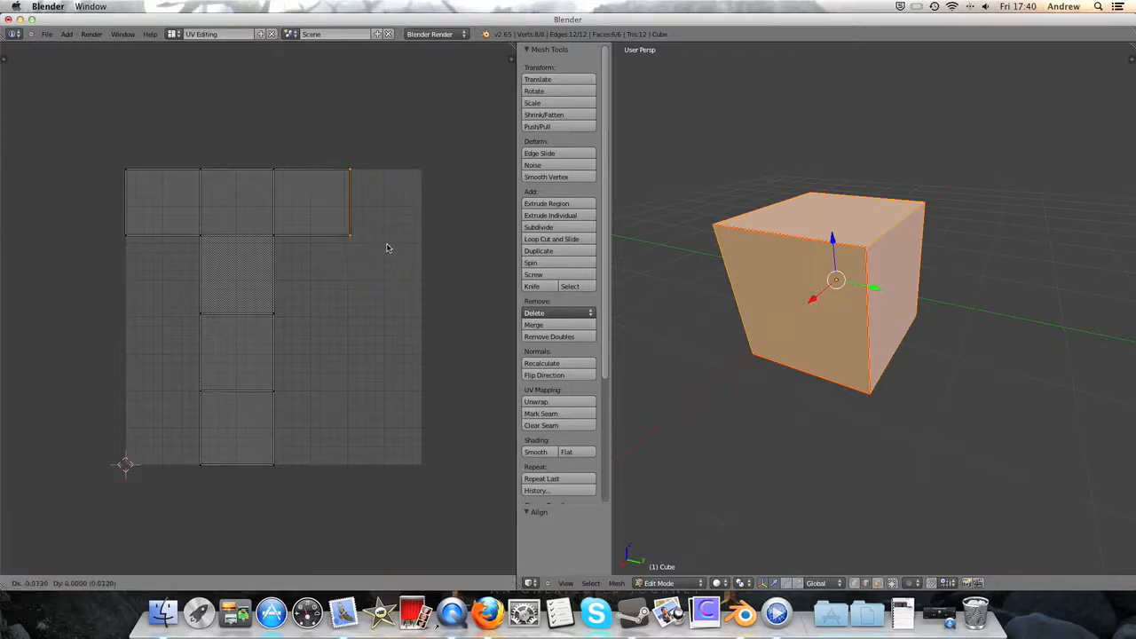
{"action": "key", "text": "x"}
{"action": "left_click", "coordinate": [386, 248]}
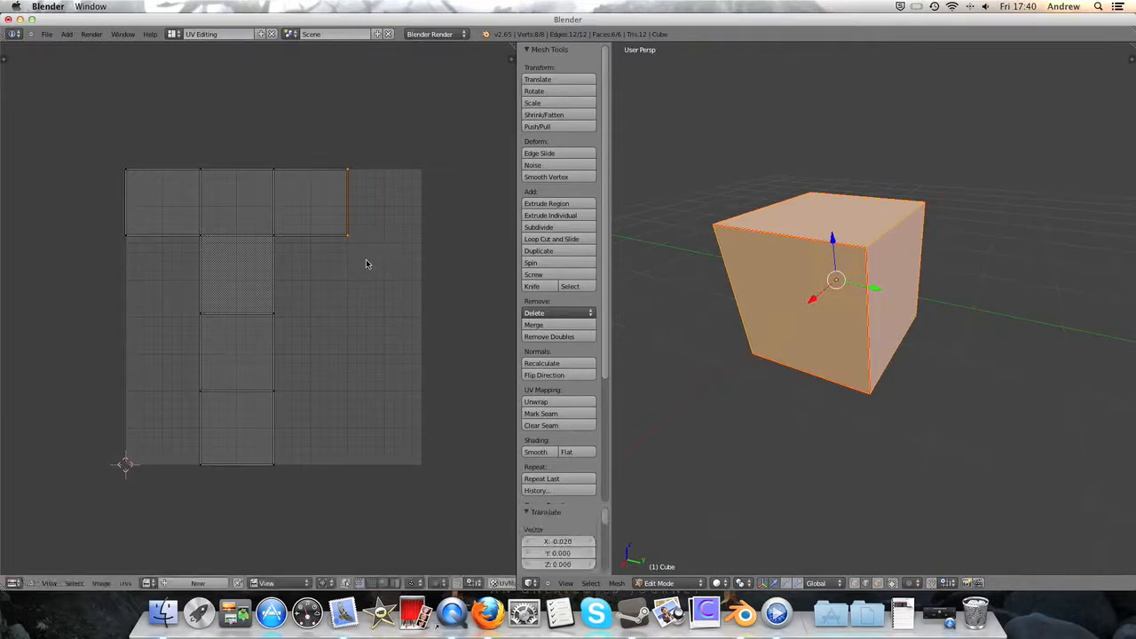
{"action": "middle_click_drag", "start_coordinate": [368, 268], "coordinate": [385, 282]}
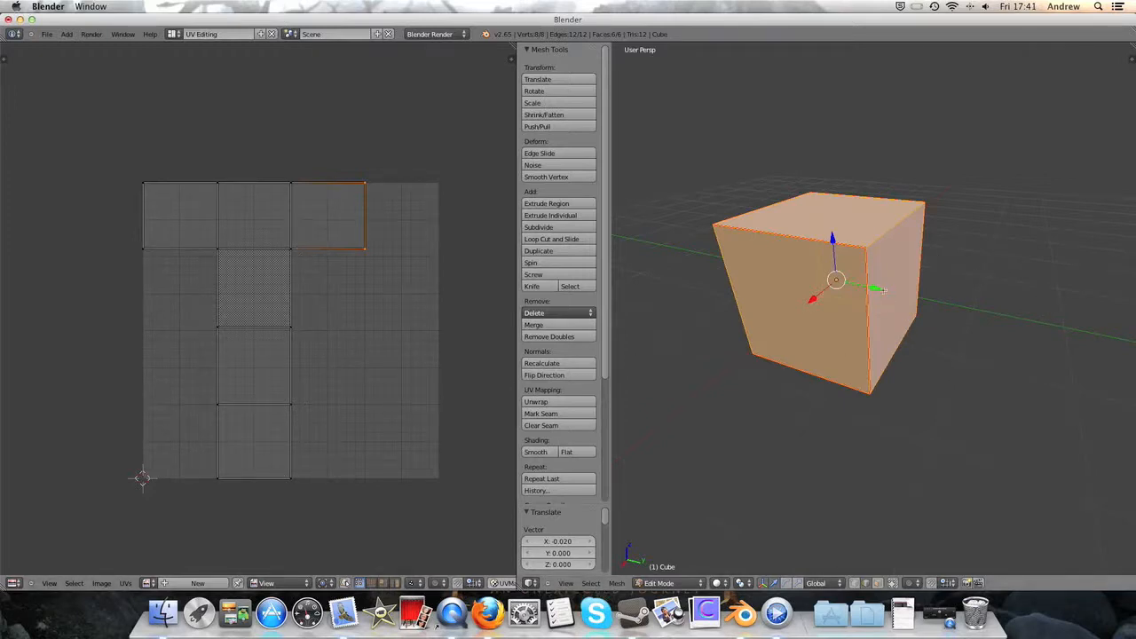
- Duplicate the whole cube mesh twice in Edit Mode, placing one copy on each side of the original
{"action": "scroll", "coordinate": [872, 305], "scroll_direction": "down", "scroll_amount": 5}
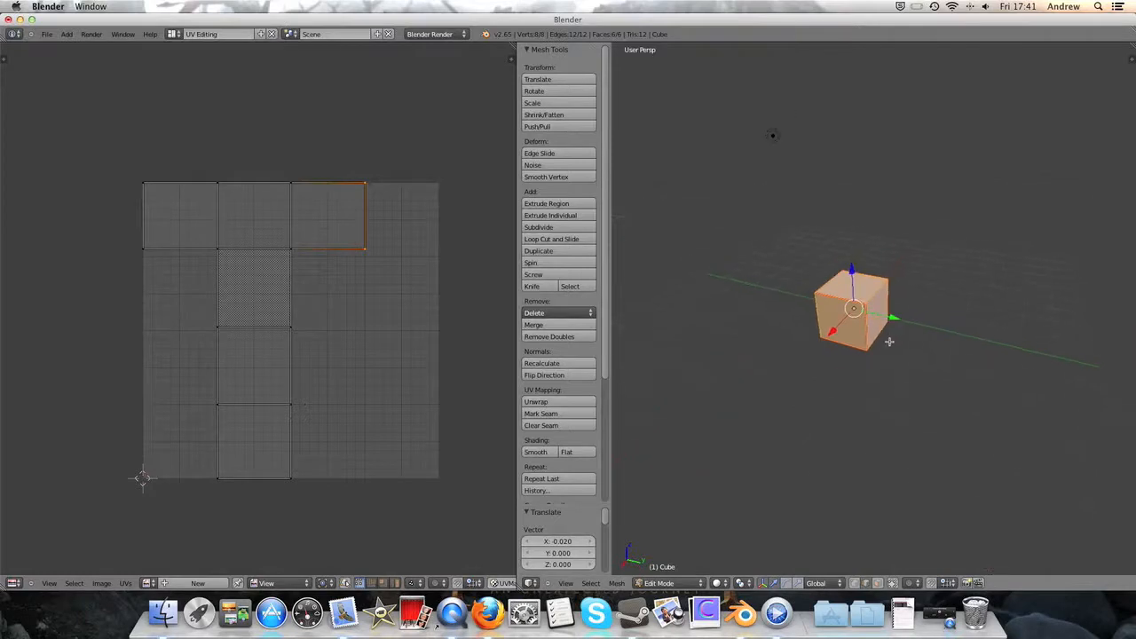
{"action": "key", "text": "a"}
{"action": "key", "text": "a"}
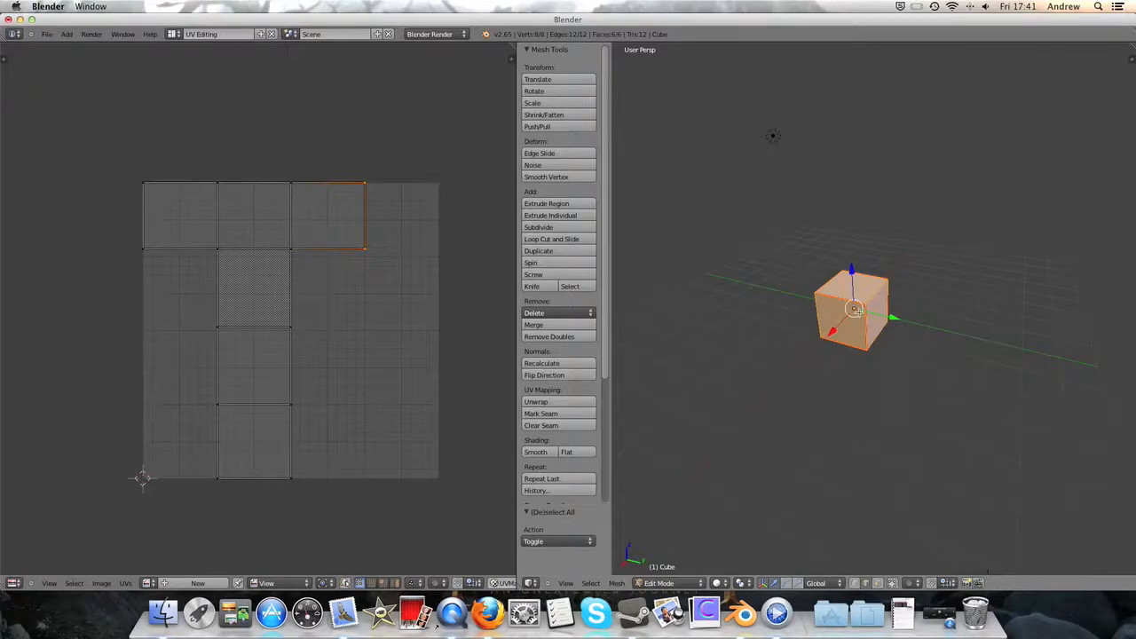
{"action": "key", "text": "shift+d"}
{"action": "left_click", "coordinate": [974, 292]}
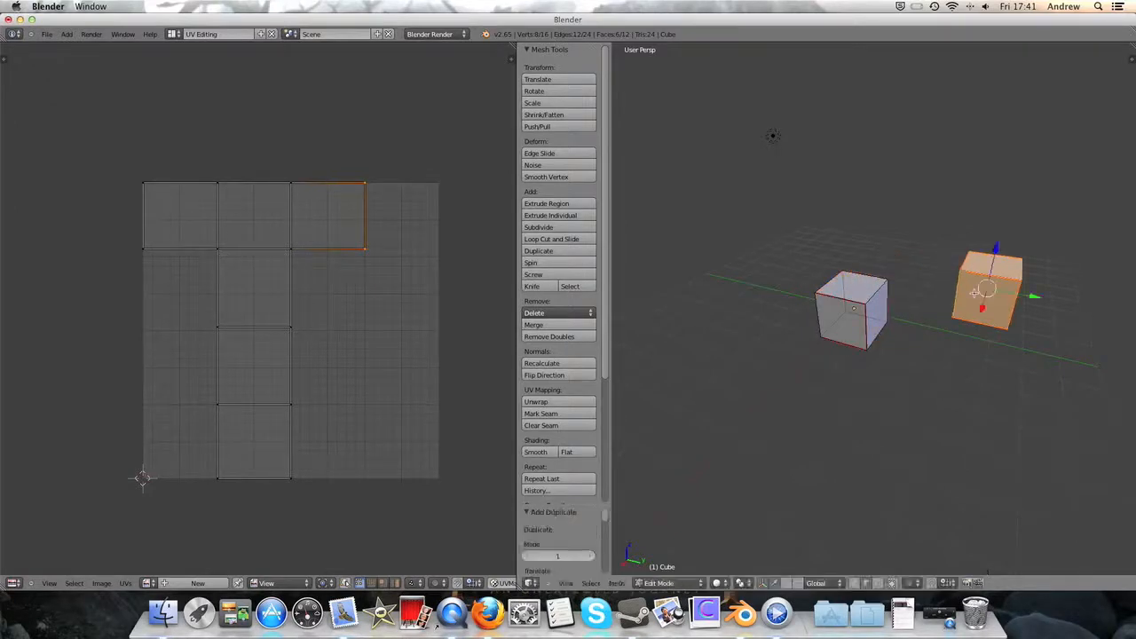
{"action": "key", "text": "shift+d"}
{"action": "left_click", "coordinate": [831, 280]}
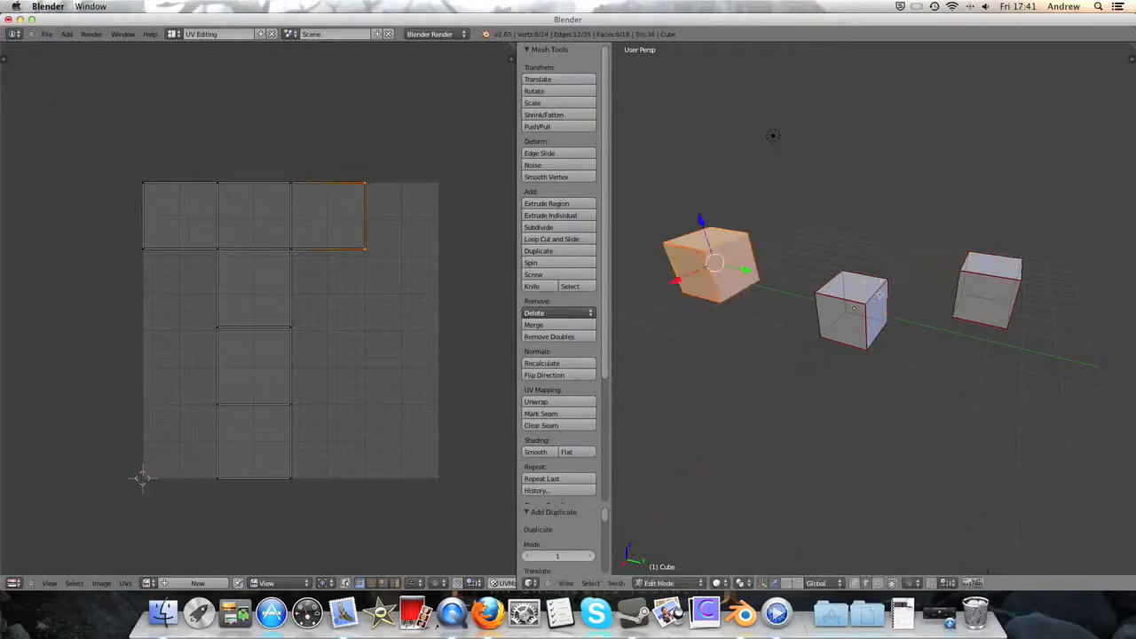
- Select all three cubes, split the selection, and unwrap them together along the existing seams
{"action": "key", "text": "a"}
{"action": "key", "text": "a"}
{"action": "key", "text": "y"}
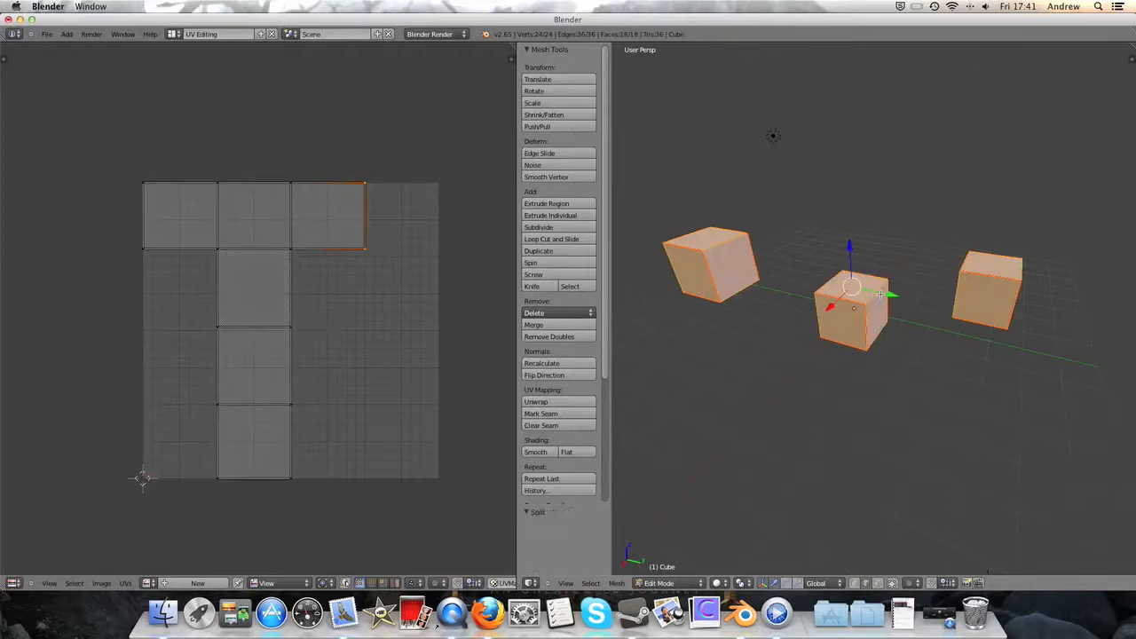
{"action": "key", "text": "u"}
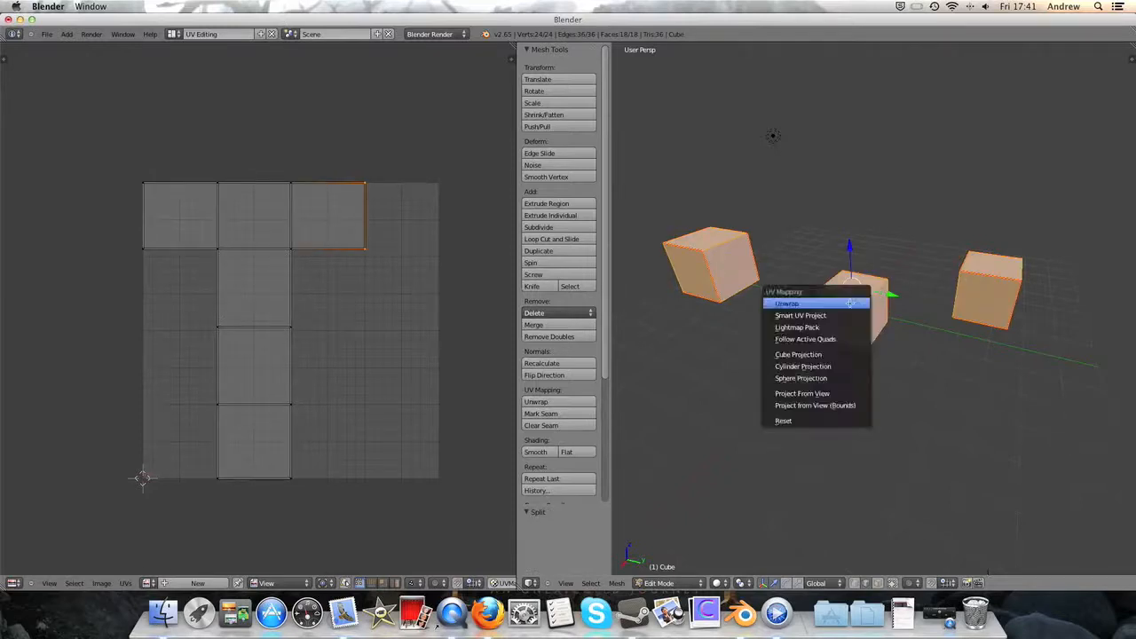
{"action": "left_click", "coordinate": [851, 304]}
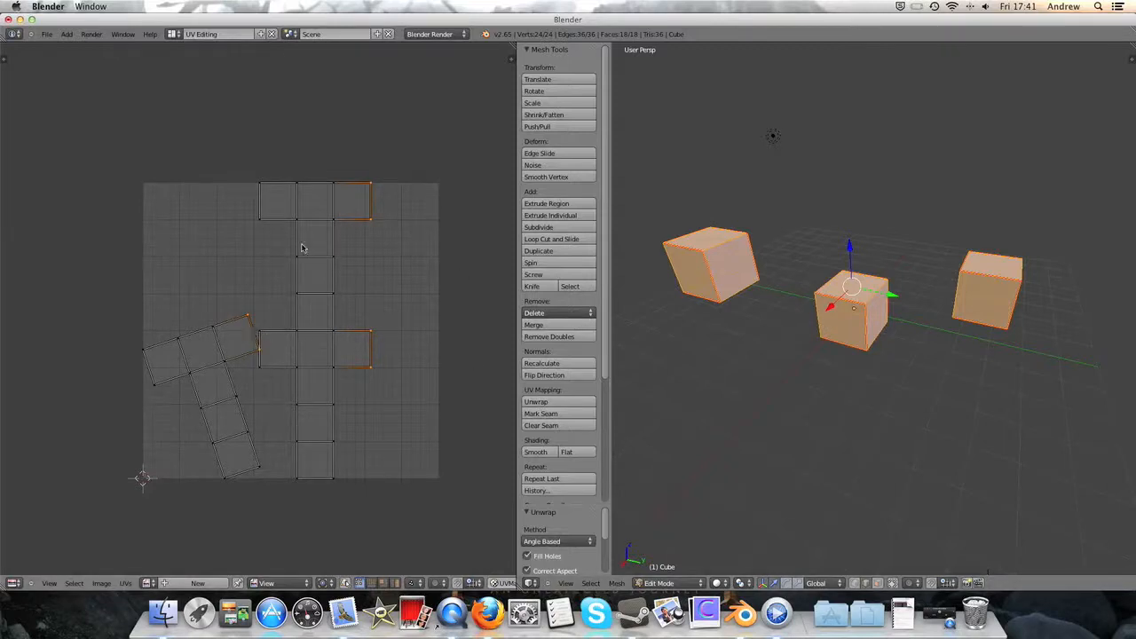
- Select the whole tilted UV island, rotate it about 18.9° upright, and move it about -0.062 X and 0.020 Y
{"action": "right_click", "coordinate": [235, 359]}
{"action": "key", "text": "ctrl+l"}
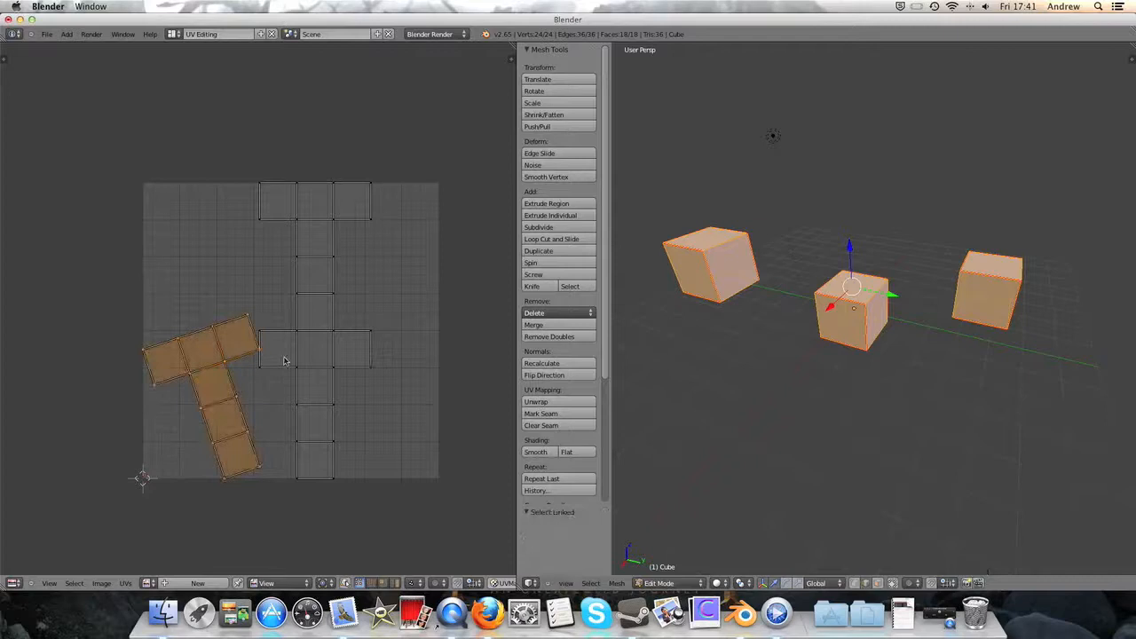
{"action": "key", "text": "r"}
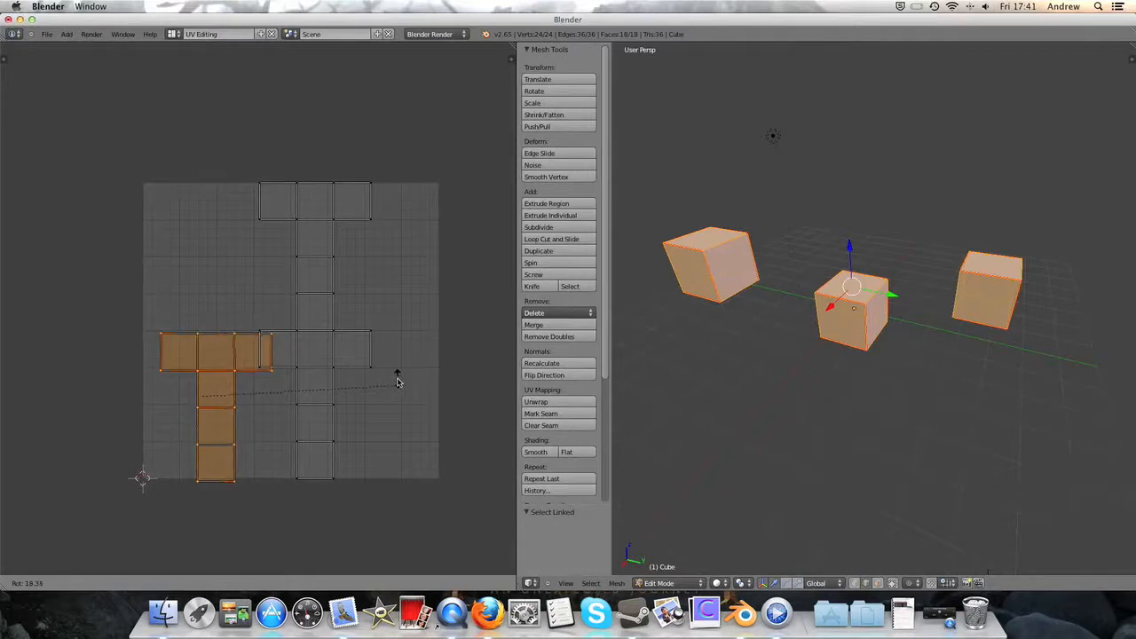
{"action": "left_click", "coordinate": [400, 380]}
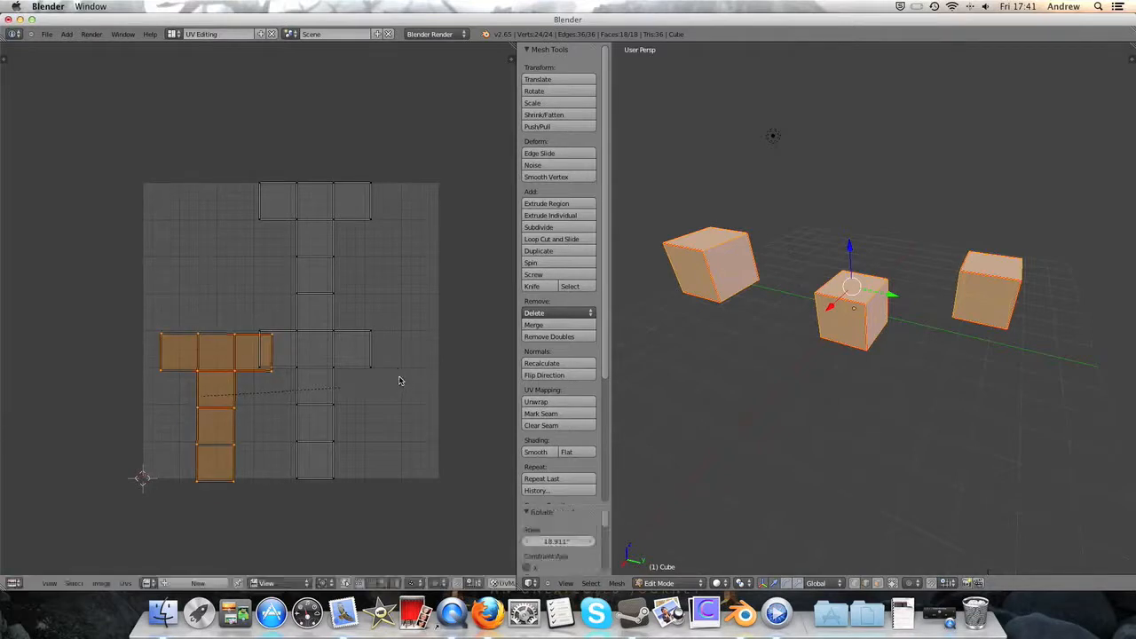
{"action": "key", "text": "g"}
{"action": "left_click", "coordinate": [256, 365]}
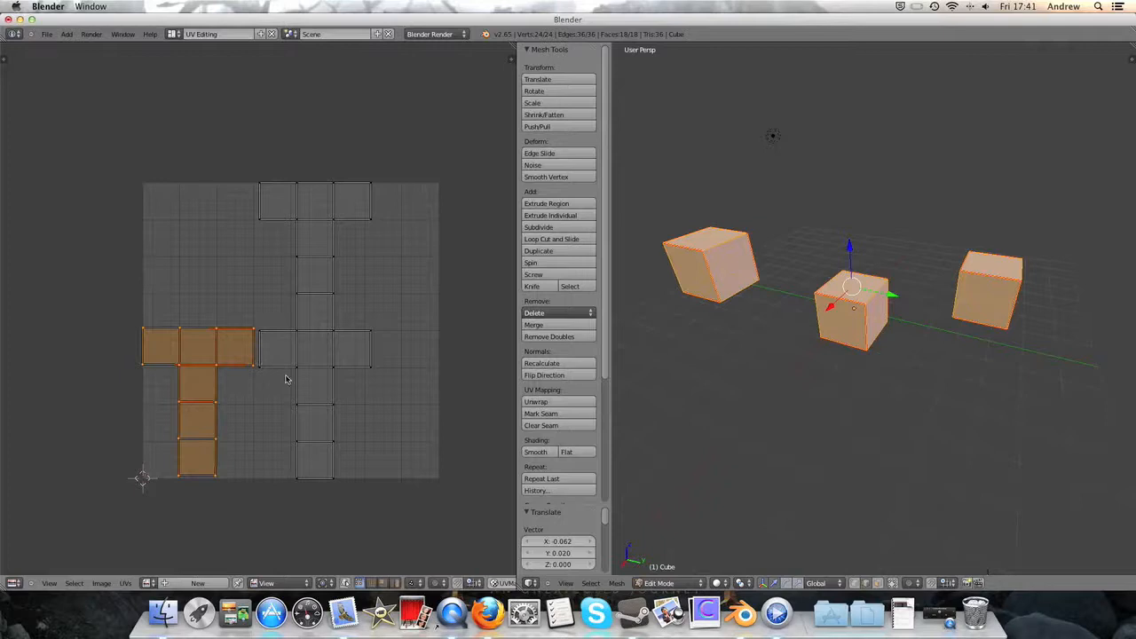
- Select the whole lower central UV island and move it about 0.126 X and -0.010 Y
{"action": "right_click", "coordinate": [294, 356]}
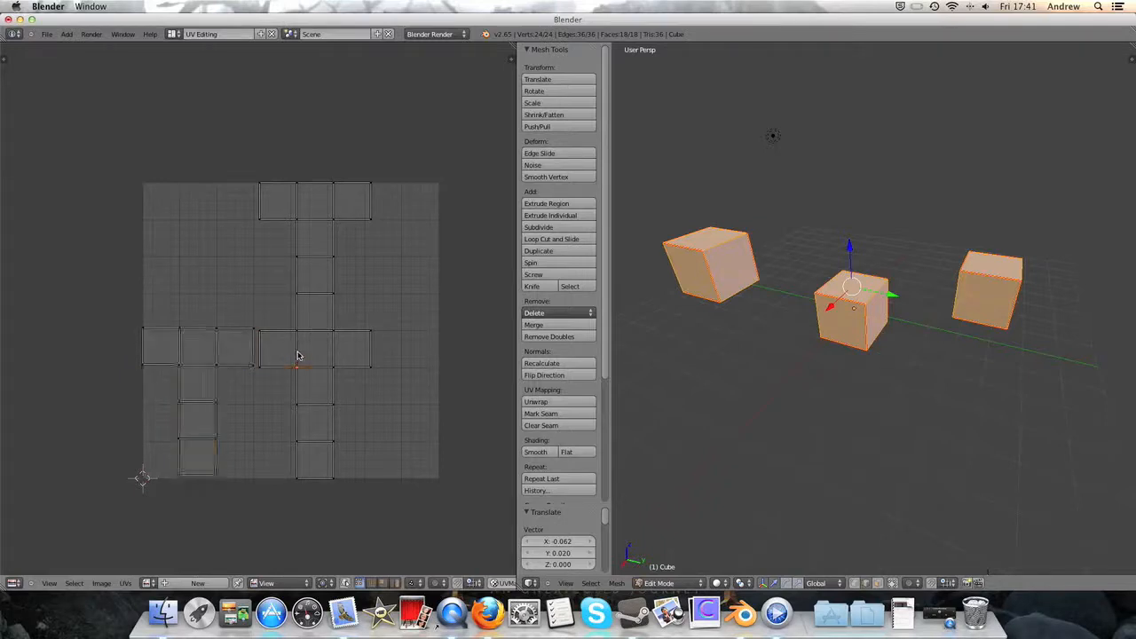
{"action": "key", "text": "ctrl+l"}
{"action": "key", "text": "g"}
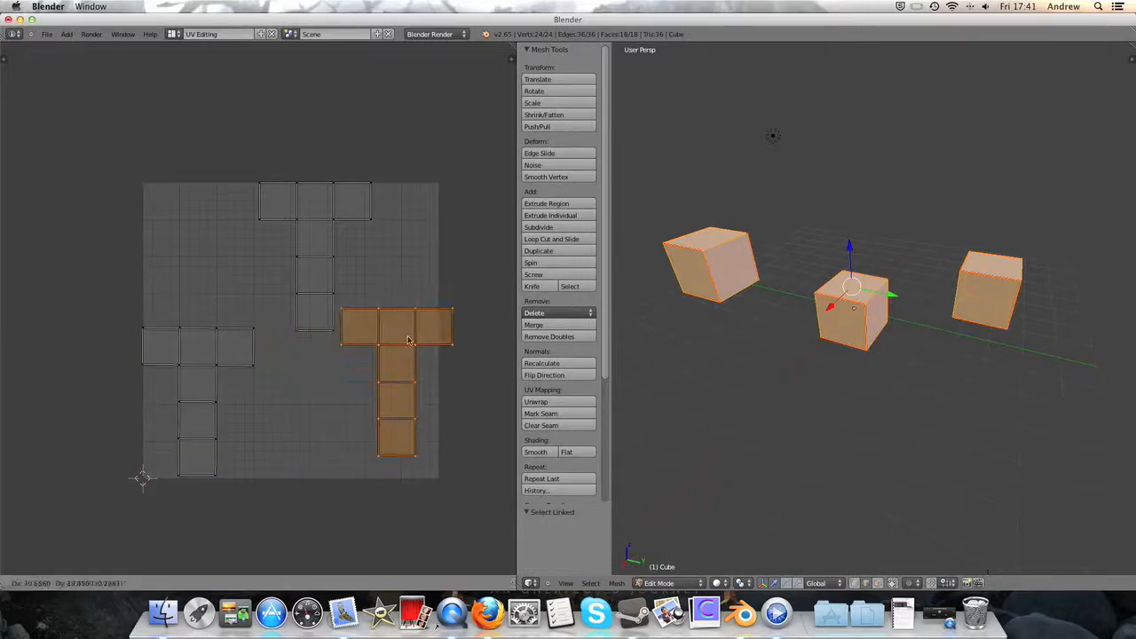
{"action": "key", "text": "x"}
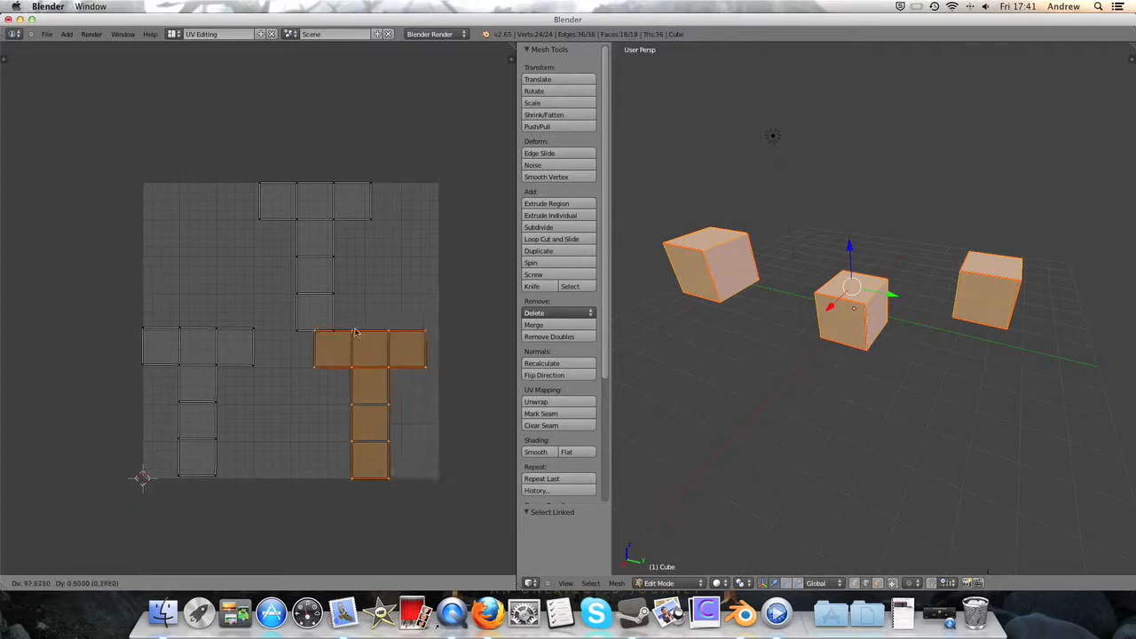
{"action": "left_click", "coordinate": [361, 331]}
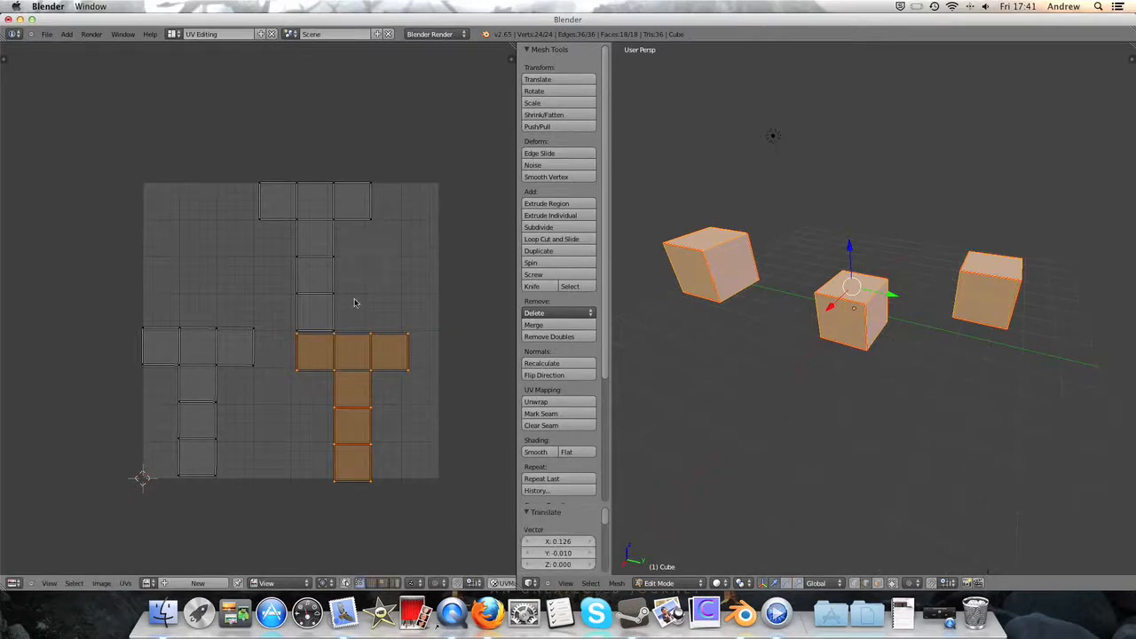
- Rotate the selected lower UV island 180° and move it about 0.006 X and 0.37 Y beside the upper island's stem
{"action": "key", "text": "r"}
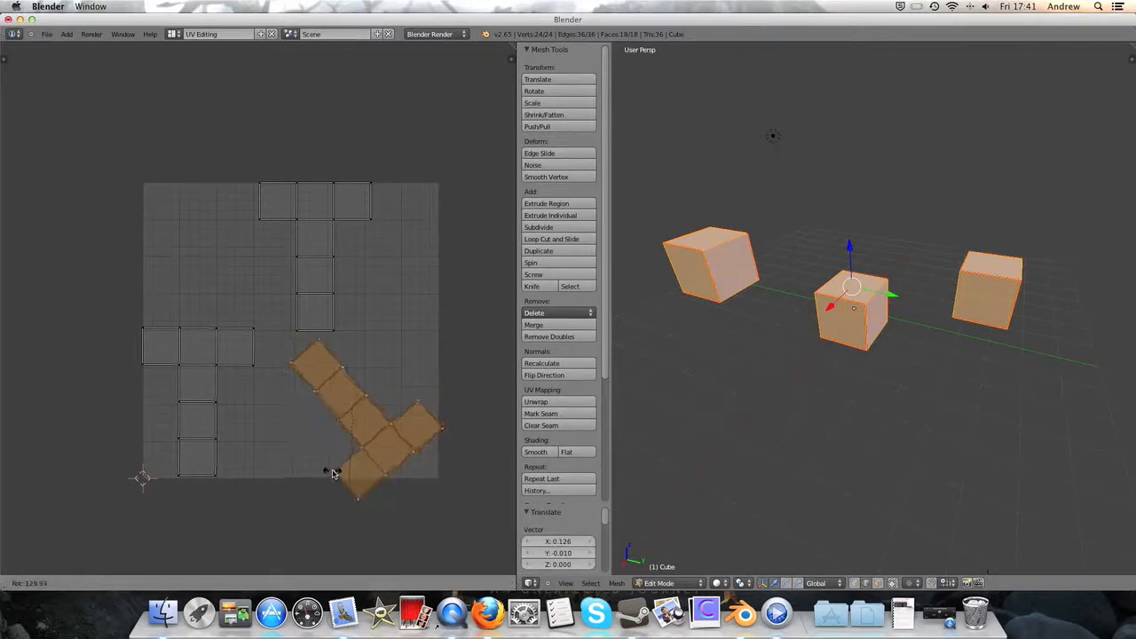
{"action": "type", "text": "1"}
{"action": "type", "text": "0"}
{"action": "key", "text": "Return"}
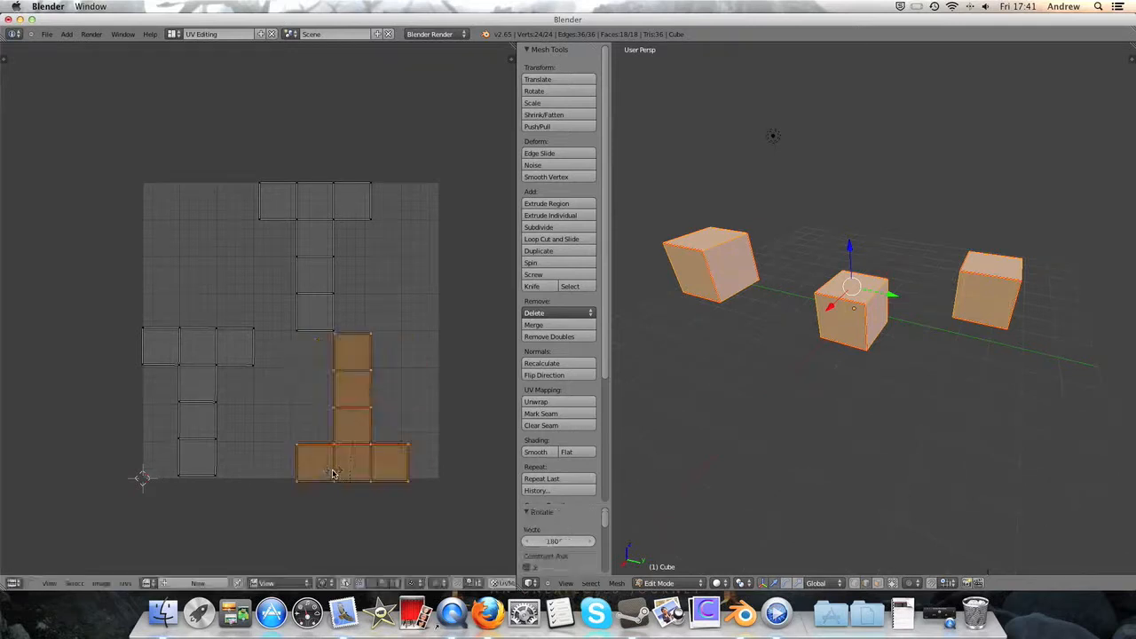
{"action": "key", "text": "g"}
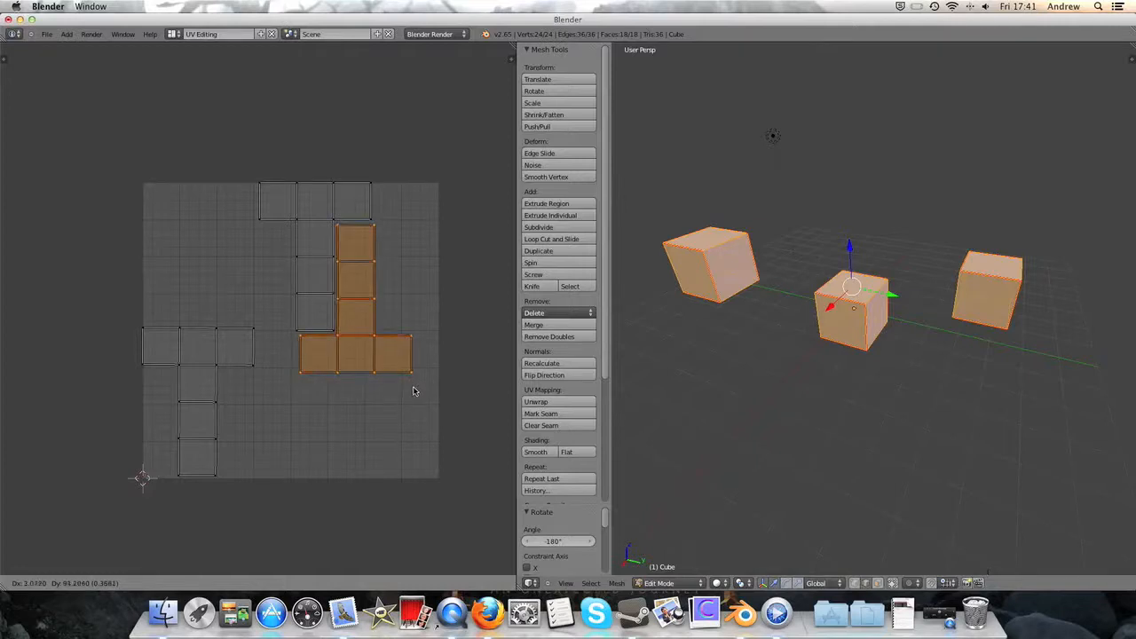
{"action": "left_click", "coordinate": [411, 390]}
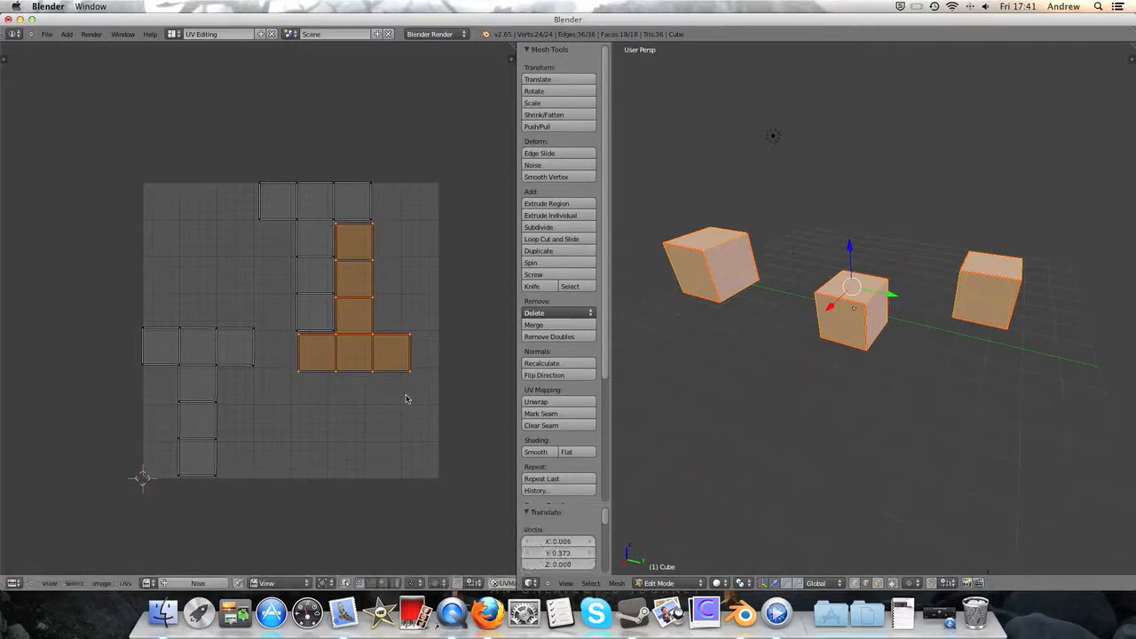
- Select the whole lower-left UV island, rotate it 180°, and move it about 0.134 X and 0.490 Y against the upper island
{"action": "key", "text": "a"}
{"action": "key", "text": "b"}
{"action": "left_click_drag", "start_coordinate": [120, 278], "coordinate": [280, 491]}
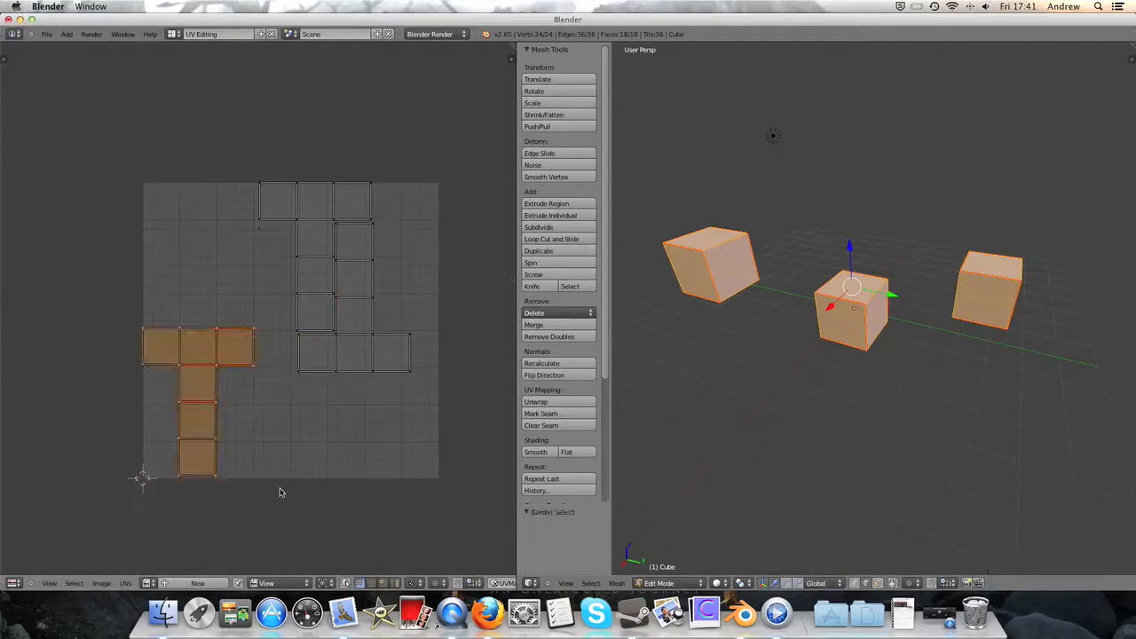
{"action": "key", "text": "r"}
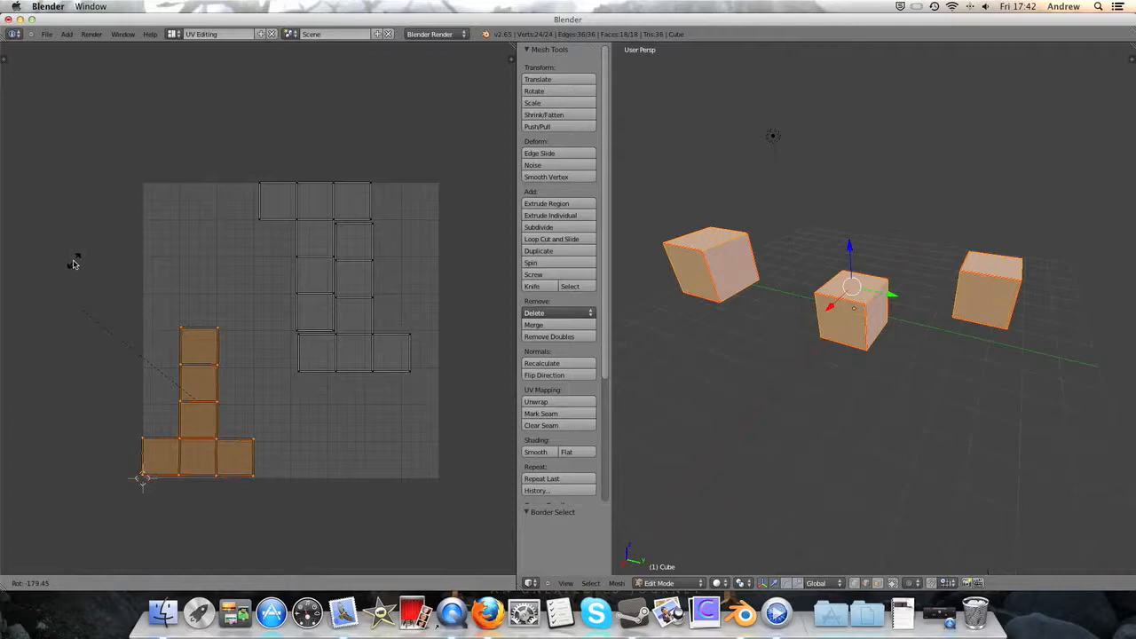
{"action": "left_click", "coordinate": [73, 264]}
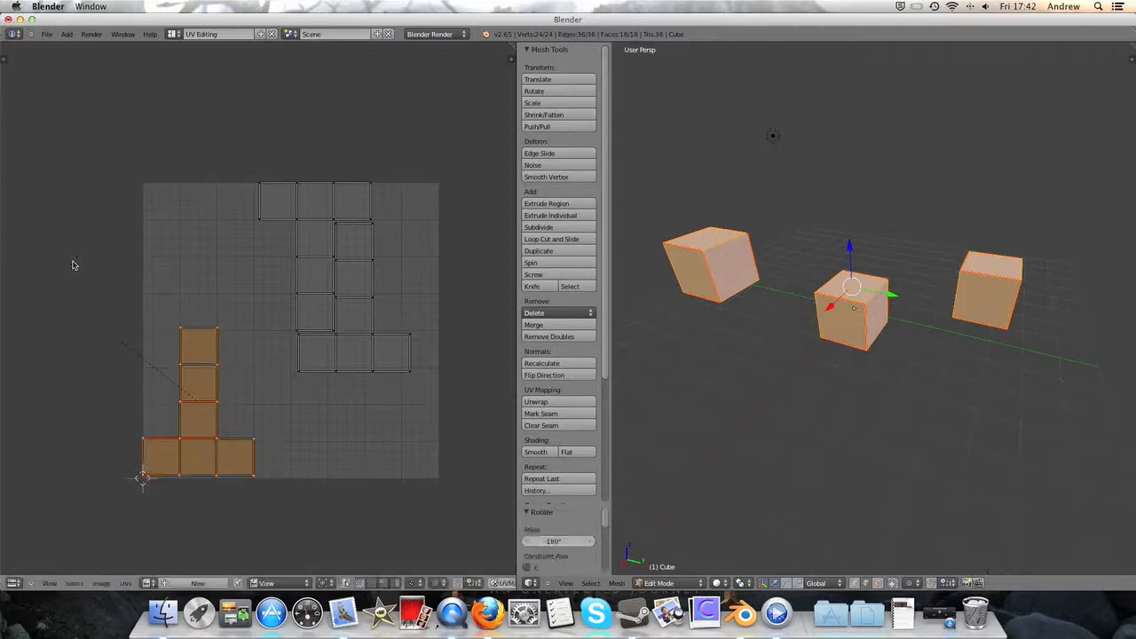
{"action": "key", "text": "g"}
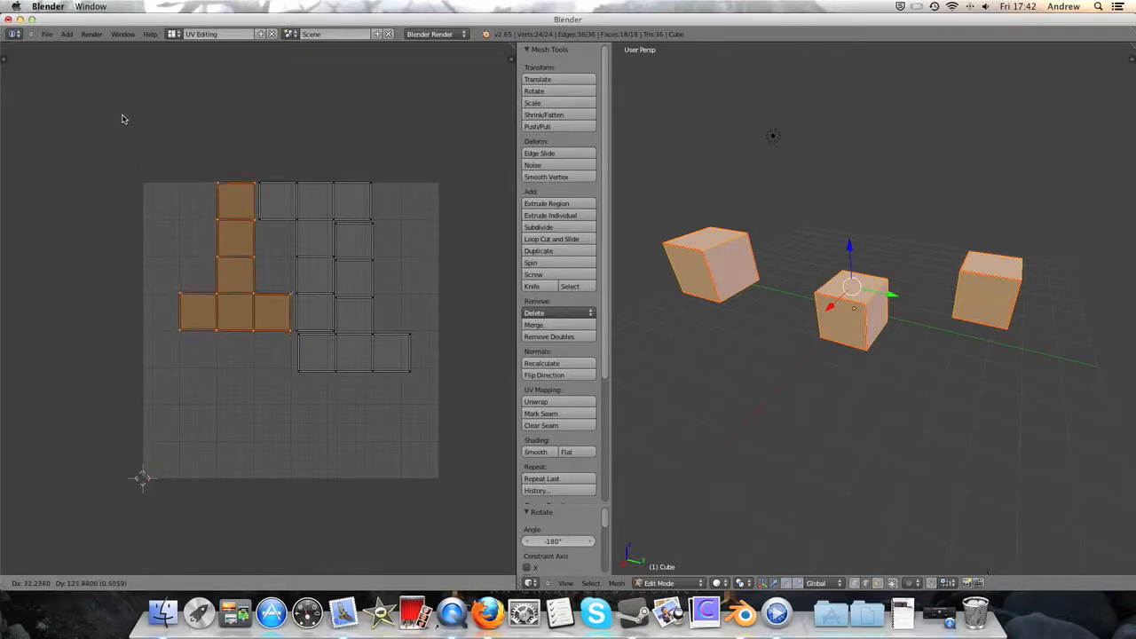
{"action": "left_click", "coordinate": [125, 119]}
{"action": "scroll", "coordinate": [236, 200], "scroll_direction": "up", "scroll_amount": 4}
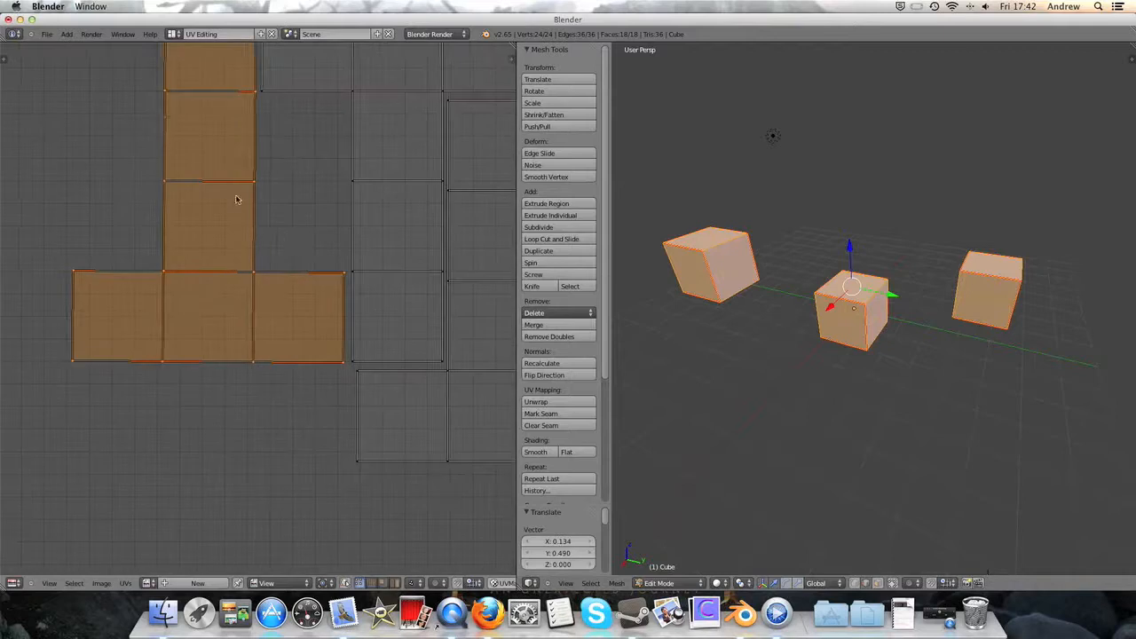
{"action": "middle_click_drag", "start_coordinate": [281, 242], "coordinate": [181, 269]}
{"action": "scroll", "coordinate": [180, 269], "scroll_direction": "down", "scroll_amount": 4}
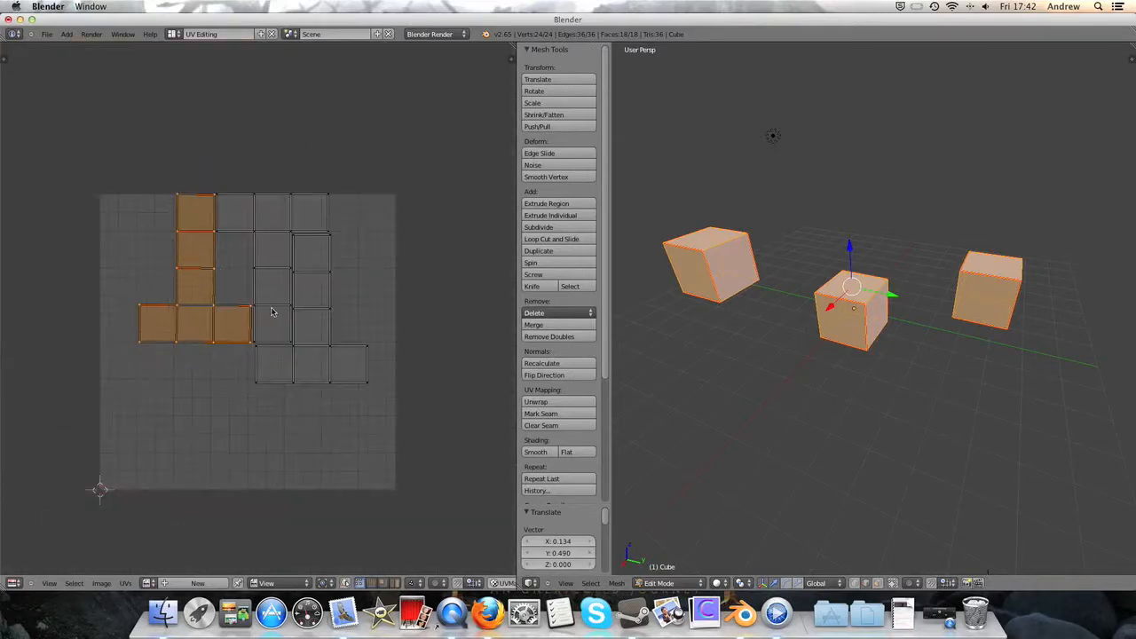
- Select the whole upper T-shaped UV island, rotate it 180°, and move it about -0.258 X and -0.002 Y onto its neighbouring island
{"action": "key", "text": "a"}
{"action": "key", "text": "b"}
{"action": "left_click", "coordinate": [135, 195]}
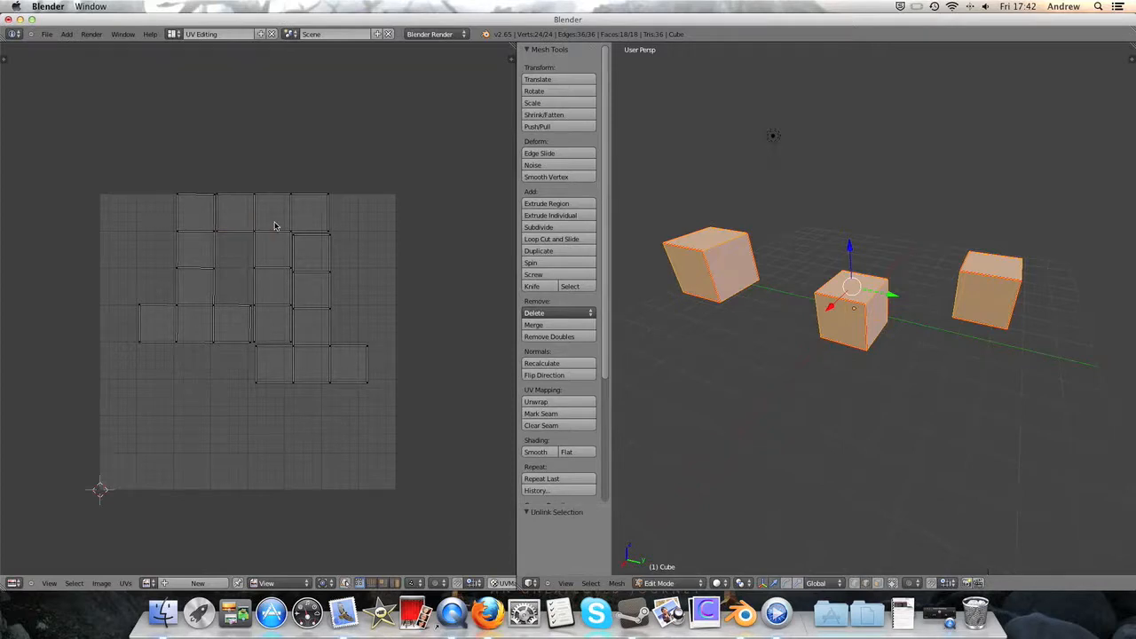
{"action": "key", "text": "ctrl+l"}
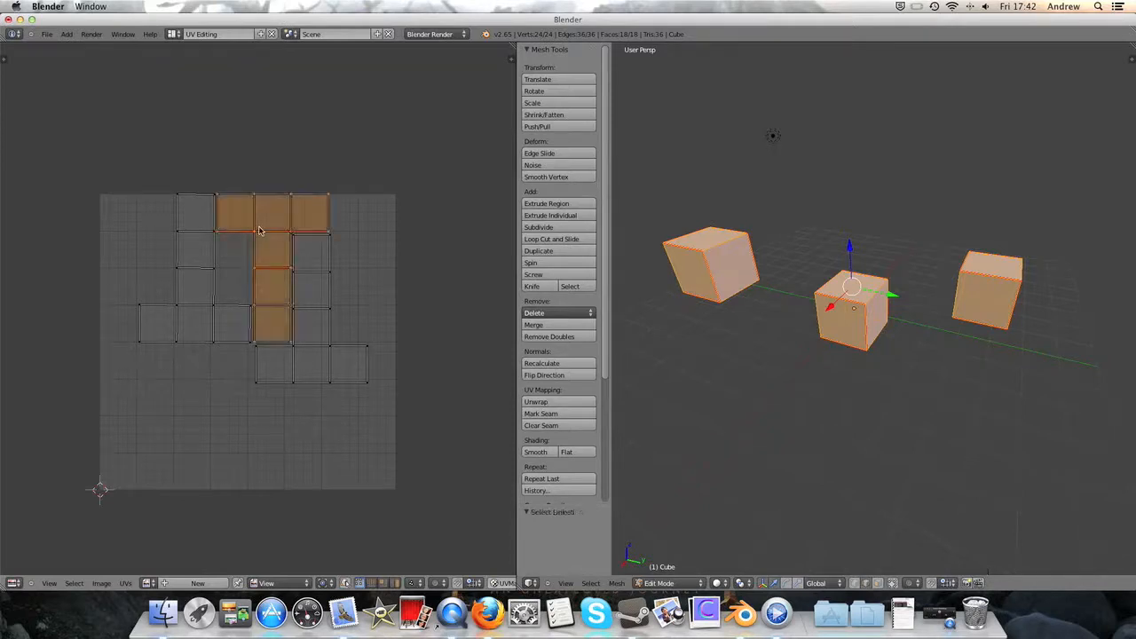
{"action": "type", "text": "r180"}
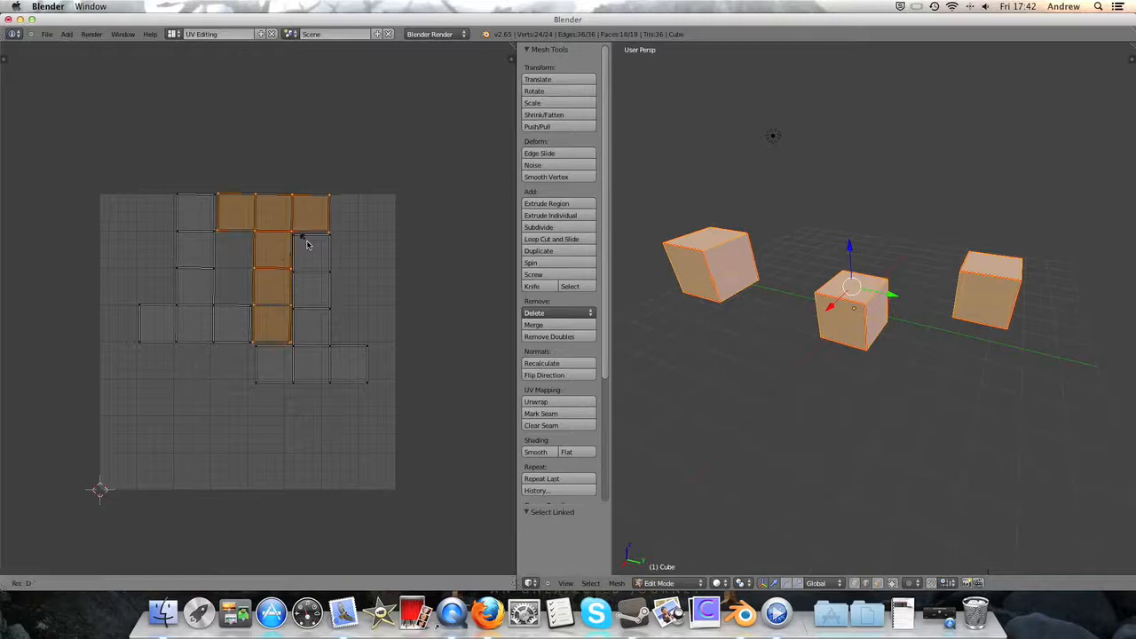
{"action": "key", "text": "Return"}
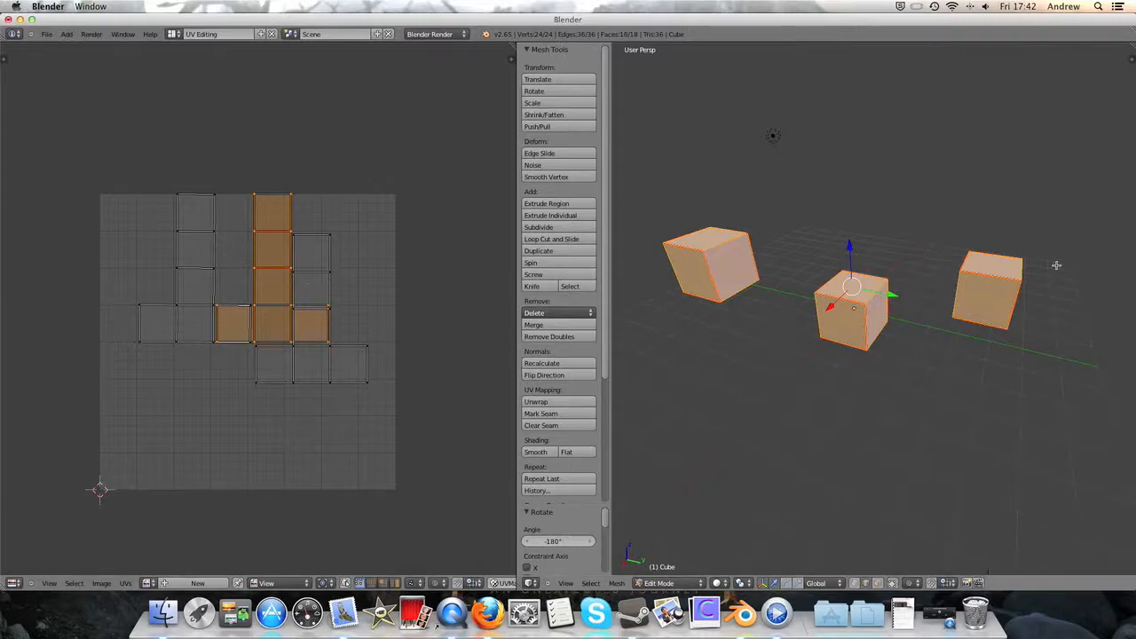
{"action": "key", "text": "g"}
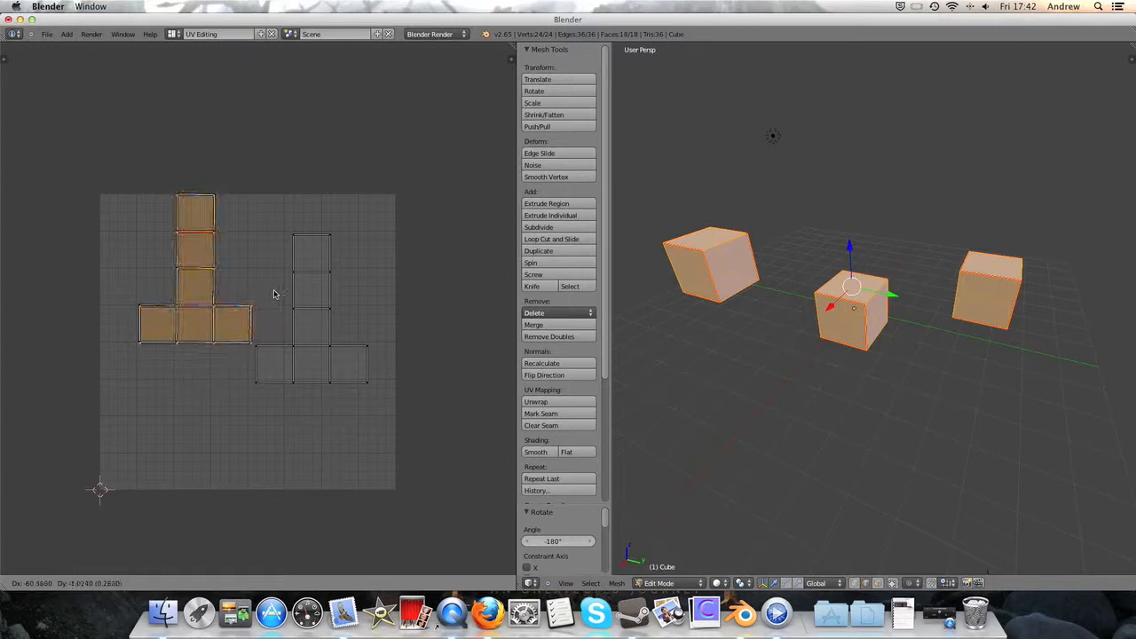
{"action": "left_click", "coordinate": [276, 294]}
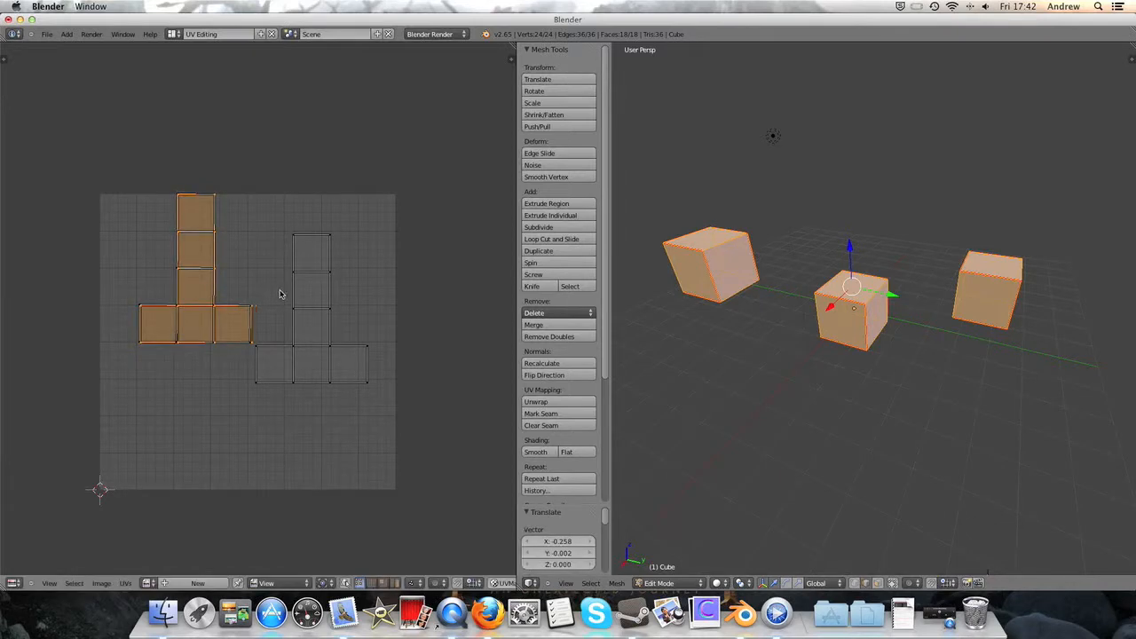
- Select the whole remaining separate UV island and move it about -0.392 X and 0.138 Y onto the two overlapping islands
{"action": "key", "text": "a"}
{"action": "key", "text": "b"}
{"action": "left_click_drag", "start_coordinate": [277, 226], "coordinate": [369, 286]}
{"action": "key", "text": "ctrl+l"}
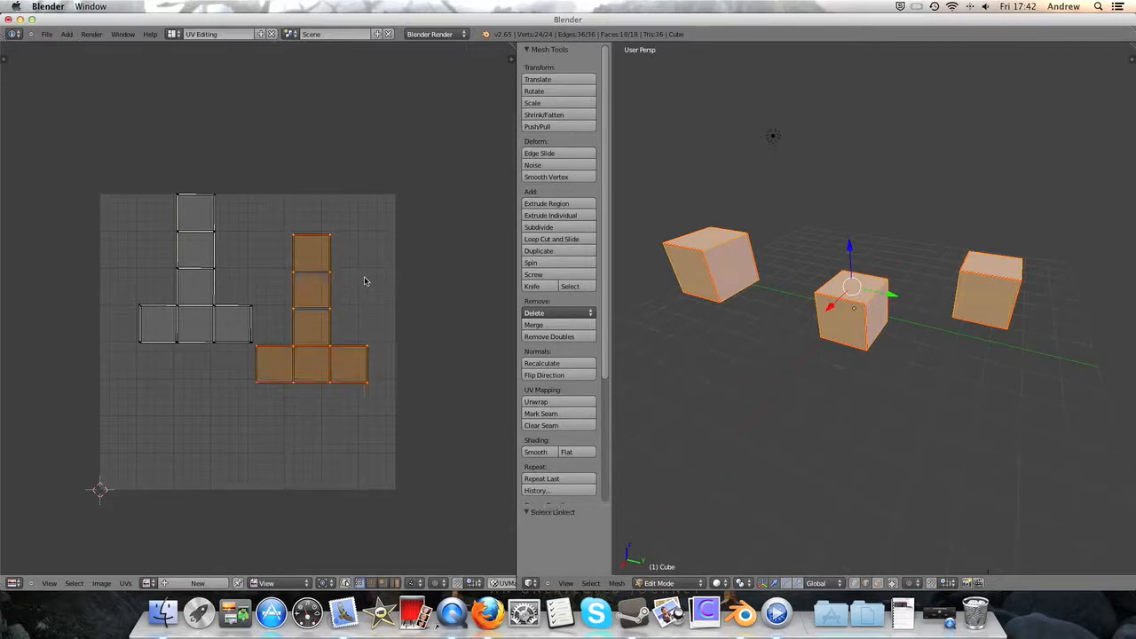
{"action": "key", "text": "g"}
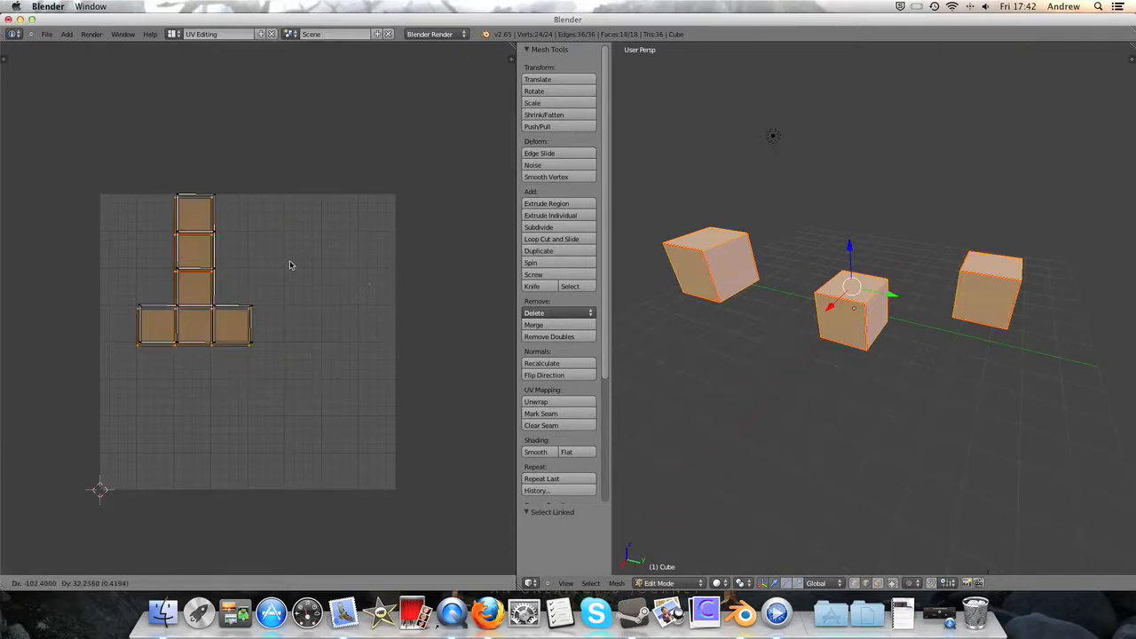
{"action": "left_click", "coordinate": [294, 264]}
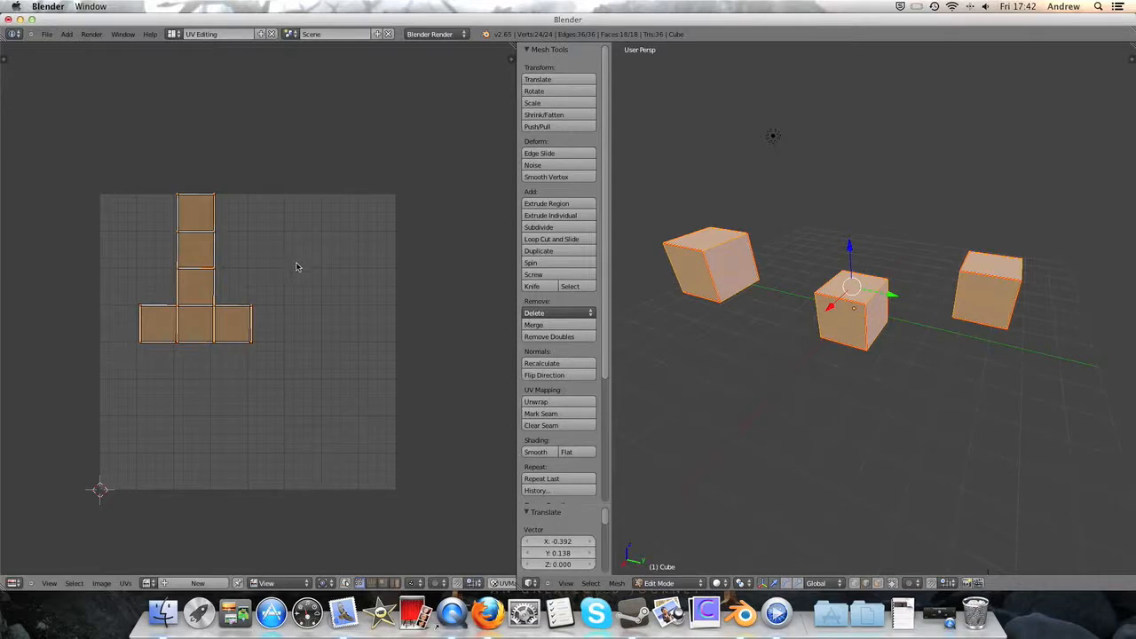
- Examine up close how well the corners and edges of the three stacked UV islands line up
{"action": "scroll", "coordinate": [296, 269], "scroll_direction": "up", "scroll_amount": 5}
{"action": "scroll", "coordinate": [370, 317], "scroll_direction": "up", "scroll_amount": 6}
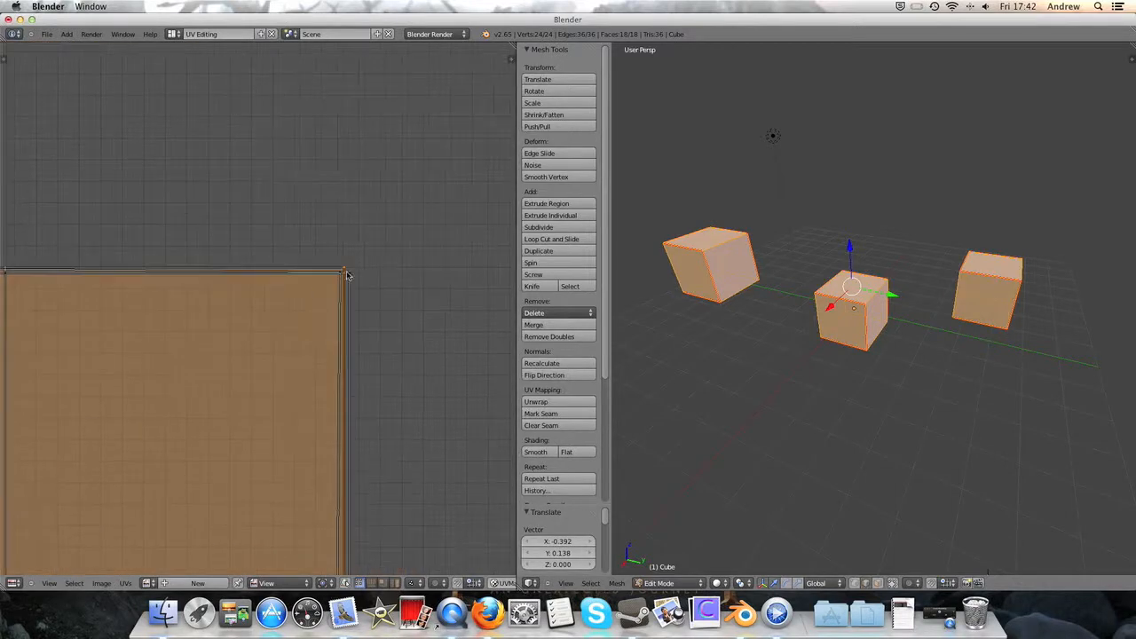
{"action": "scroll", "coordinate": [350, 286], "scroll_direction": "down", "scroll_amount": 5}
{"action": "scroll", "coordinate": [350, 285], "scroll_direction": "down", "scroll_amount": 1}
{"action": "middle_click_drag", "start_coordinate": [280, 215], "coordinate": [349, 314]}
{"action": "scroll", "coordinate": [307, 390], "scroll_direction": "down", "scroll_amount": 1}
{"action": "middle_click_drag", "start_coordinate": [240, 166], "coordinate": [307, 346]}
{"action": "left_click", "coordinate": [308, 389]}
{"action": "scroll", "coordinate": [307, 345], "scroll_direction": "down", "scroll_amount": 5}
{"action": "scroll", "coordinate": [322, 296], "scroll_direction": "down", "scroll_amount": 3}
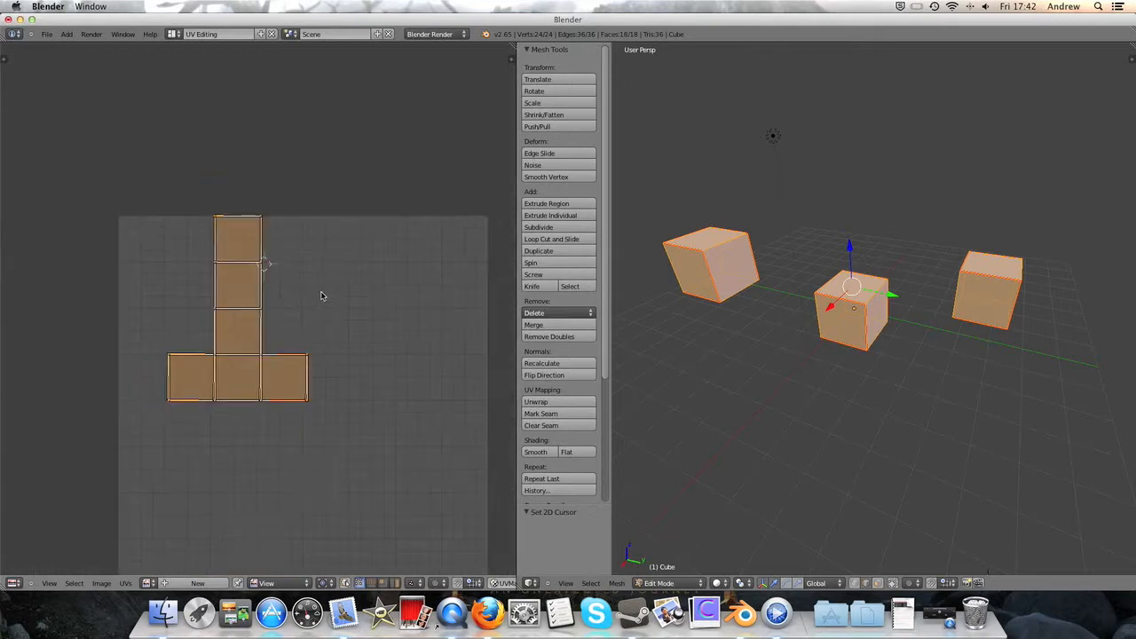
- Select all three stacked UV islands and move them together about -0.118 X and -0.0032 Y towards the UV area's upper-left corner
{"action": "key", "text": "a"}
{"action": "key", "text": "b"}
{"action": "left_click_drag", "start_coordinate": [146, 179], "coordinate": [375, 427]}
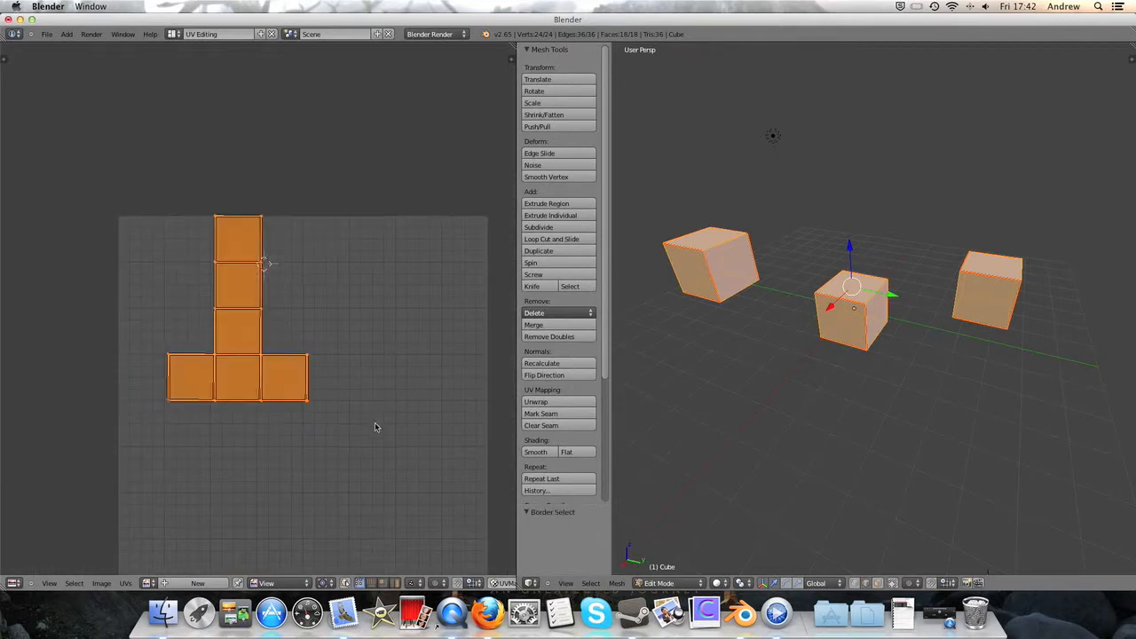
{"action": "key", "text": "g"}
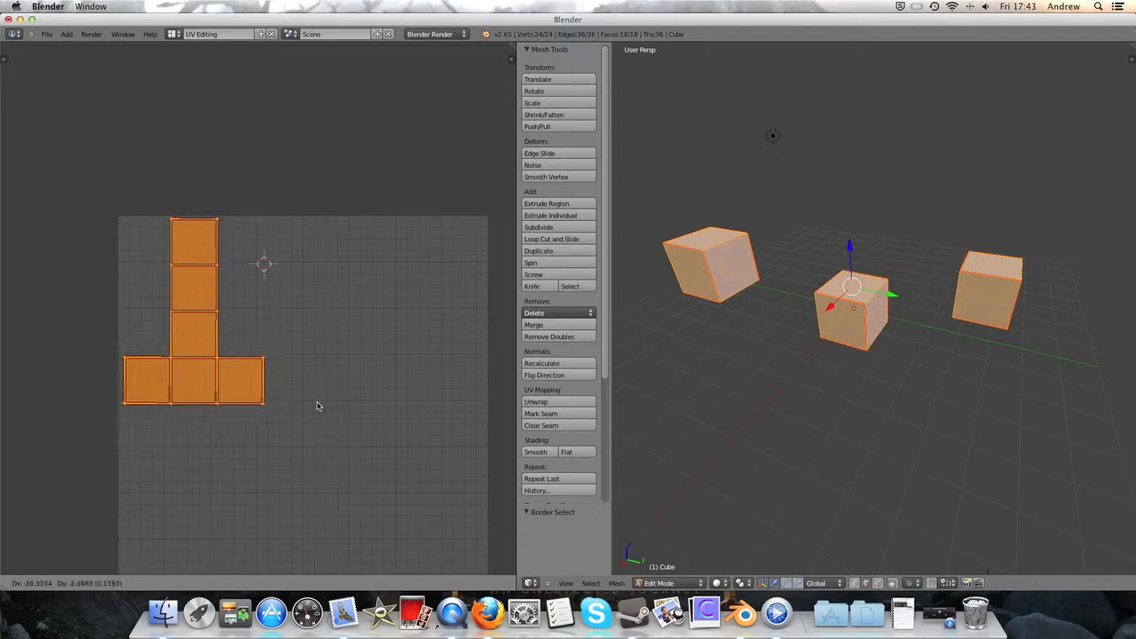
{"action": "left_click", "coordinate": [317, 405]}
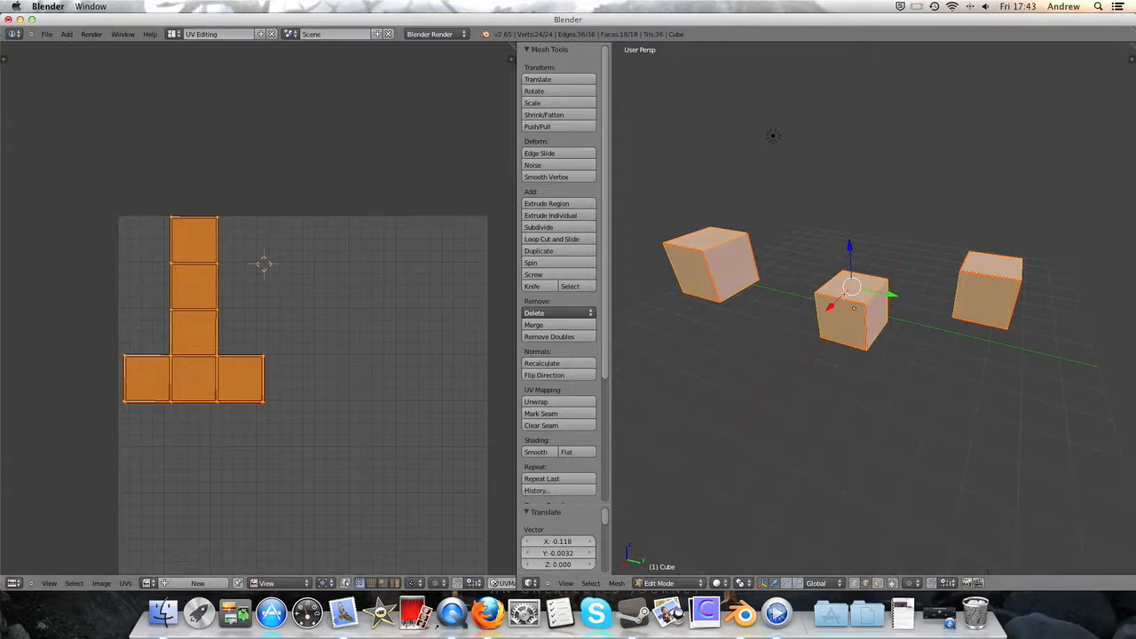
- Export the UV layout to the Desktop as Map.png in PNG format at 1024 × 1024
{"action": "scroll", "coordinate": [408, 459], "scroll_direction": "down", "scroll_amount": 1}
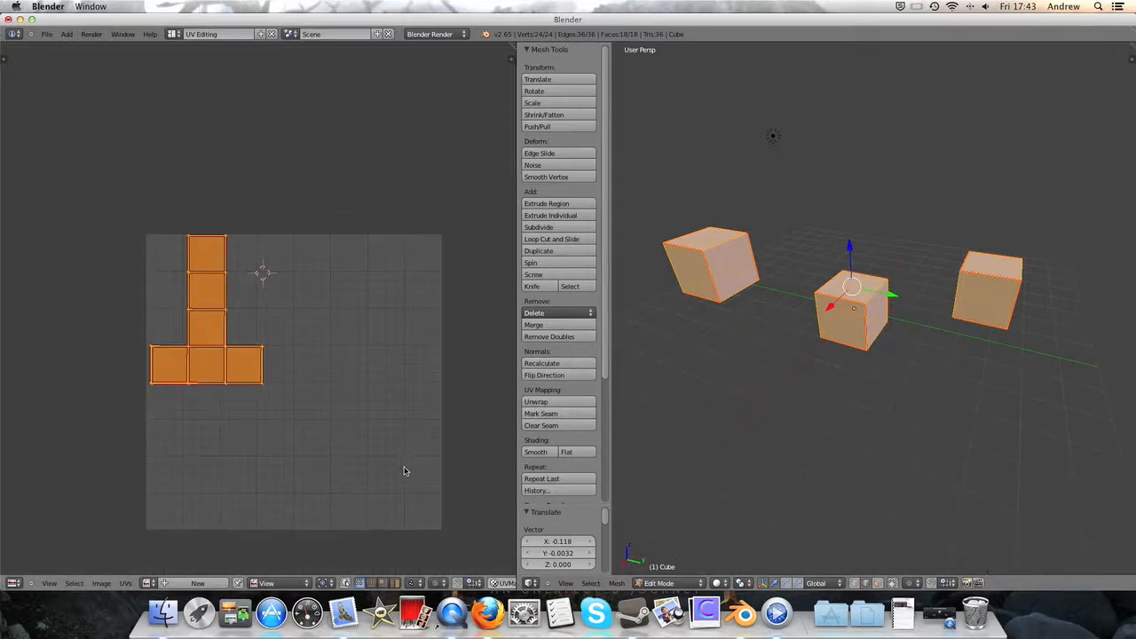
{"action": "middle_click_drag", "start_coordinate": [405, 468], "coordinate": [358, 392]}
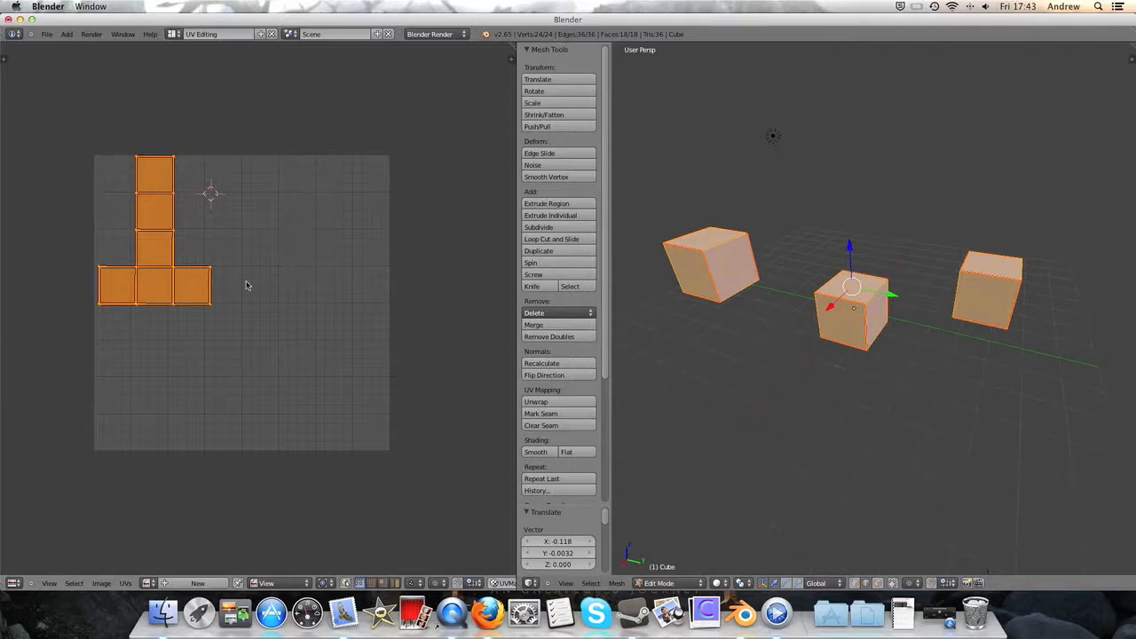
{"action": "left_click", "coordinate": [126, 584]}
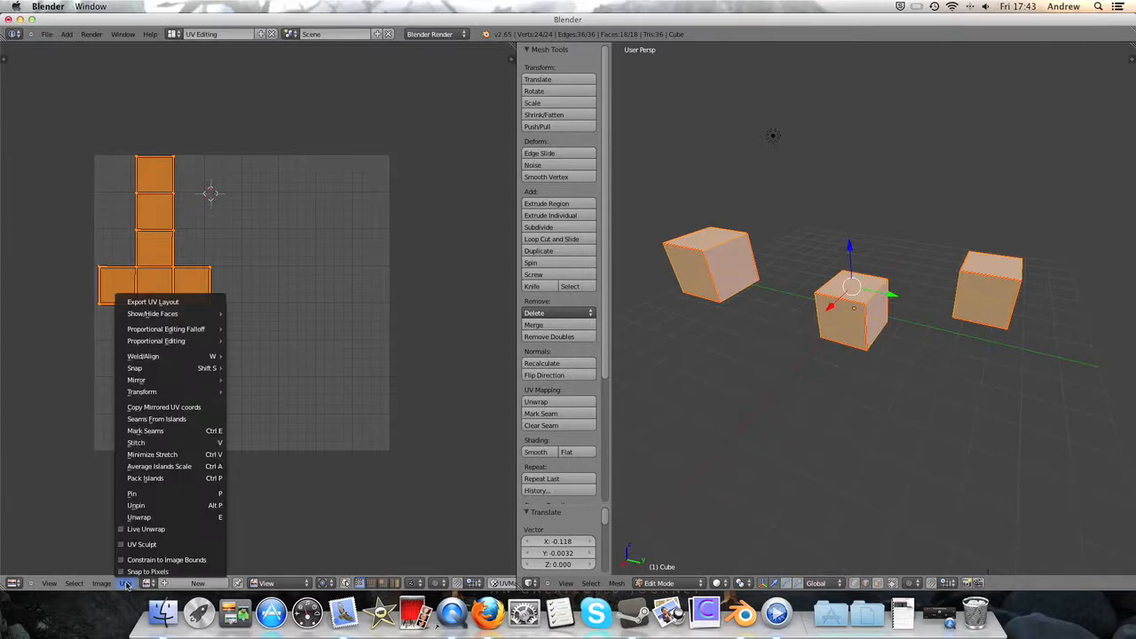
{"action": "left_click", "coordinate": [157, 303]}
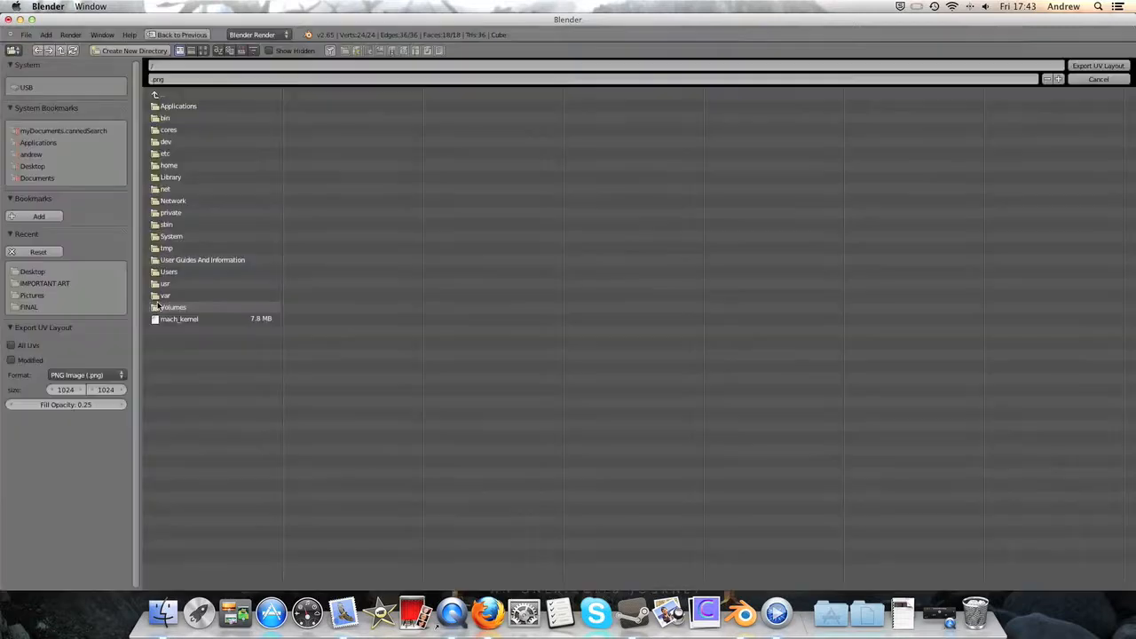
{"action": "left_click", "coordinate": [32, 166]}
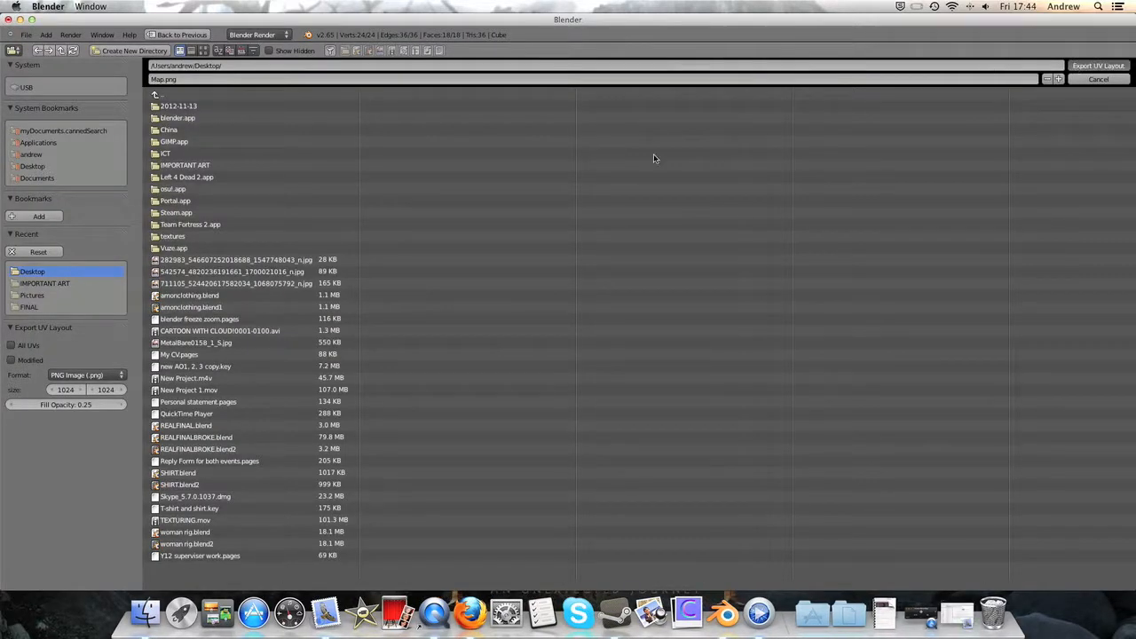
{"action": "key", "text": "Return"}
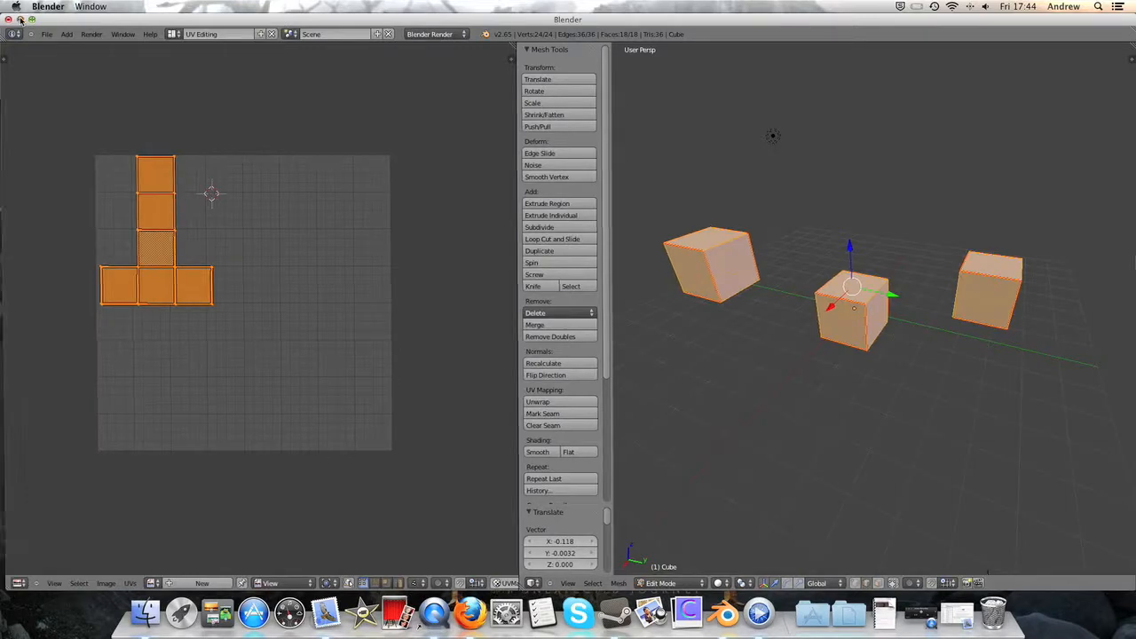
- Open the exported Map.png from the desktop in Preview to examine the layout, and return to Blender with the preview closed
{"action": "left_click", "coordinate": [19, 18]}
{"action": "left_click", "coordinate": [790, 103]}
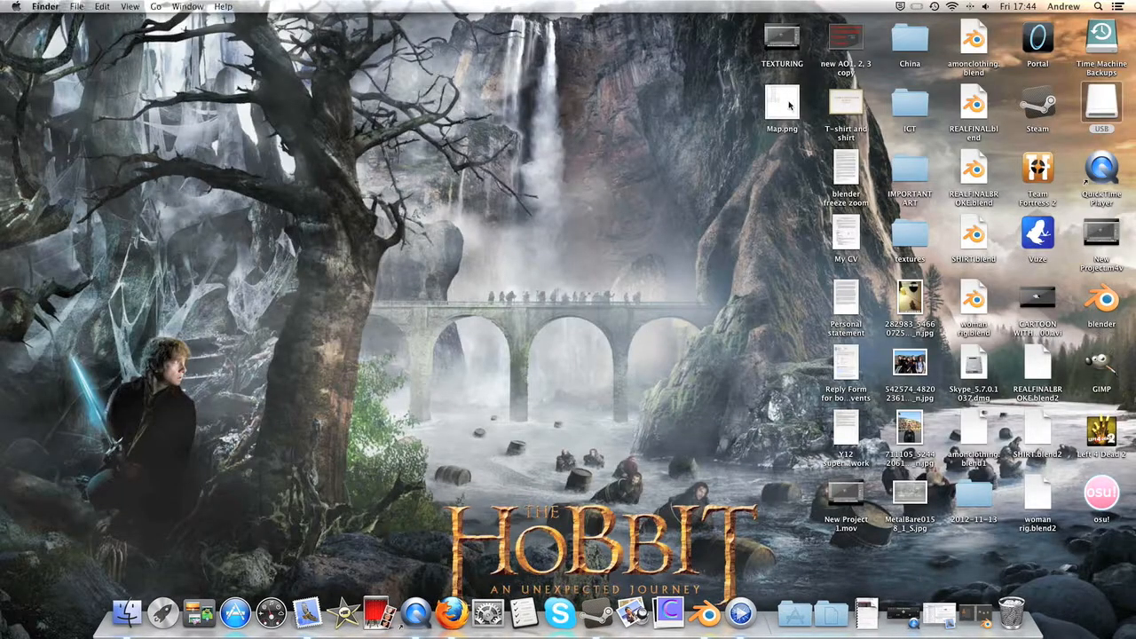
{"action": "left_click", "coordinate": [789, 104]}
{"action": "double_click", "coordinate": [789, 104]}
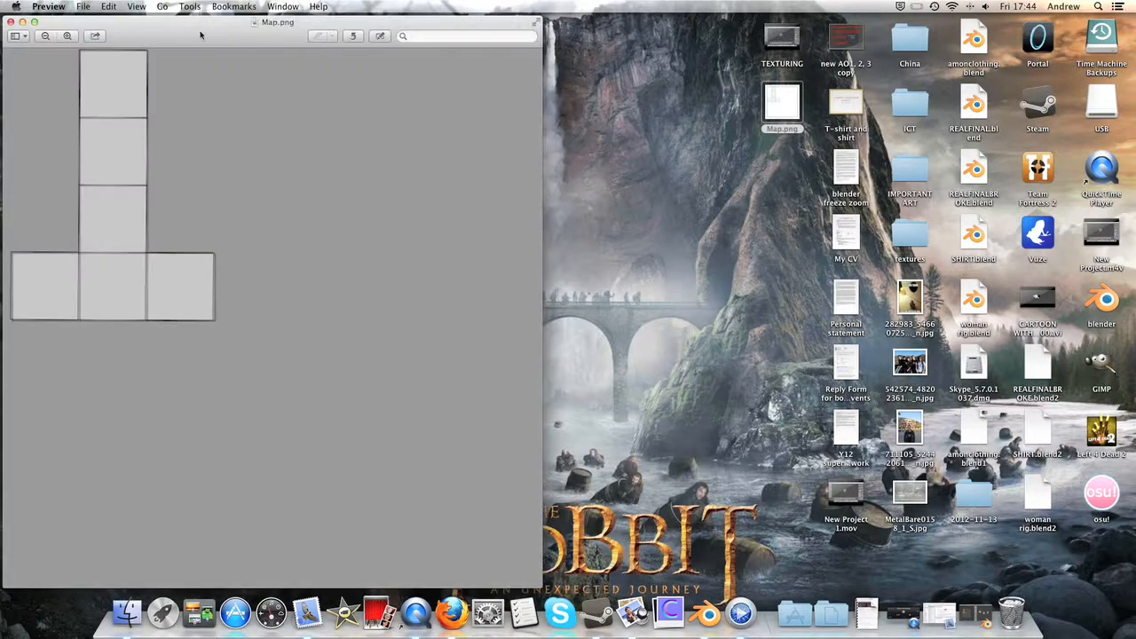
{"action": "left_click_drag", "start_coordinate": [201, 35], "coordinate": [518, 12]}
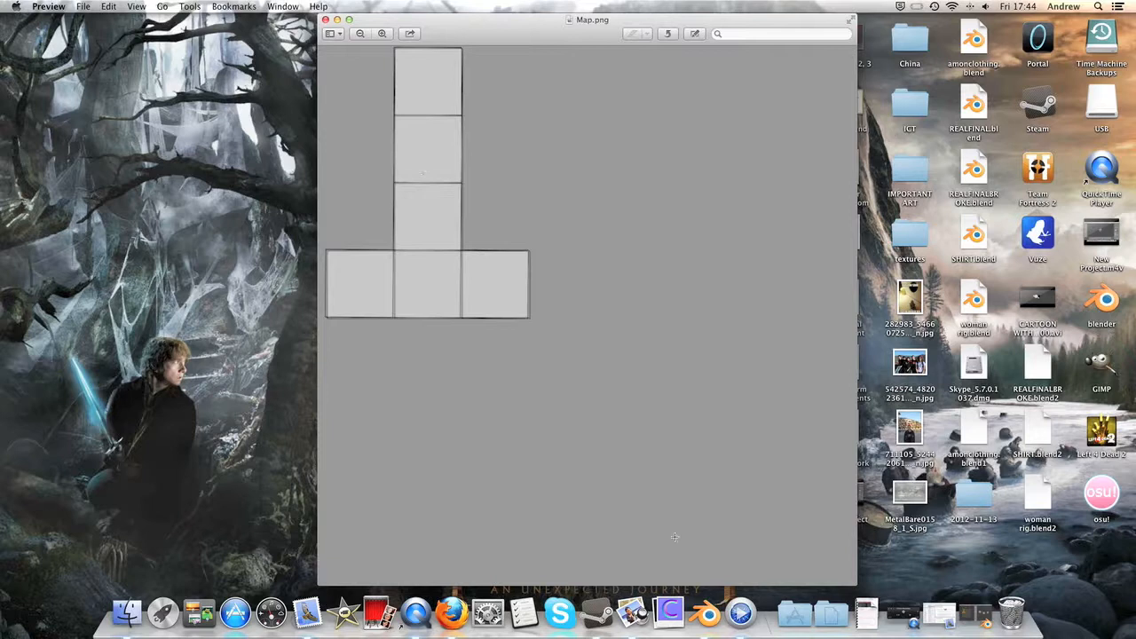
{"action": "left_click", "coordinate": [971, 614]}
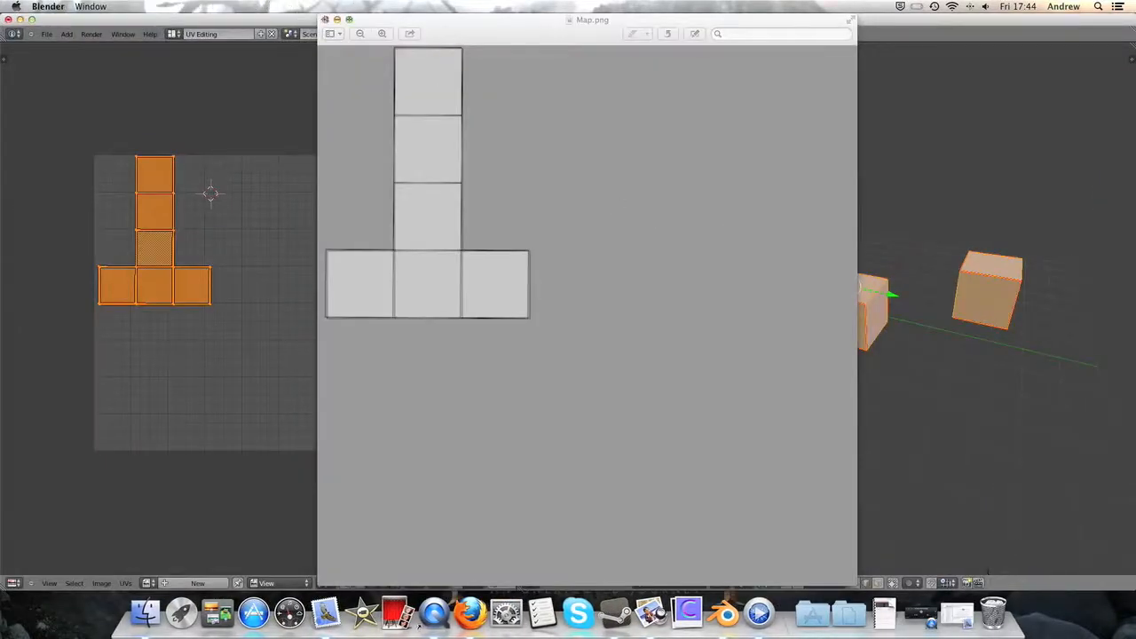
{"action": "left_click", "coordinate": [324, 19]}
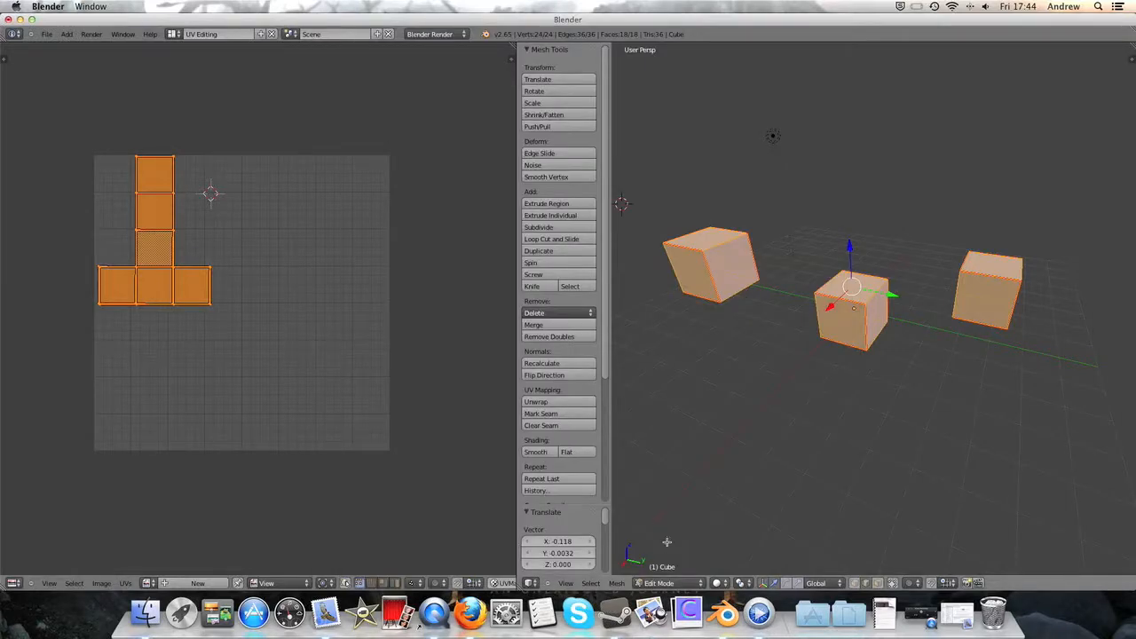
- Return the cubes to Object Mode and switch to the Default screen layout
{"action": "left_click", "coordinate": [668, 583]}
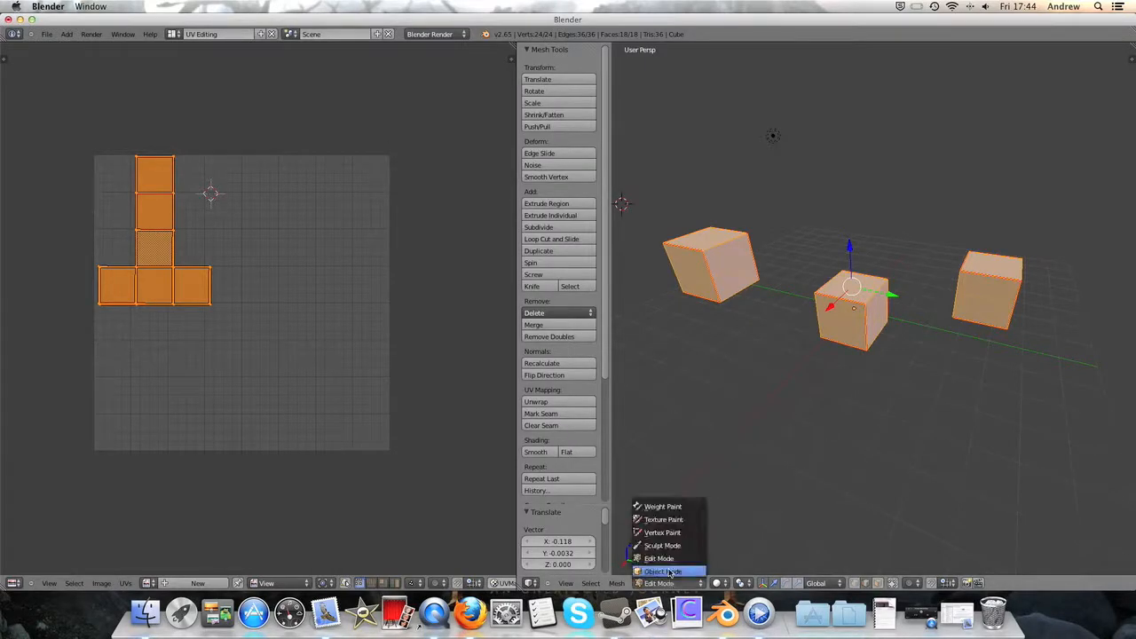
{"action": "left_click", "coordinate": [669, 573]}
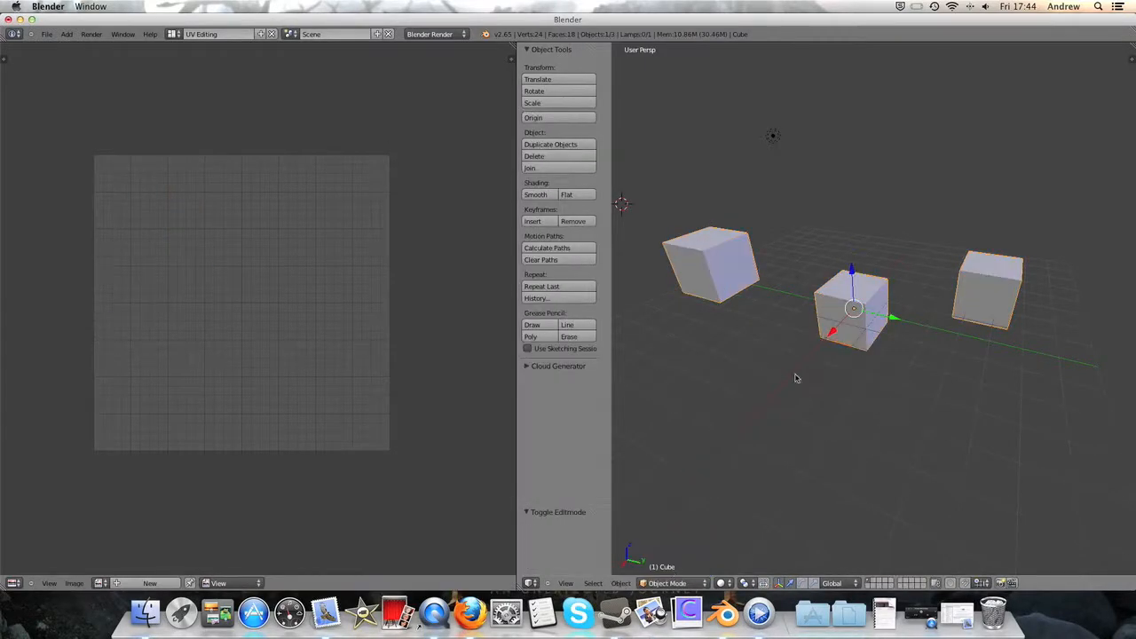
{"action": "left_click", "coordinate": [174, 34]}
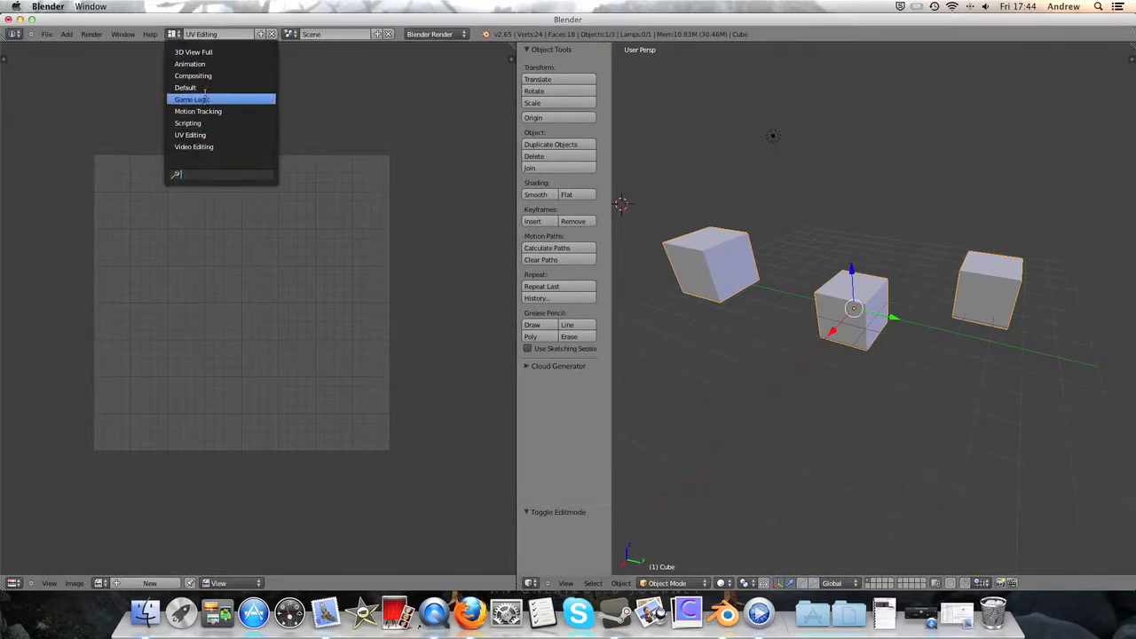
{"action": "left_click", "coordinate": [186, 87]}
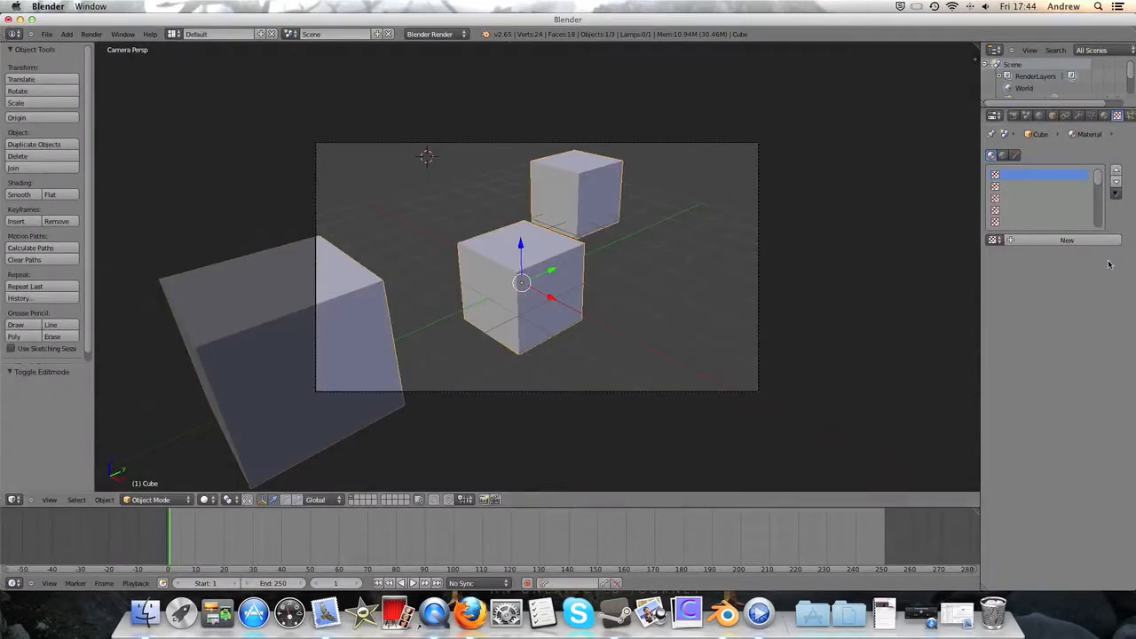
- Add a new texture to the cubes' material and set its type to Image or Movie
{"action": "left_click", "coordinate": [1090, 244]}
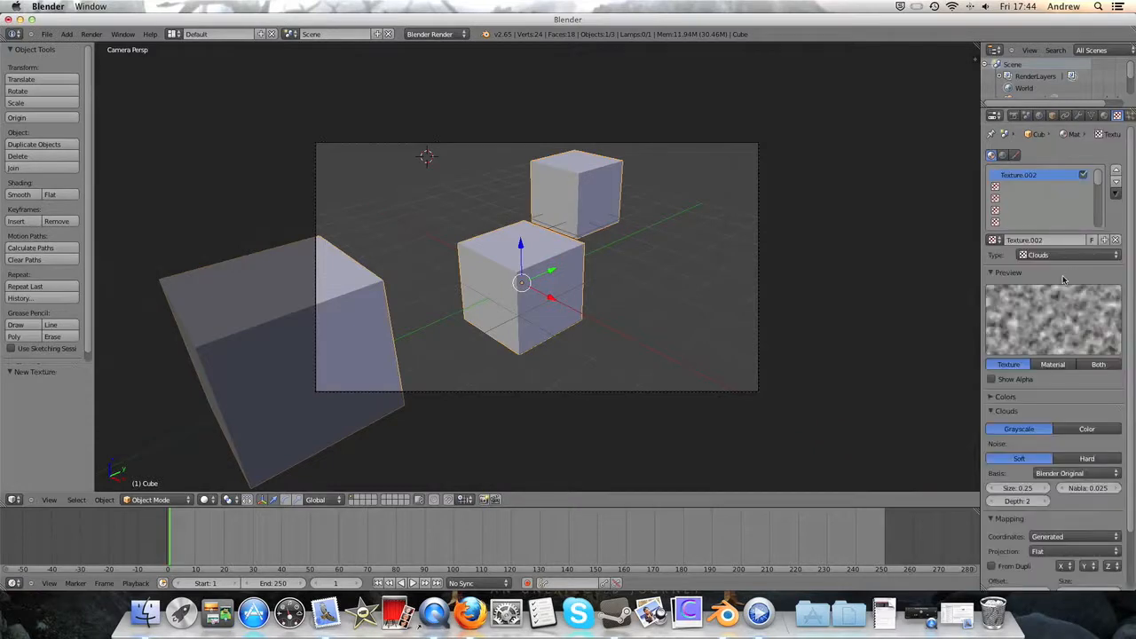
{"action": "left_click", "coordinate": [1067, 256]}
{"action": "left_click", "coordinate": [1066, 176]}
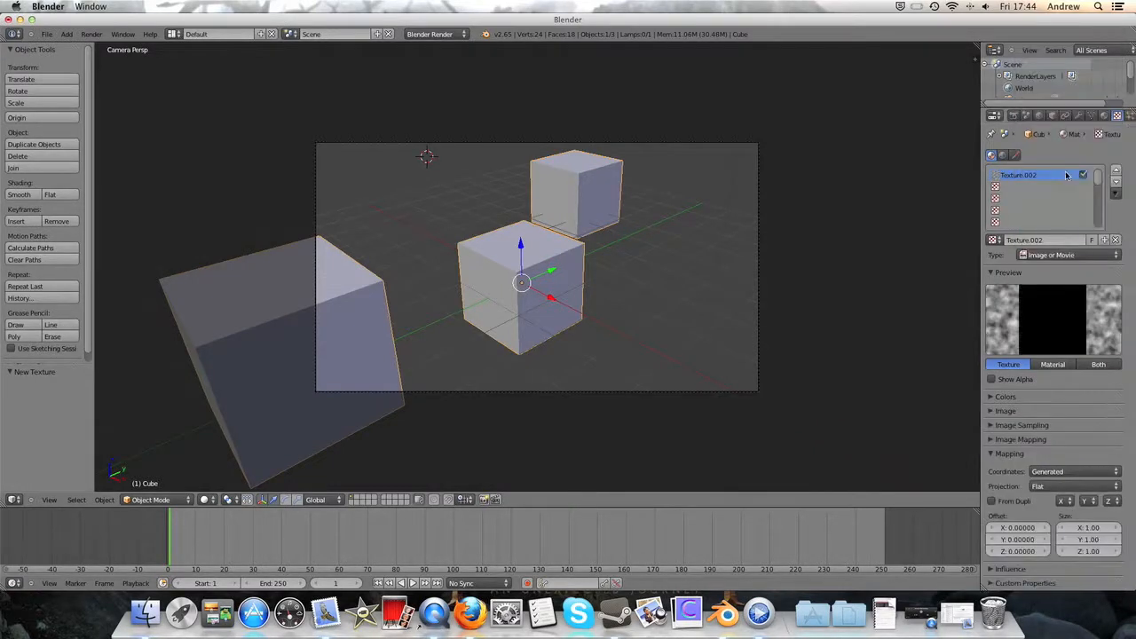
- Set the texture's mapping coordinates to UV using the UVMap map, with Flat projection
{"action": "left_click", "coordinate": [1091, 474]}
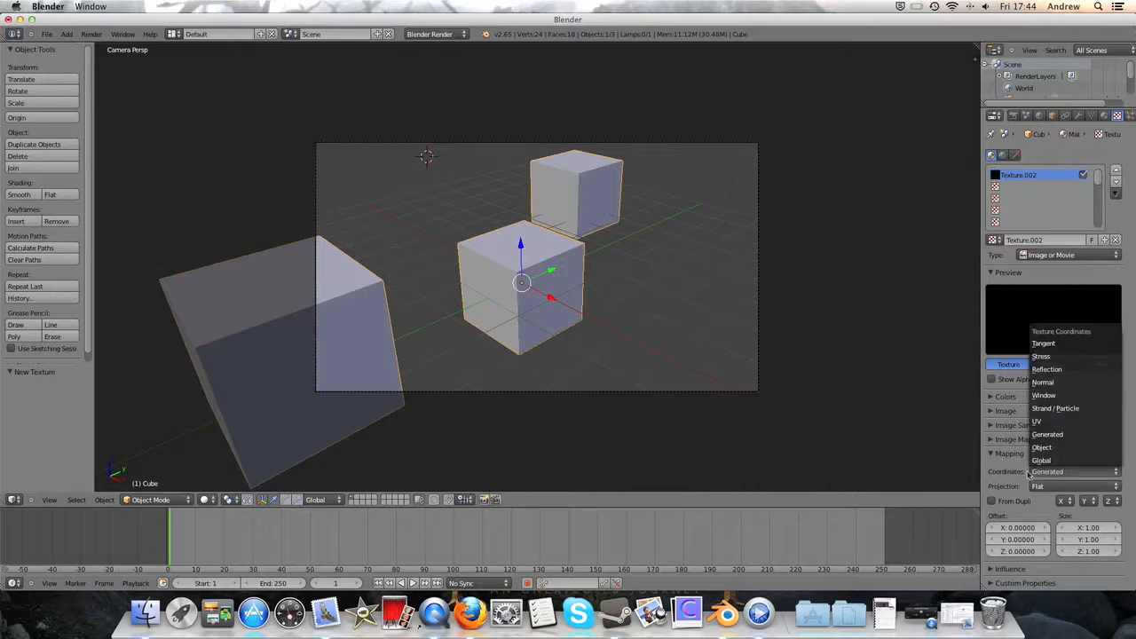
{"action": "left_click", "coordinate": [1044, 421]}
{"action": "left_click", "coordinate": [1051, 485]}
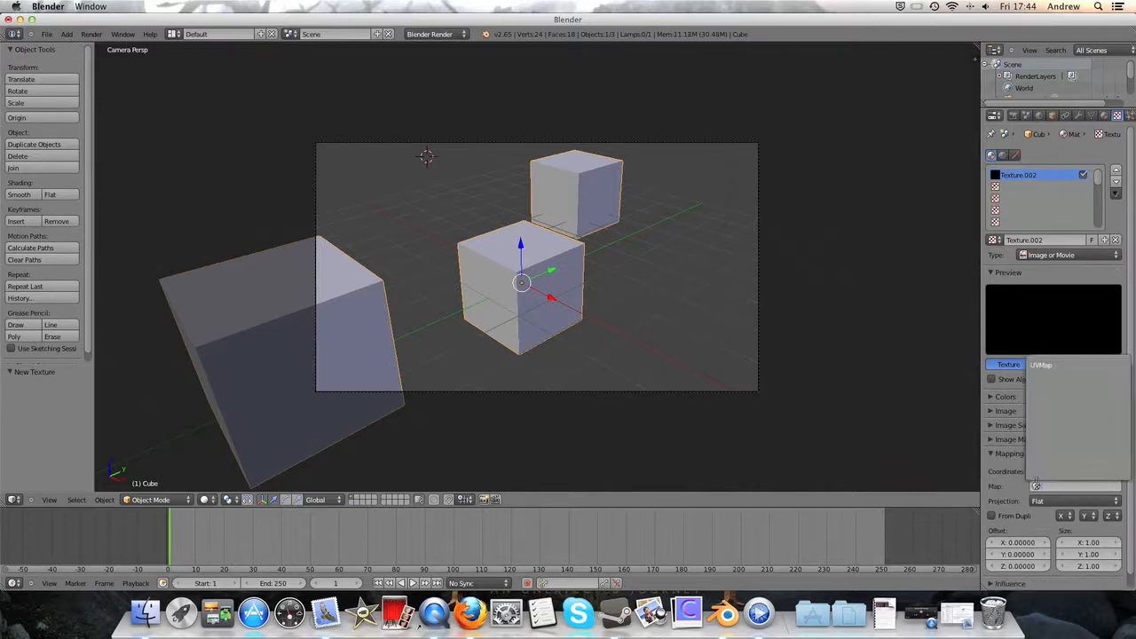
{"action": "left_click", "coordinate": [1054, 366]}
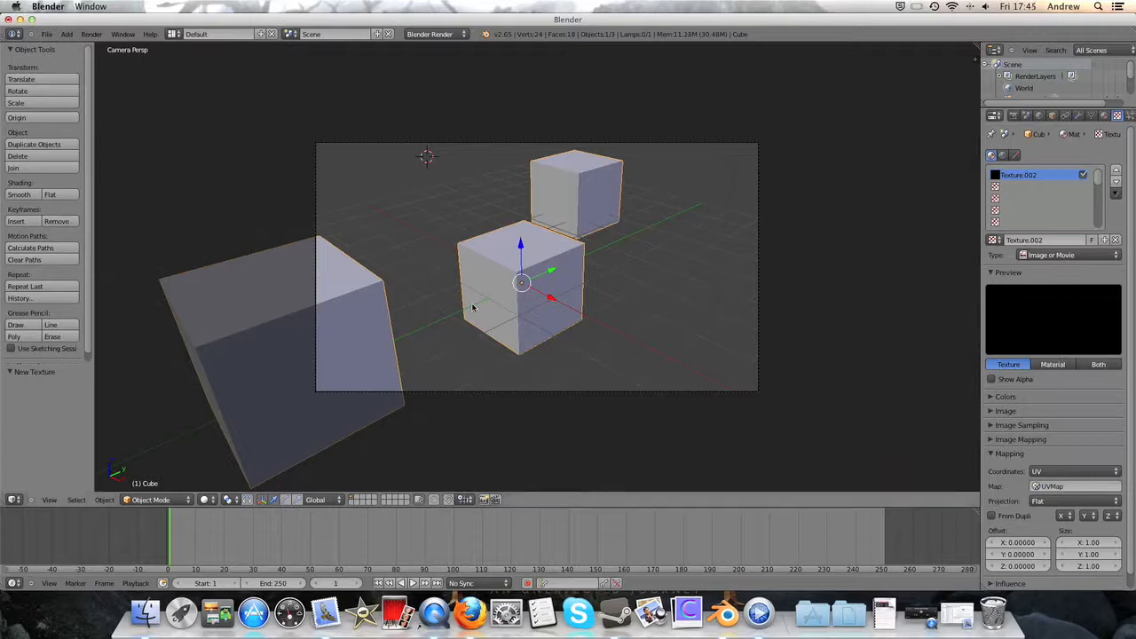
{"action": "left_click", "coordinate": [1072, 500]}
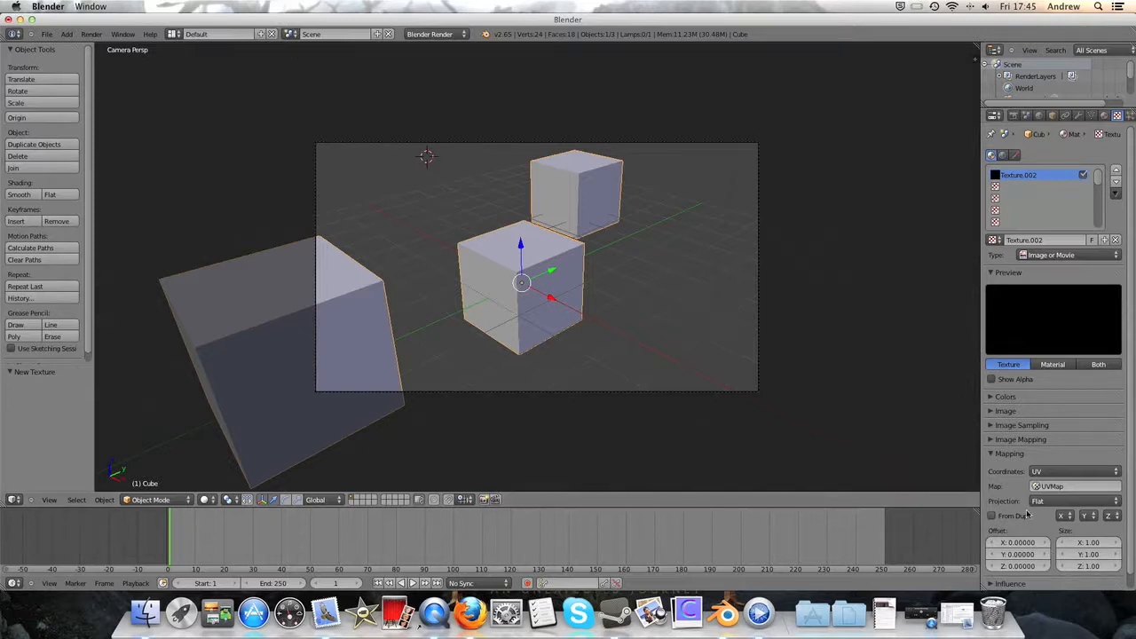
- Load Map.png from the Desktop as the texture's image
{"action": "left_click", "coordinate": [1006, 397]}
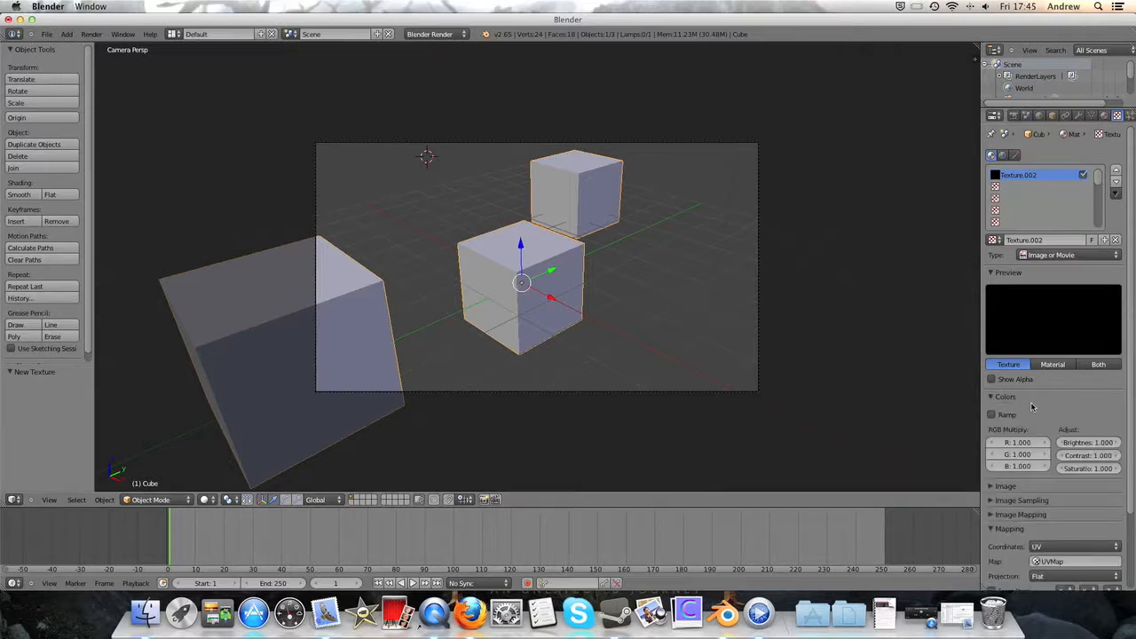
{"action": "left_click", "coordinate": [1030, 400]}
{"action": "left_click", "coordinate": [1032, 415]}
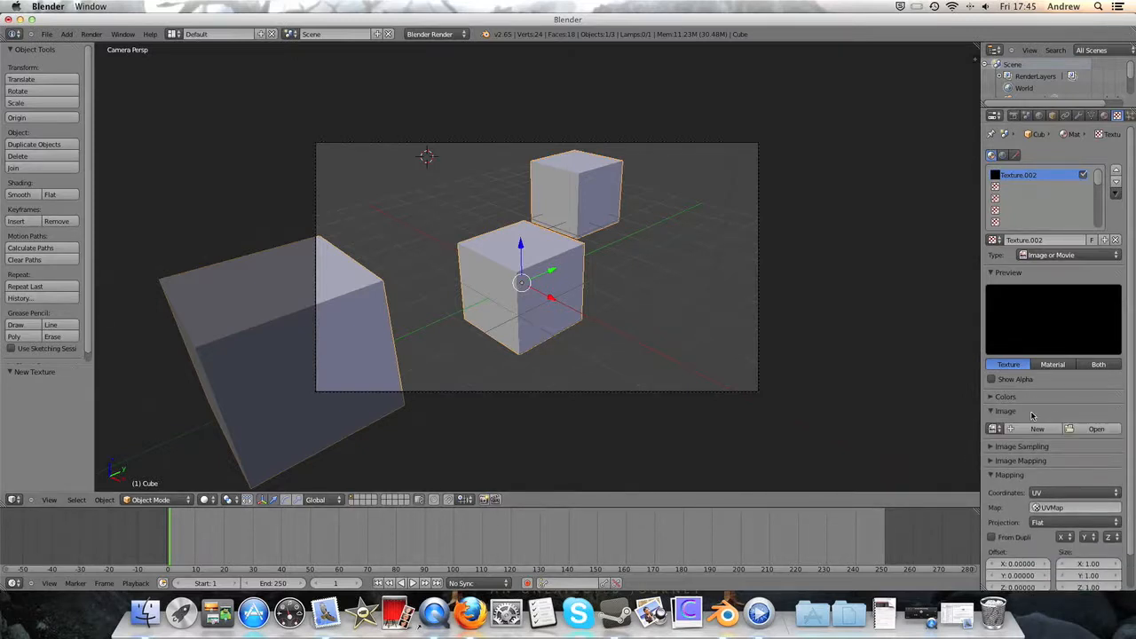
{"action": "left_click", "coordinate": [1103, 430]}
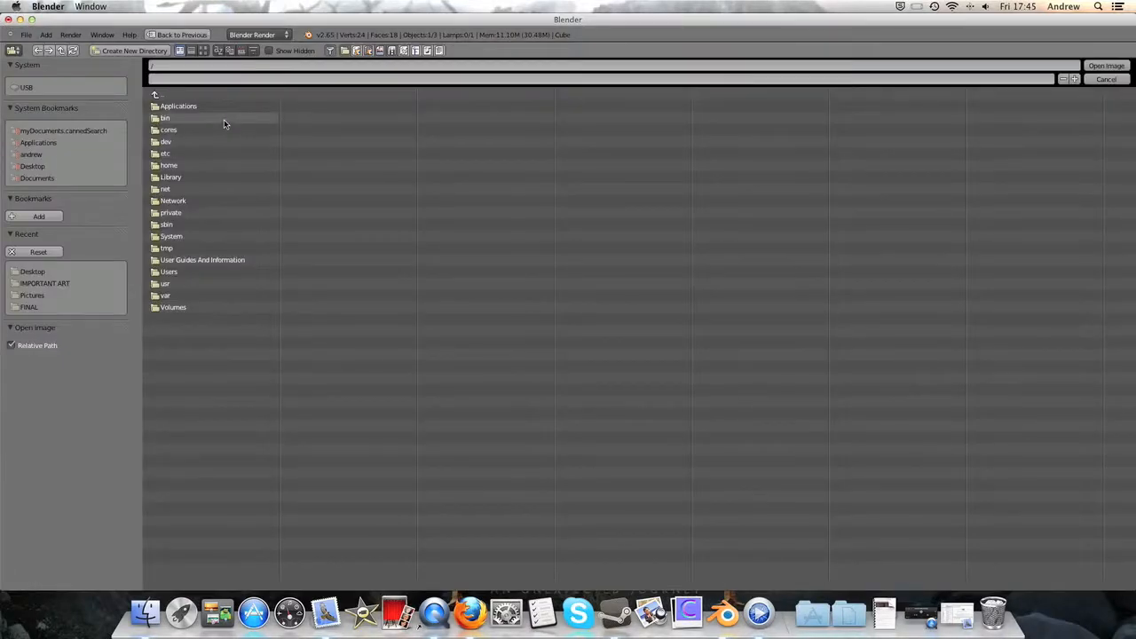
{"action": "left_click", "coordinate": [36, 155]}
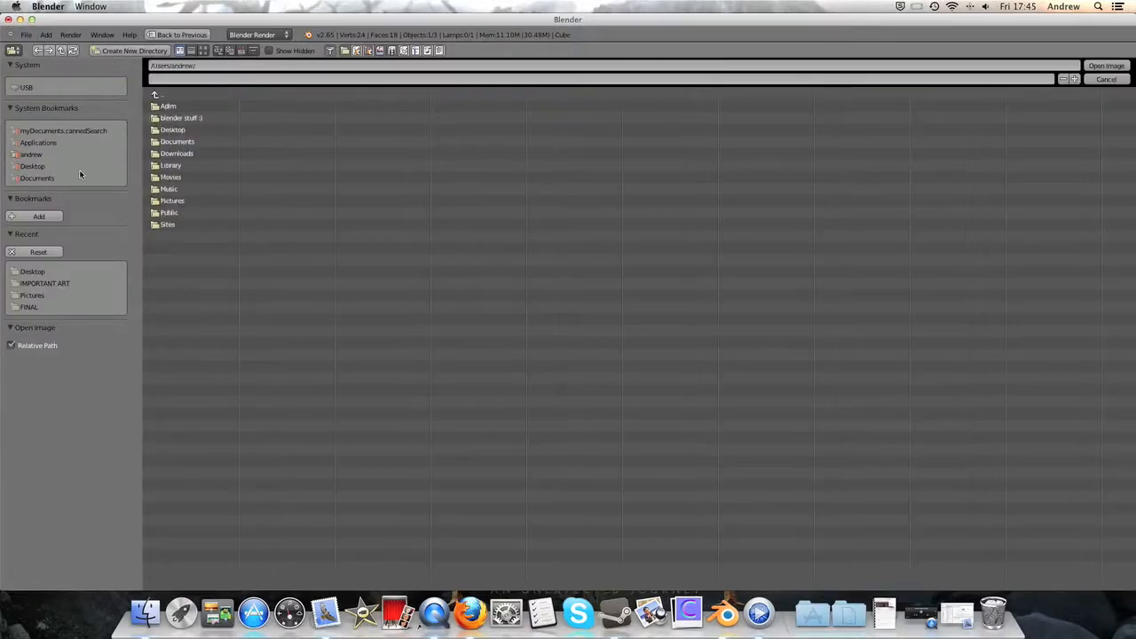
{"action": "left_click", "coordinate": [31, 167]}
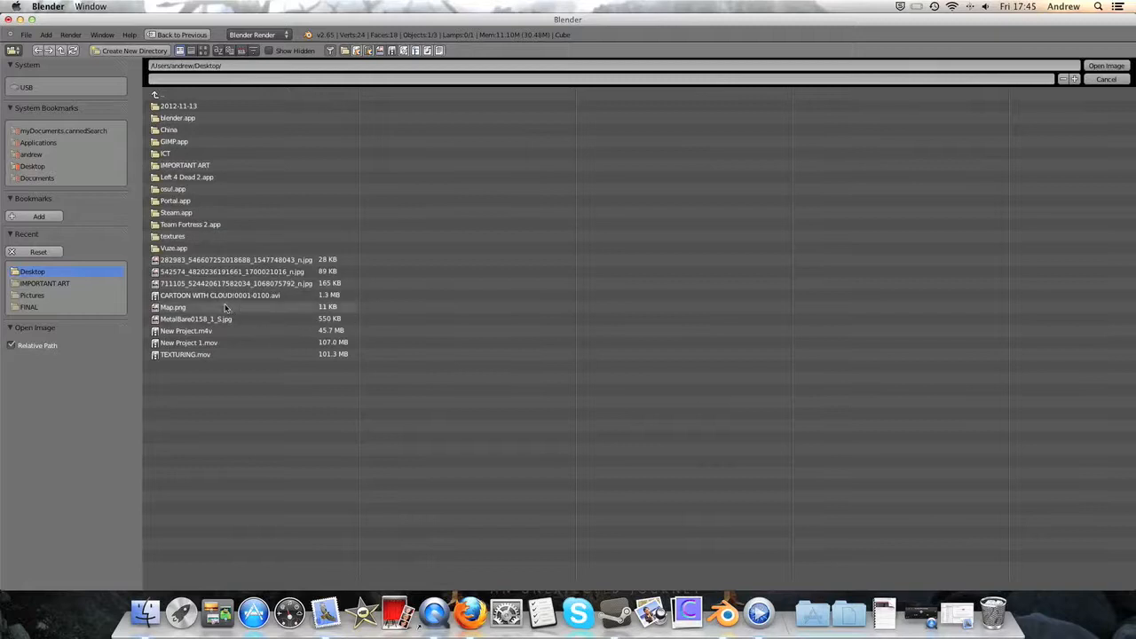
{"action": "double_click", "coordinate": [191, 307]}
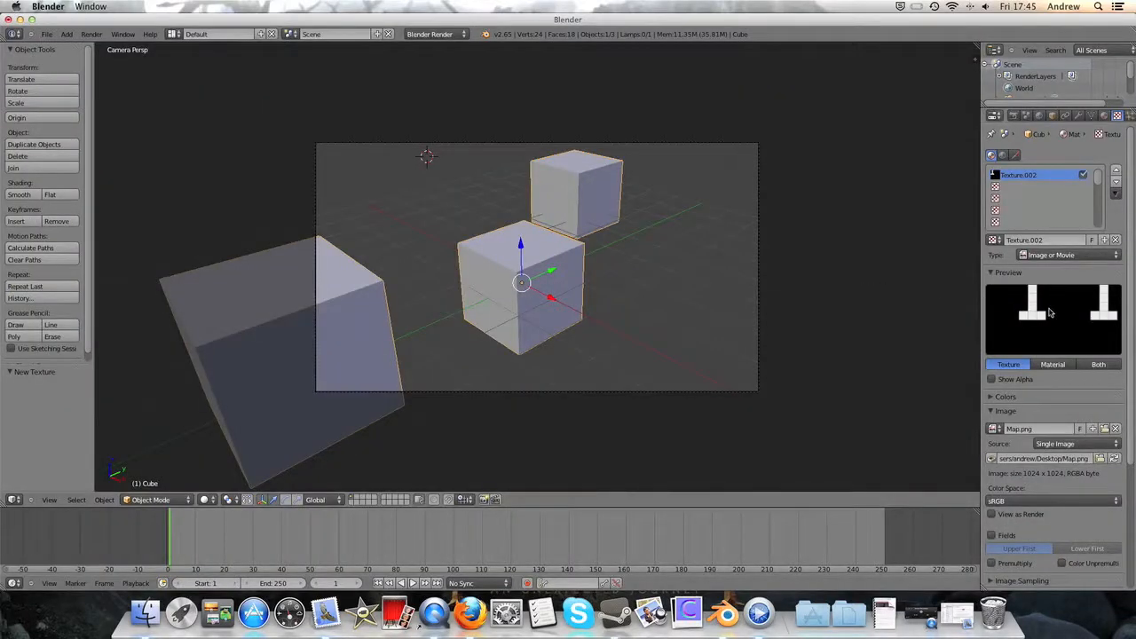
- Render the scene, examine how the map texture looks on the cubes, and close the render result
{"action": "left_click", "coordinate": [91, 34]}
{"action": "left_click", "coordinate": [102, 45]}
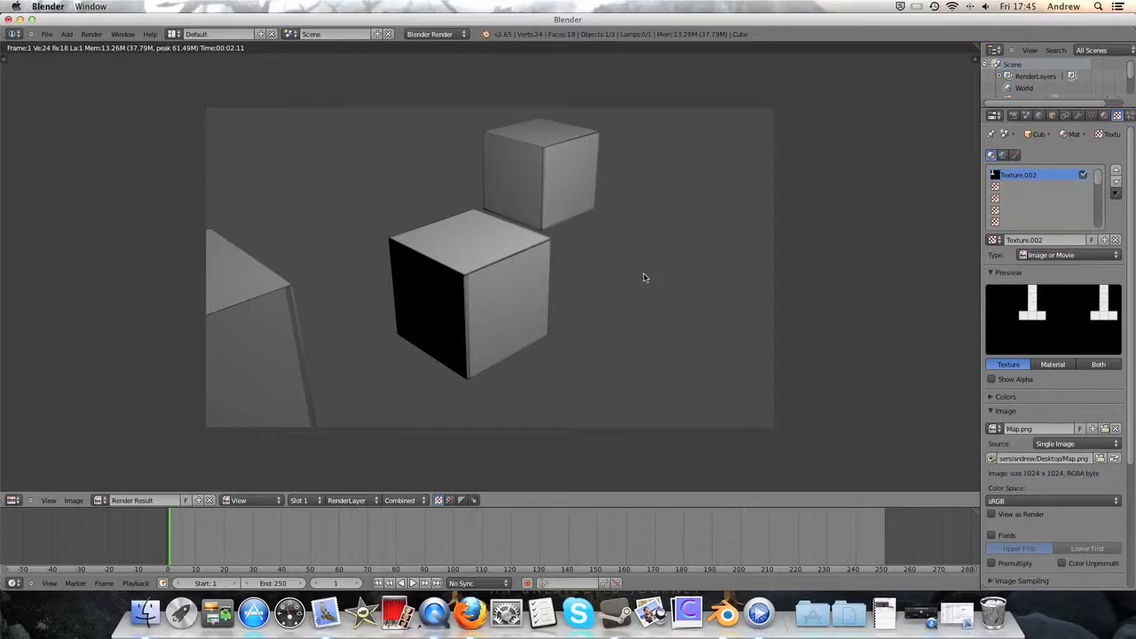
{"action": "scroll", "coordinate": [556, 246], "scroll_direction": "down", "scroll_amount": 3}
{"action": "scroll", "coordinate": [559, 250], "scroll_direction": "up", "scroll_amount": 3}
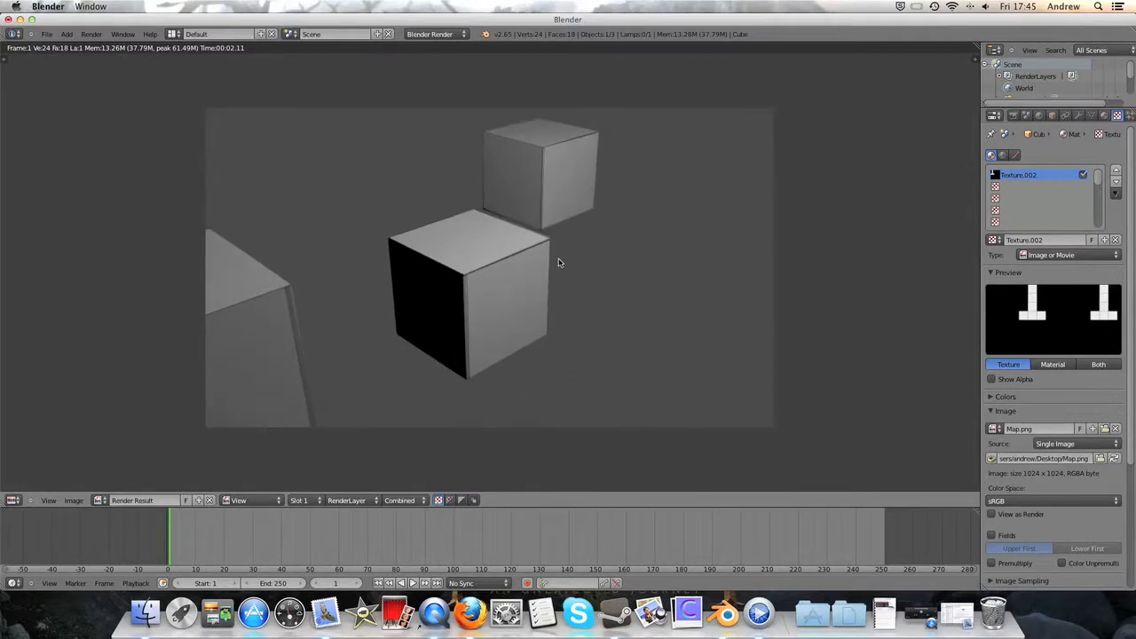
{"action": "key", "text": "Escape"}
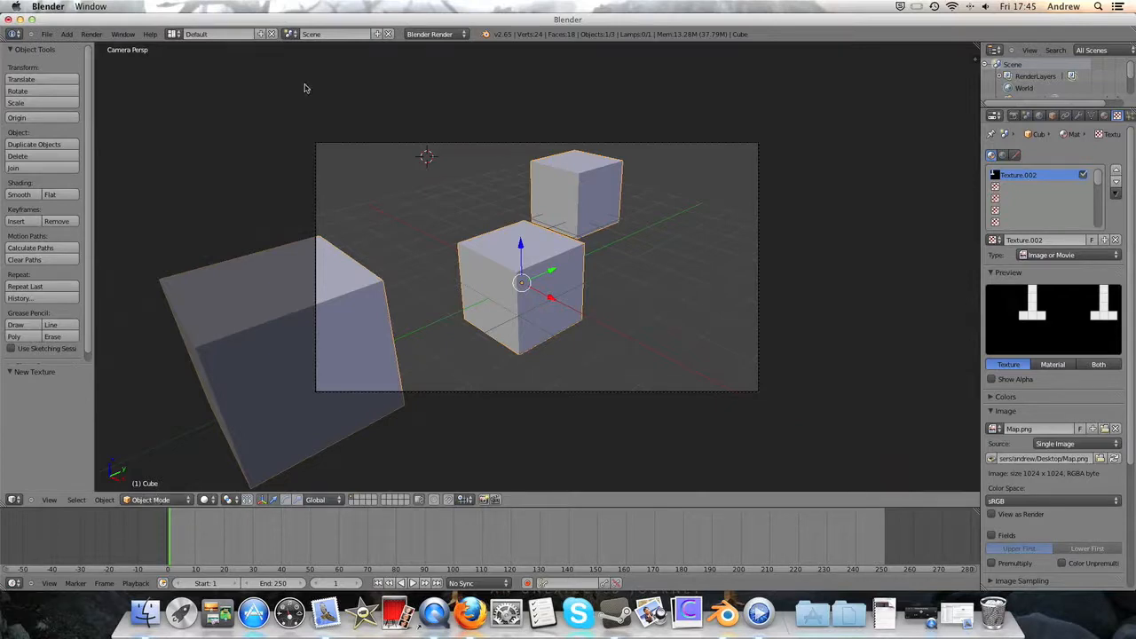
- Switch to the UV Editing screen layout and put the cubes in Edit Mode
{"action": "left_click", "coordinate": [174, 34]}
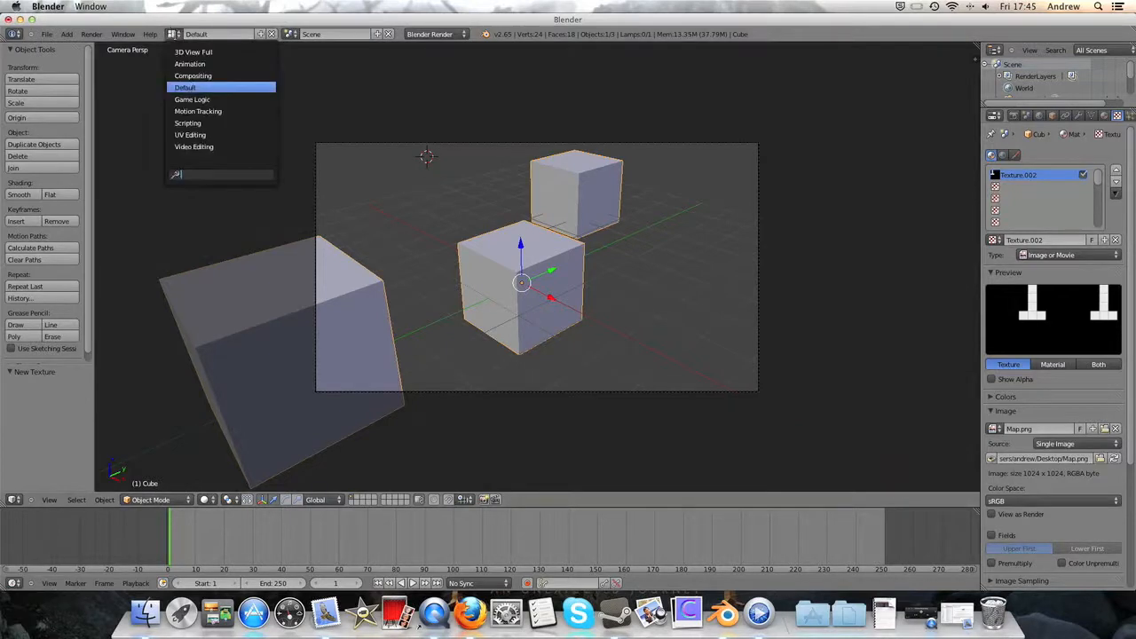
{"action": "left_click", "coordinate": [201, 134]}
{"action": "middle_click_drag", "start_coordinate": [817, 280], "coordinate": [716, 512]}
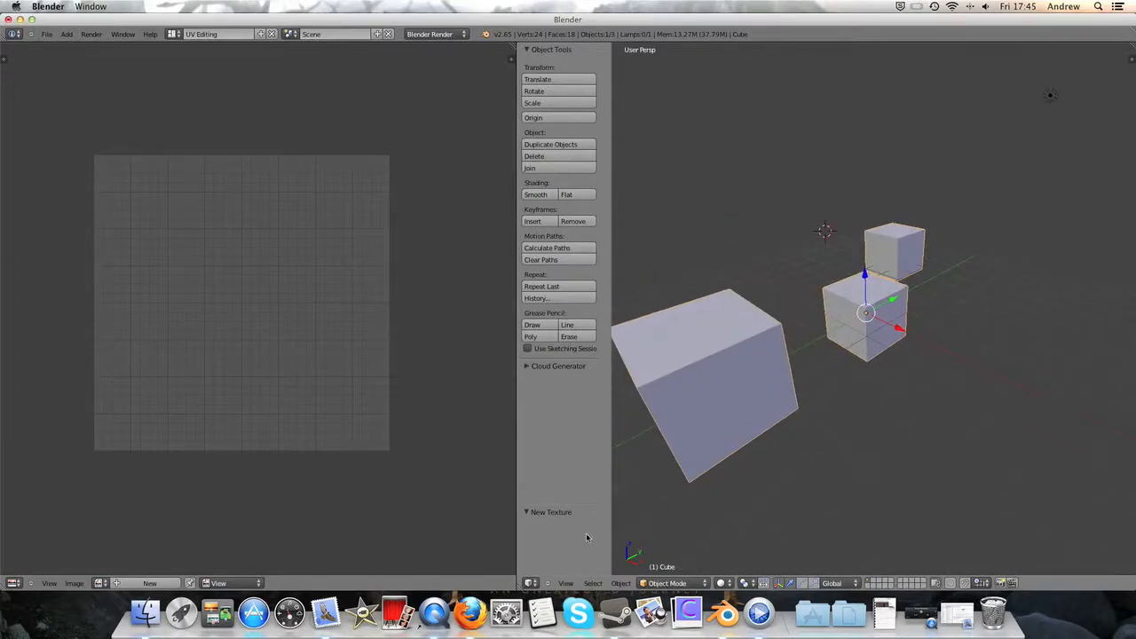
{"action": "scroll", "coordinate": [224, 373], "scroll_direction": "down", "scroll_amount": 2}
{"action": "left_click", "coordinate": [690, 583]}
{"action": "left_click", "coordinate": [672, 555]}
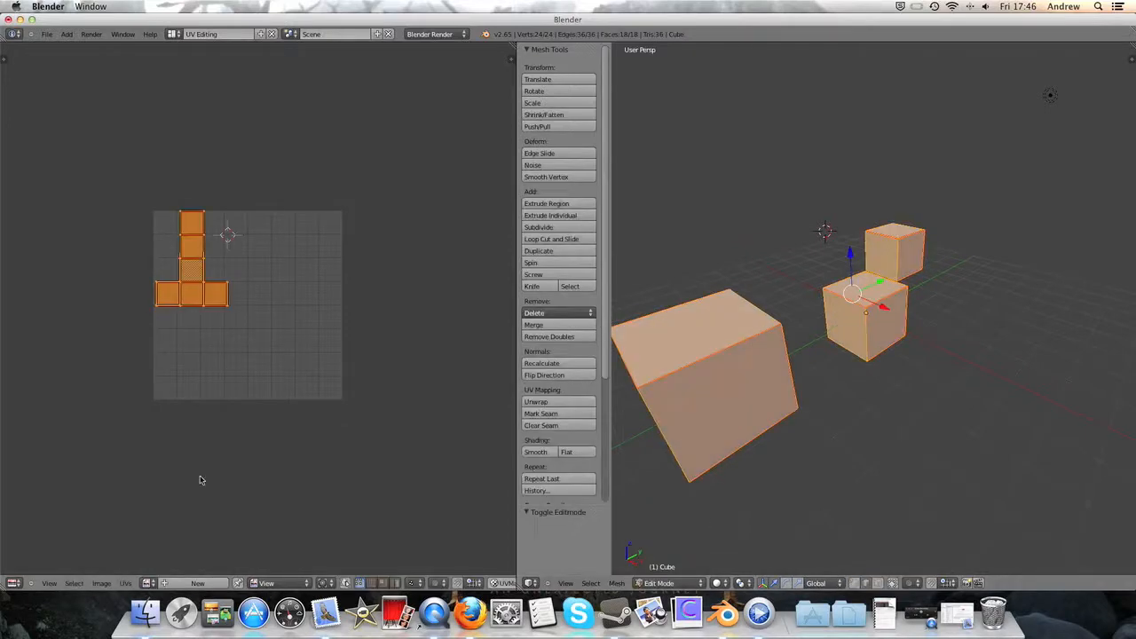
- Create a new 1024 × 1024 image named Paint with the UV Grid generated type for the UV layout
{"action": "left_click", "coordinate": [187, 583]}
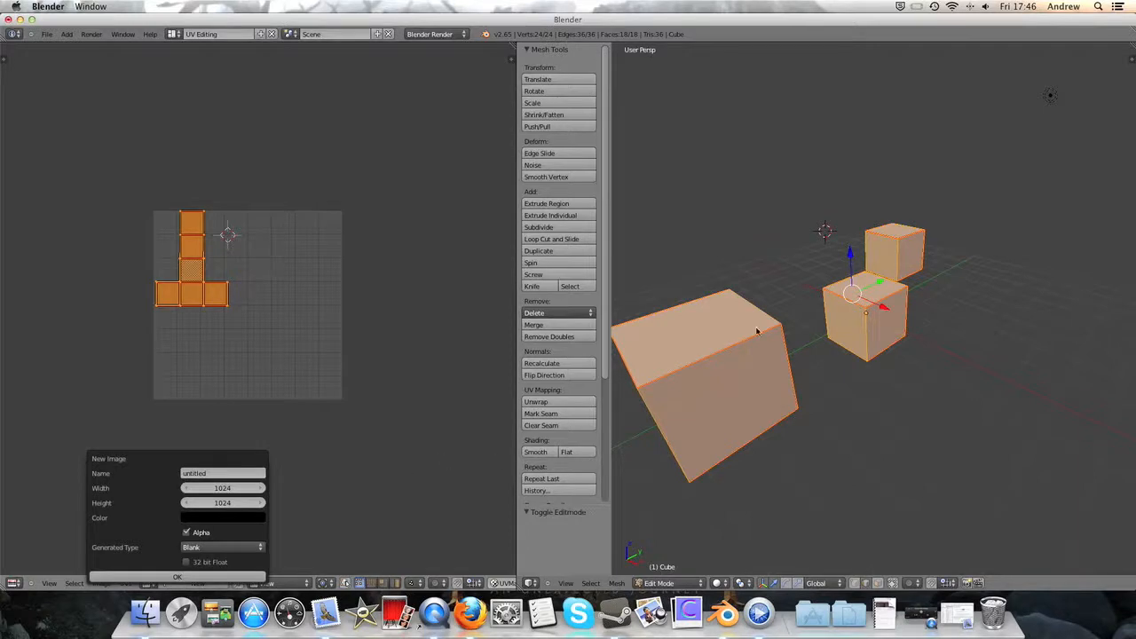
{"action": "left_click", "coordinate": [213, 473]}
{"action": "type", "text": "te"}
{"action": "key", "text": "Return"}
{"action": "left_click", "coordinate": [215, 548]}
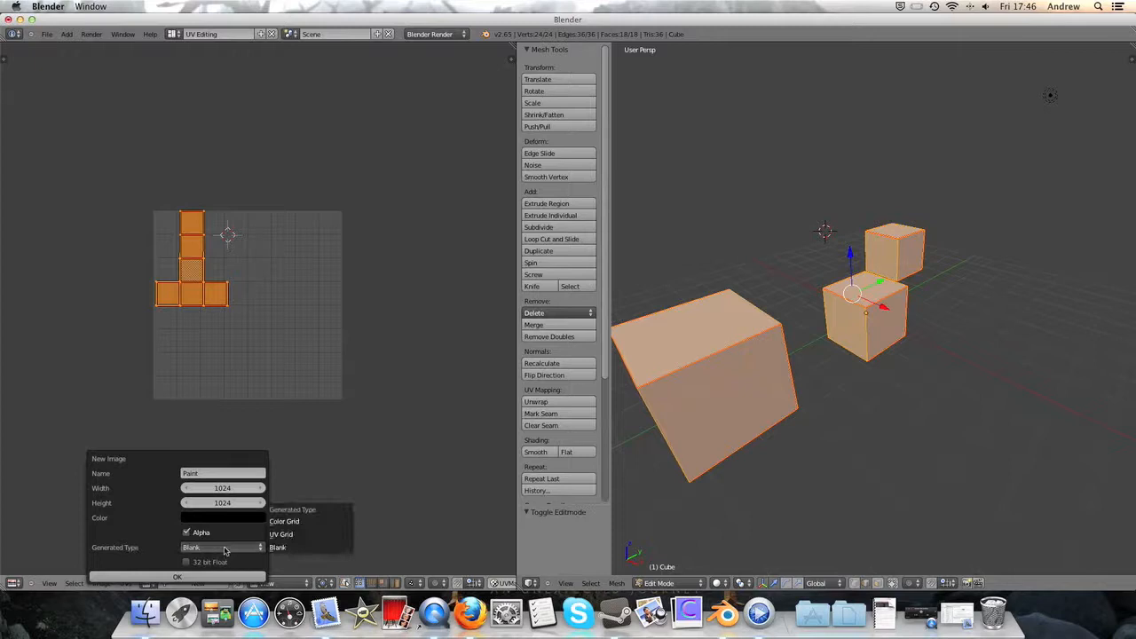
{"action": "left_click", "coordinate": [290, 536]}
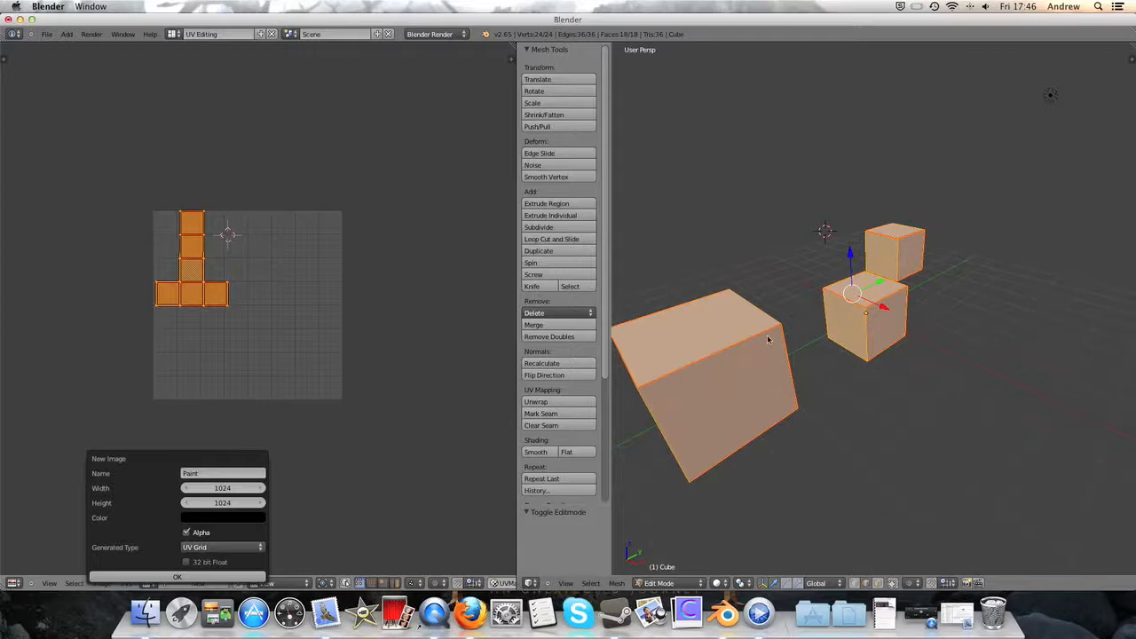
{"action": "left_click", "coordinate": [149, 576]}
{"action": "scroll", "coordinate": [206, 411], "scroll_direction": "down", "scroll_amount": 3}
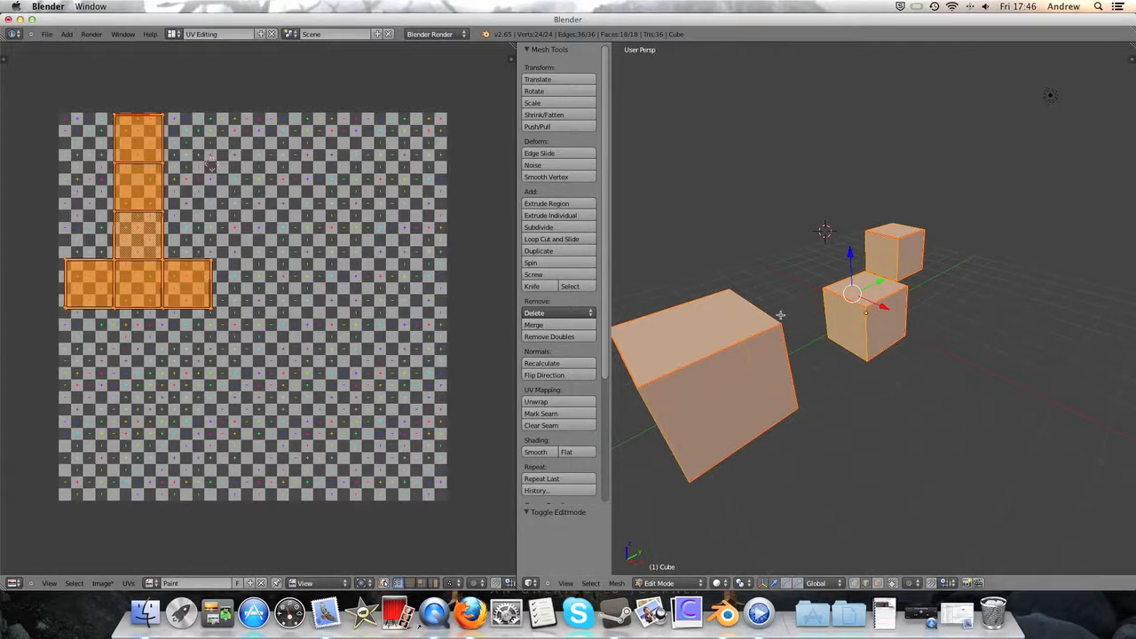
- Switch the cubes to Texture Paint mode and examine the checker grid on them from several angles
{"action": "scroll", "coordinate": [766, 320], "scroll_direction": "down", "scroll_amount": 3}
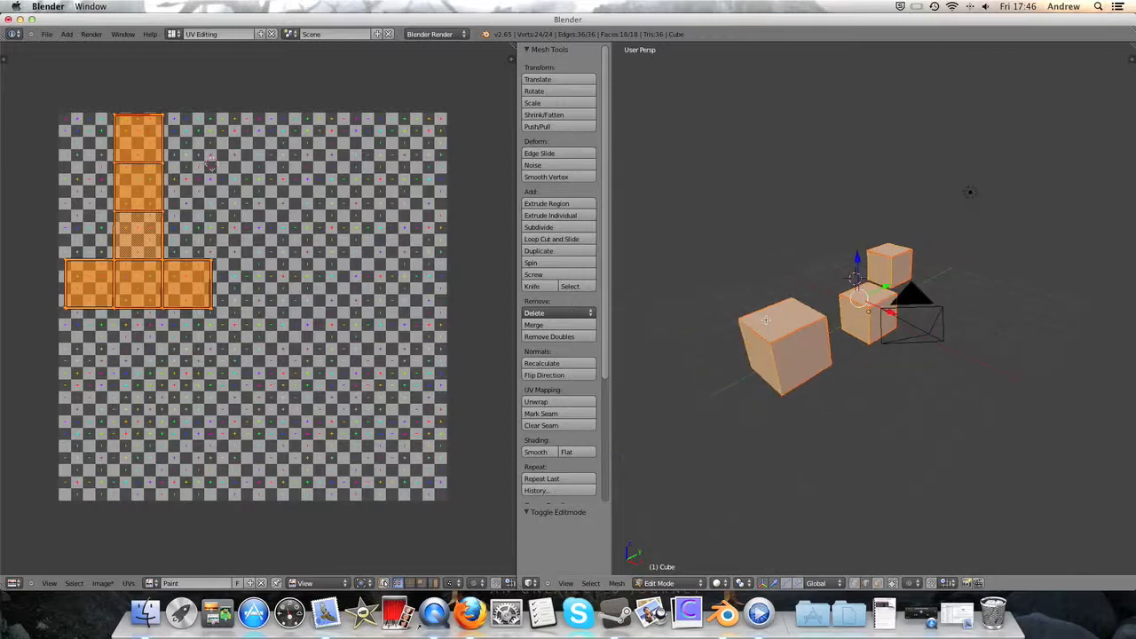
{"action": "scroll", "coordinate": [744, 414], "scroll_direction": "up", "scroll_amount": 2}
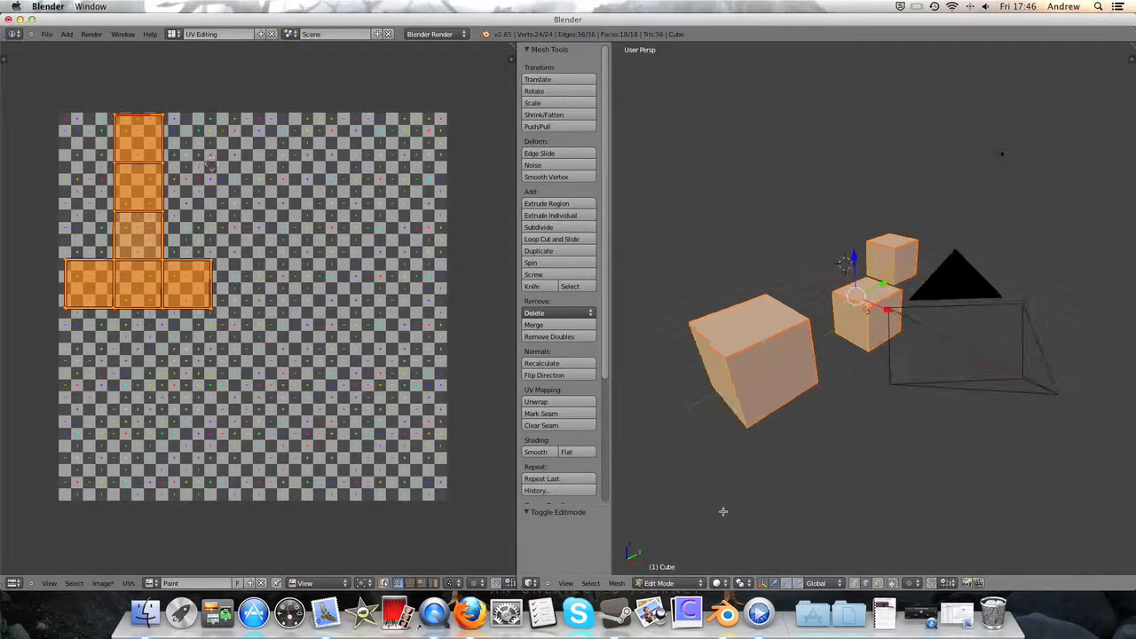
{"action": "left_click", "coordinate": [657, 582]}
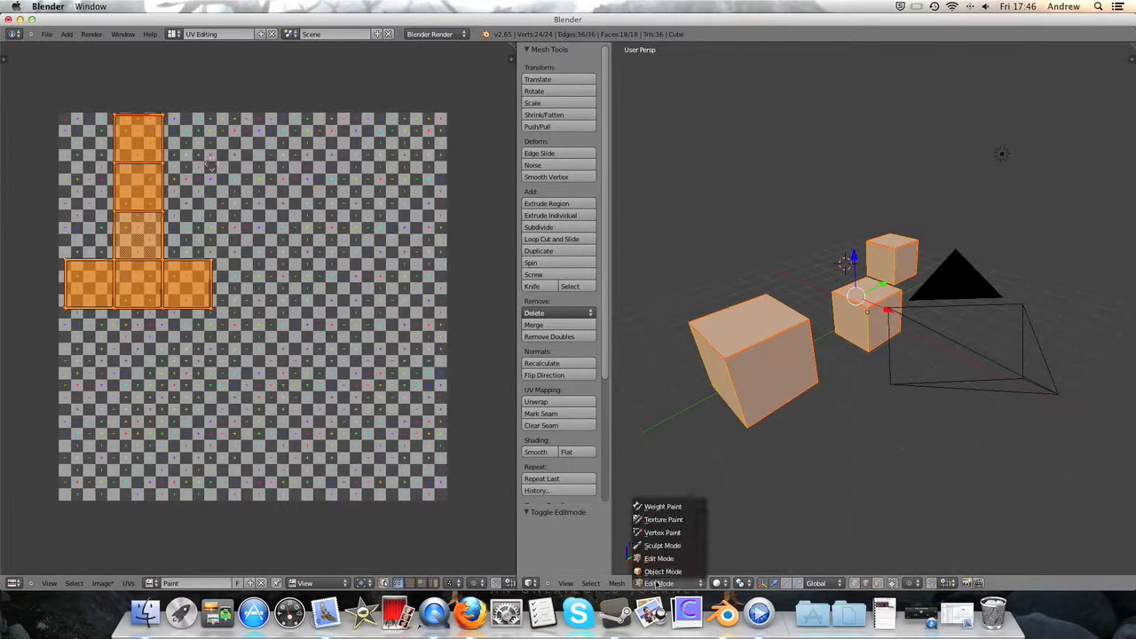
{"action": "left_click", "coordinate": [666, 520]}
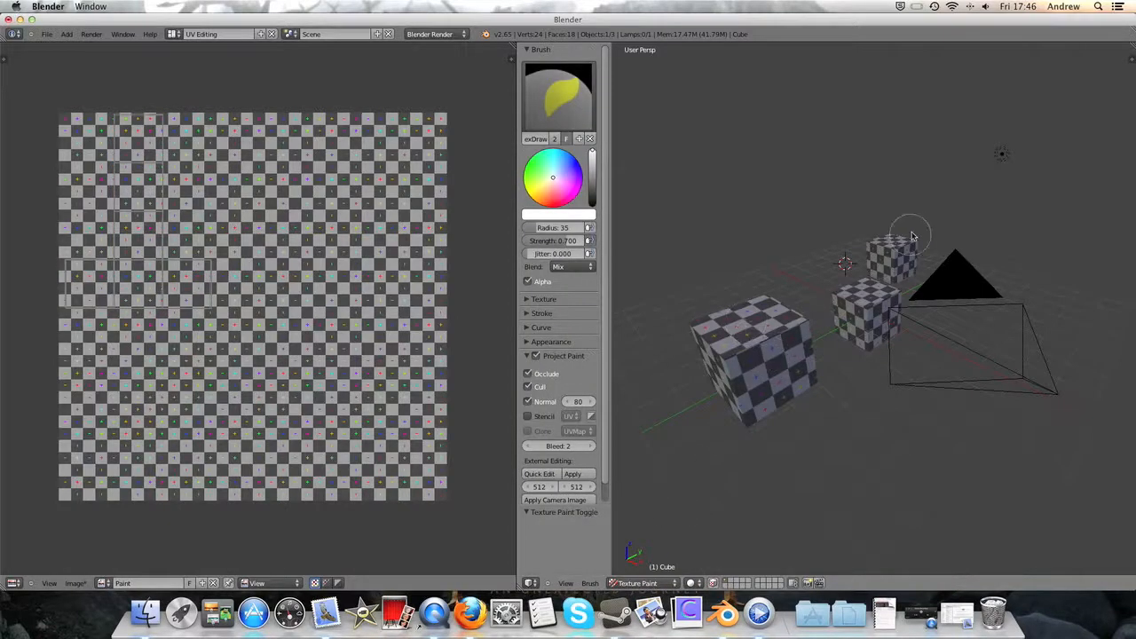
{"action": "mouse_move", "coordinate": [905, 302]}
{"action": "middle_mouse_down"}
{"action": "mouse_move", "coordinate": [918, 363]}
{"action": "mouse_move", "coordinate": [964, 319]}
{"action": "mouse_move", "coordinate": [921, 324]}
{"action": "mouse_move", "coordinate": [908, 312]}
{"action": "mouse_move", "coordinate": [920, 355]}
{"action": "middle_mouse_up"}
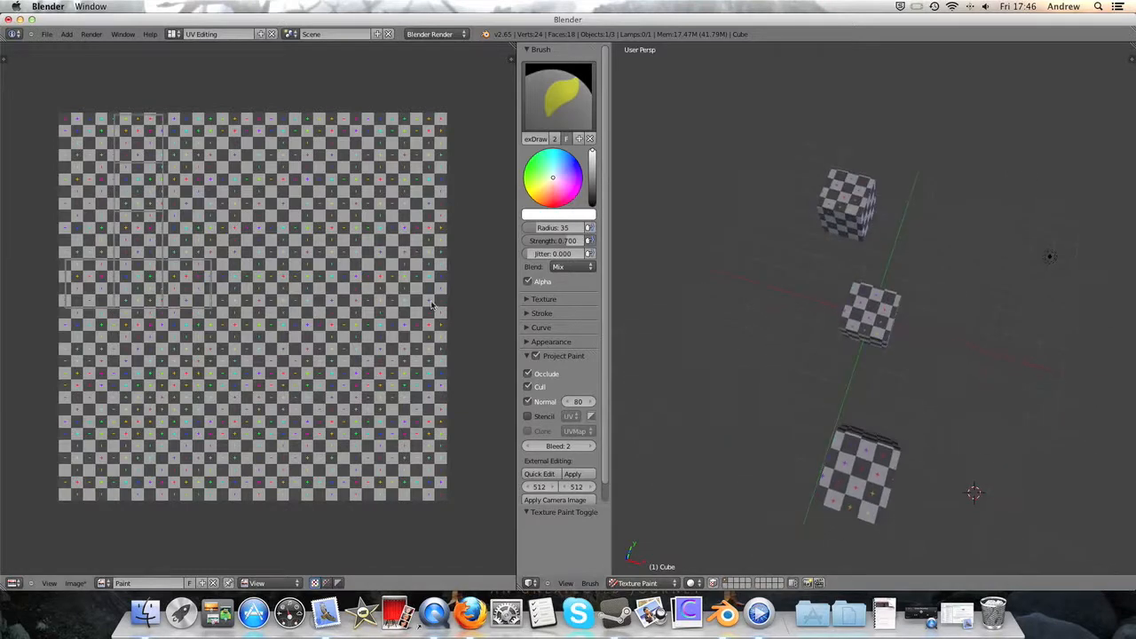
- Return the cubes to Edit Mode and set the viewport shading to Texture
{"action": "left_click", "coordinate": [646, 579]}
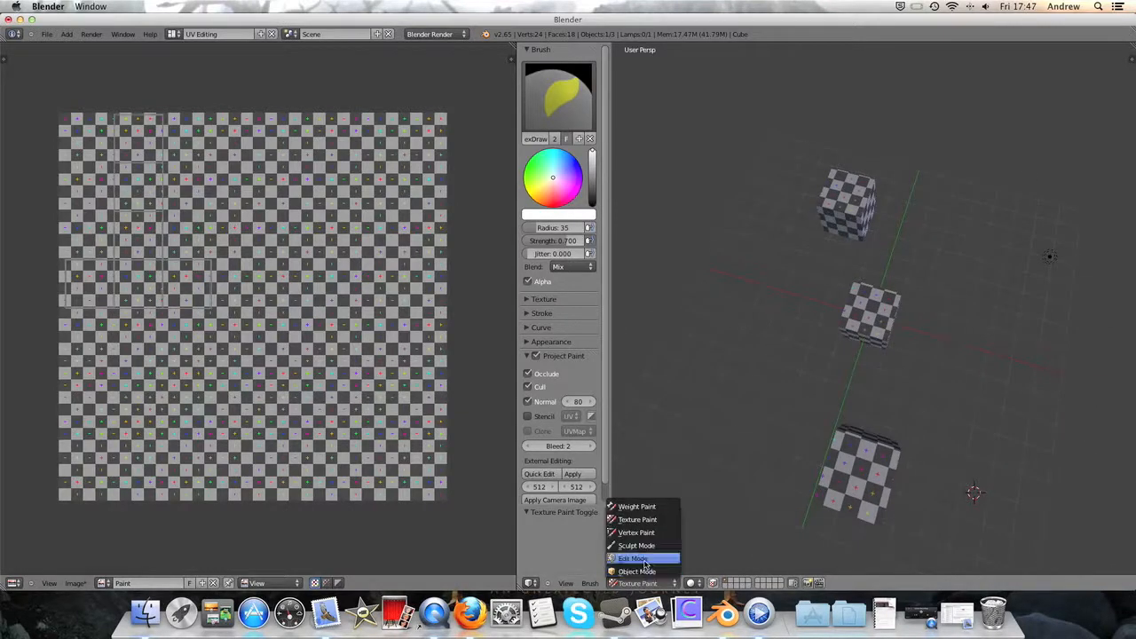
{"action": "left_click", "coordinate": [635, 521]}
{"action": "left_click", "coordinate": [716, 583]}
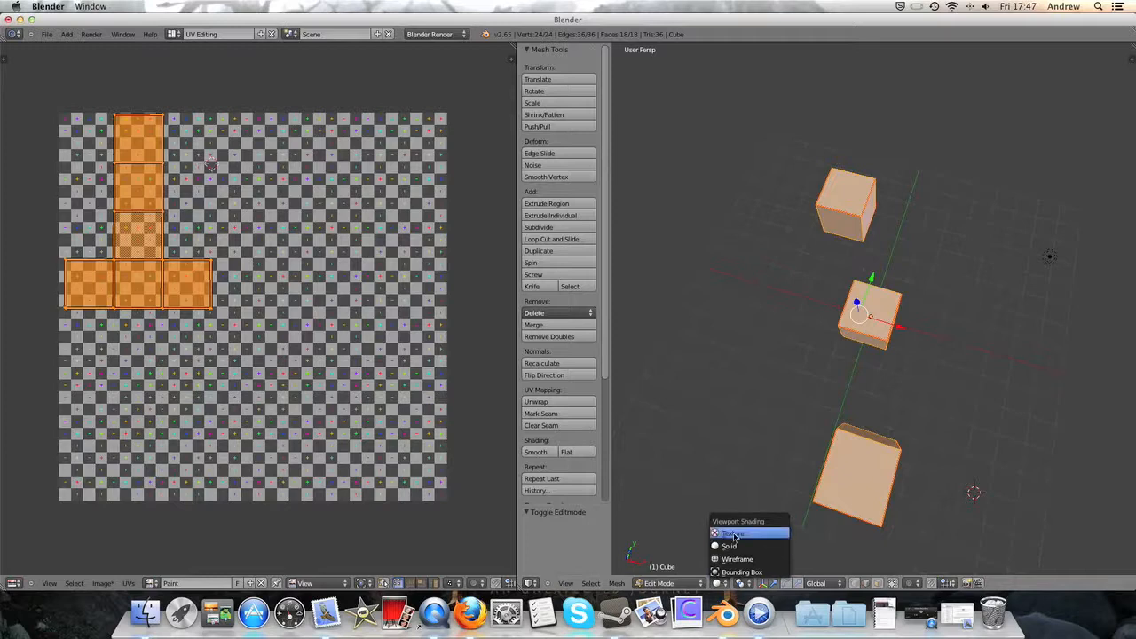
{"action": "left_click", "coordinate": [741, 531]}
{"action": "mouse_move", "coordinate": [751, 497]}
{"action": "middle_mouse_down"}
{"action": "mouse_move", "coordinate": [785, 438]}
{"action": "mouse_move", "coordinate": [825, 455]}
{"action": "middle_mouse_up"}
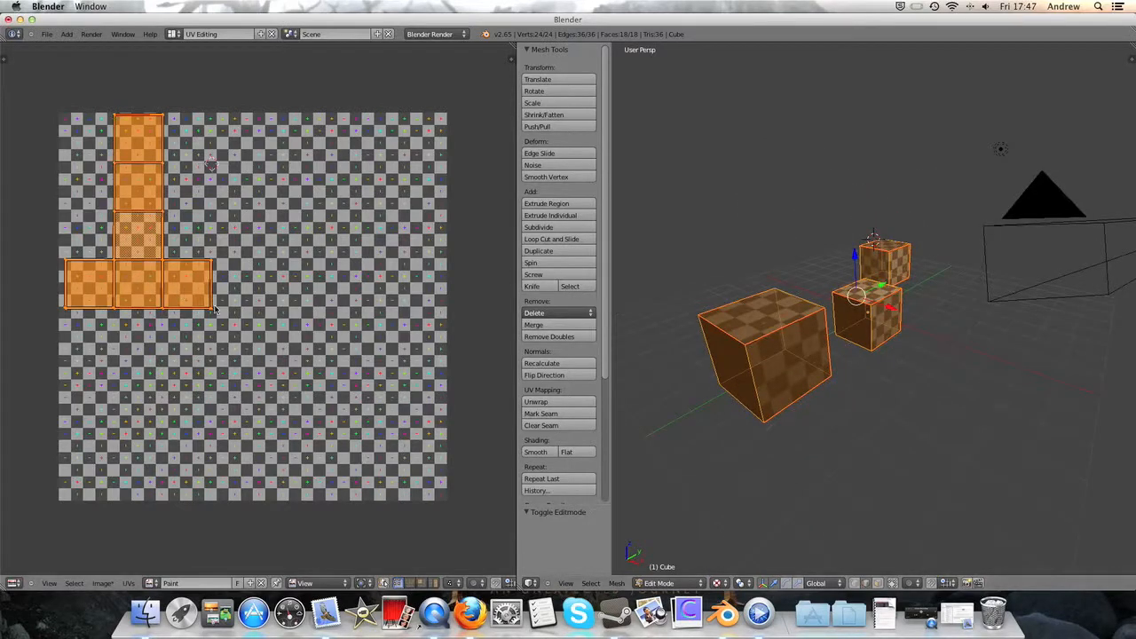
{"action": "left_click", "coordinate": [212, 308]}
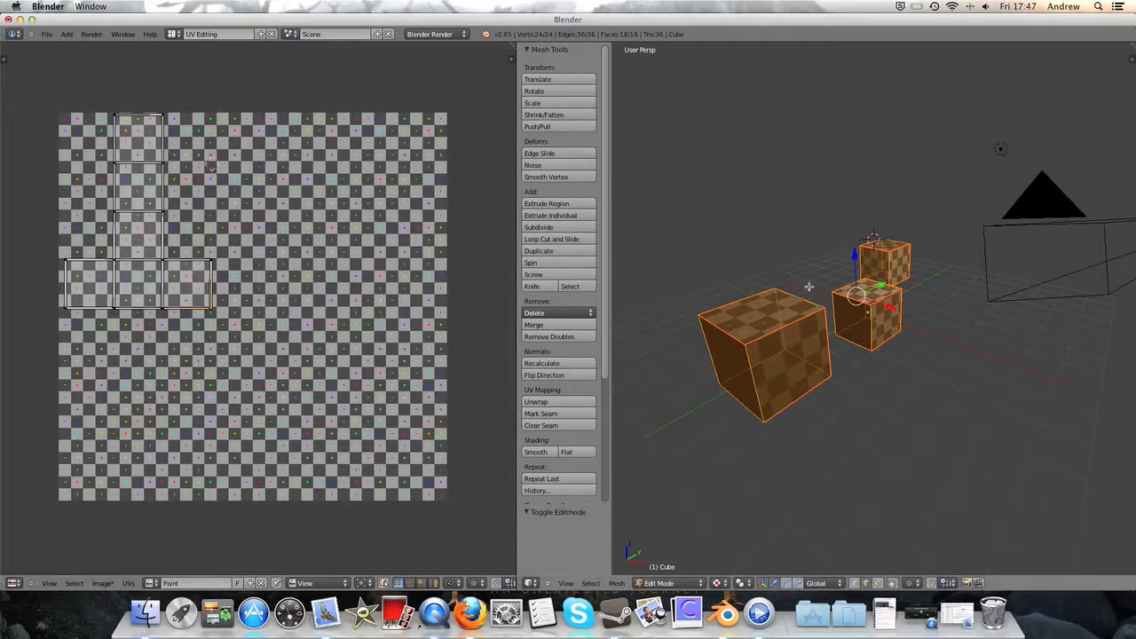
{"action": "middle_click_drag", "start_coordinate": [809, 285], "coordinate": [837, 376]}
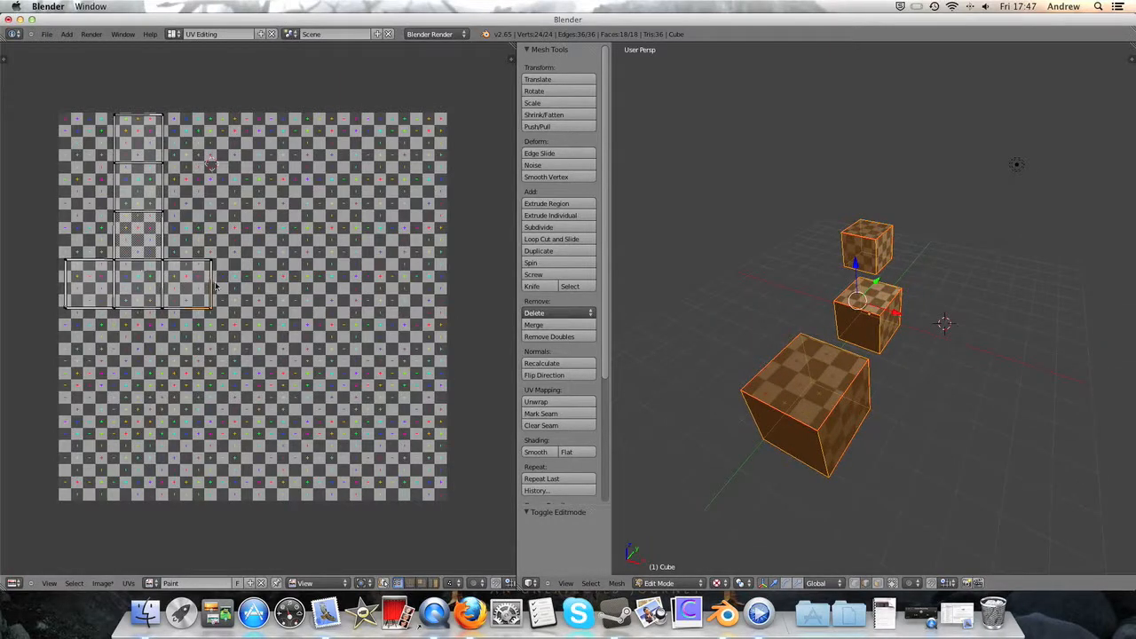
{"action": "key", "text": "g"}
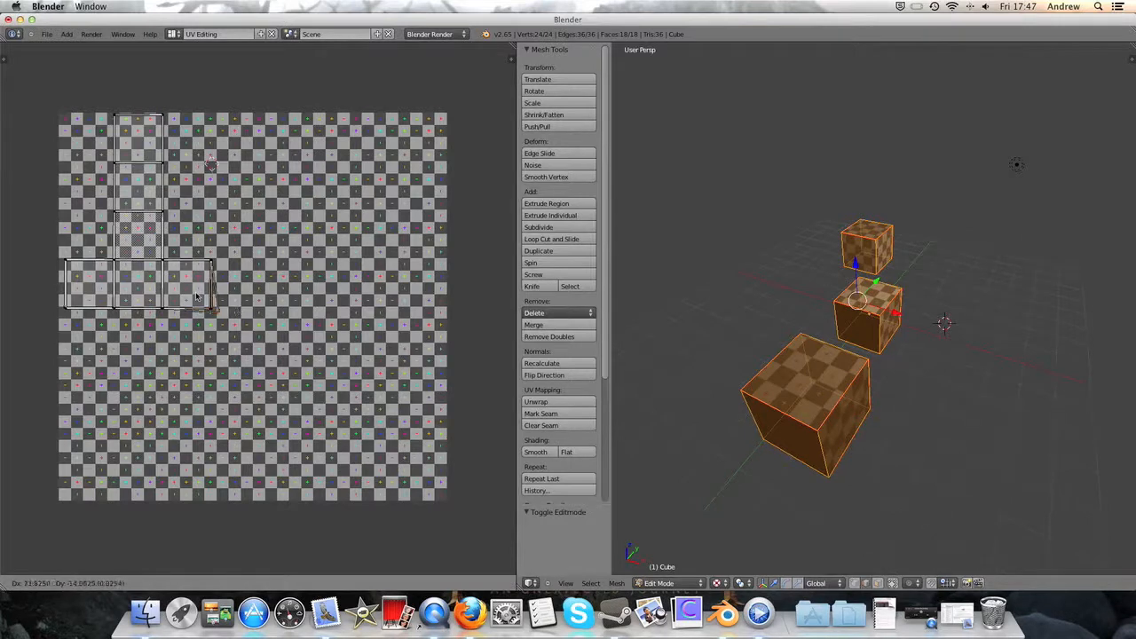
{"action": "right_click", "coordinate": [311, 335]}
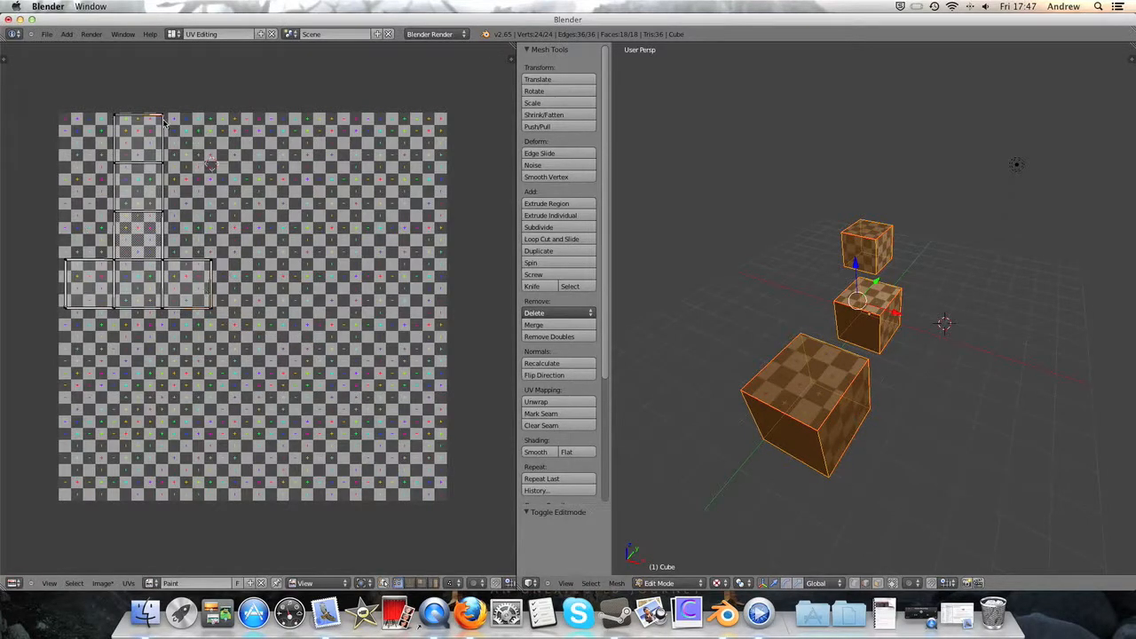
- Try moving the upper-right UV vertex of the layout outward, inspect the distortion on the cubes, and undo the move
{"action": "key", "text": "g"}
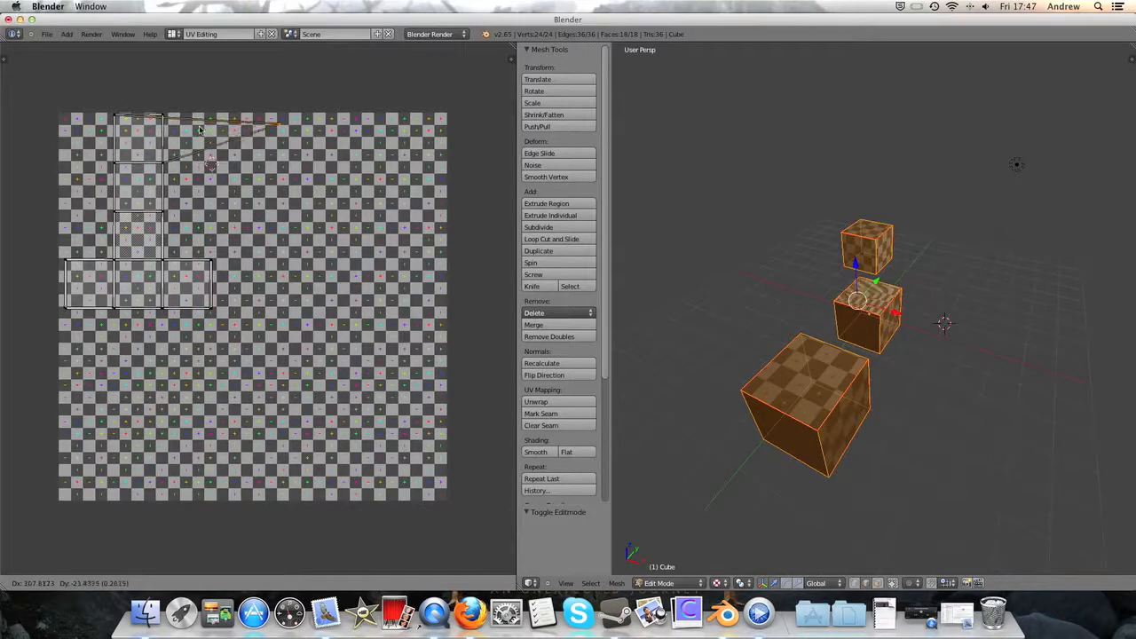
{"action": "left_click", "coordinate": [285, 124]}
{"action": "scroll", "coordinate": [782, 325], "scroll_direction": "up", "scroll_amount": 8}
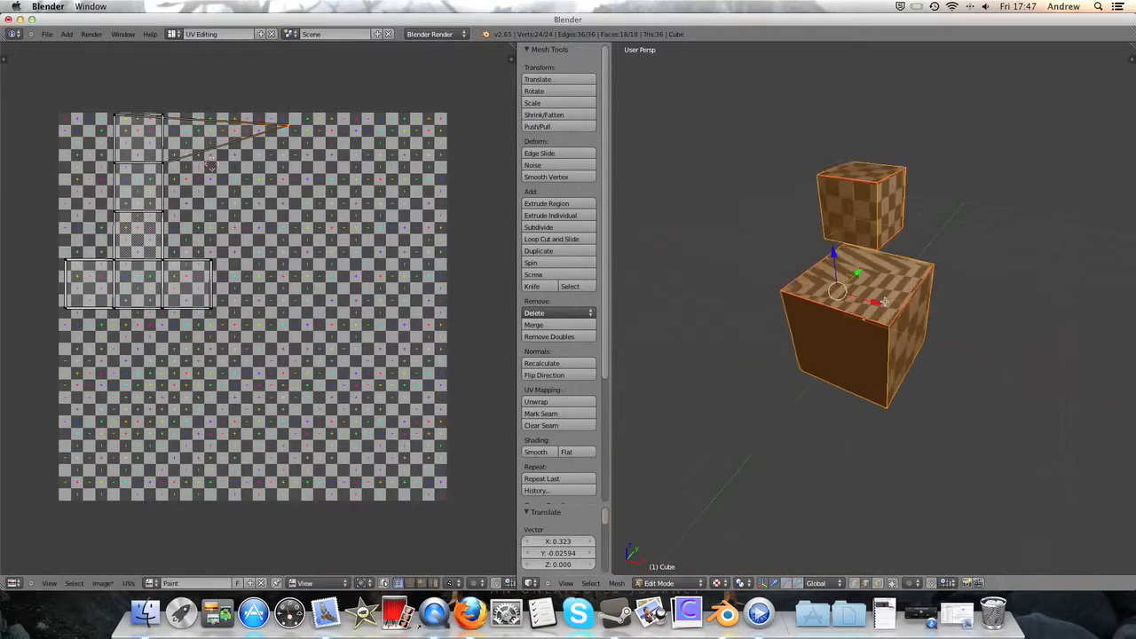
{"action": "middle_click_drag", "start_coordinate": [887, 387], "coordinate": [875, 297]}
{"action": "scroll", "coordinate": [746, 249], "scroll_direction": "down", "scroll_amount": 4}
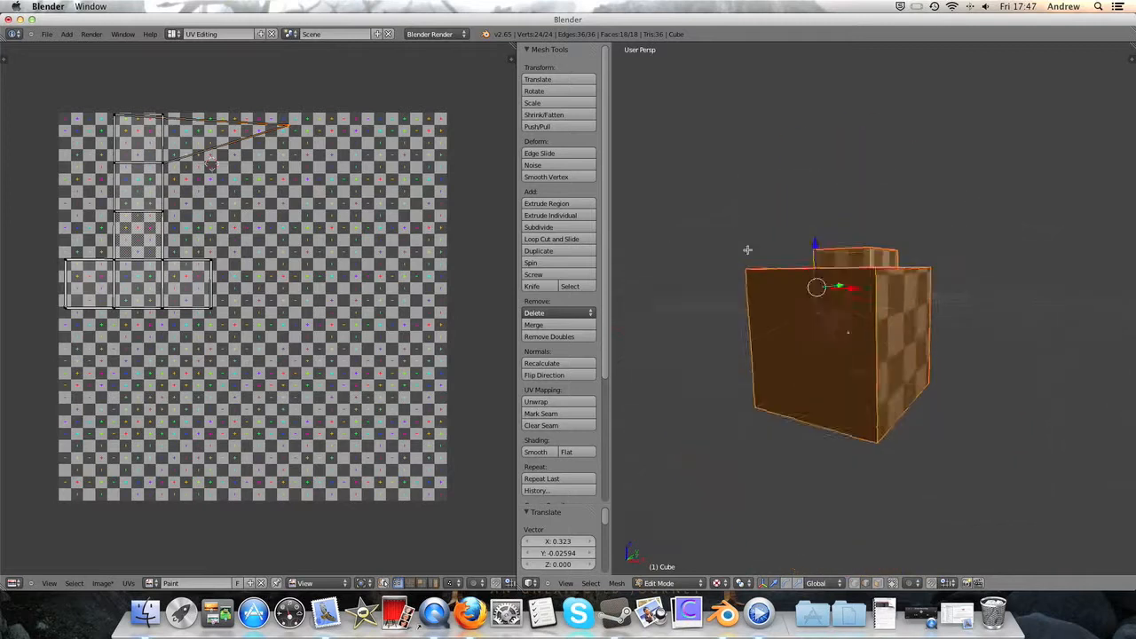
{"action": "middle_click_drag", "start_coordinate": [859, 257], "coordinate": [859, 319]}
{"action": "scroll", "coordinate": [860, 320], "scroll_direction": "up", "scroll_amount": 4}
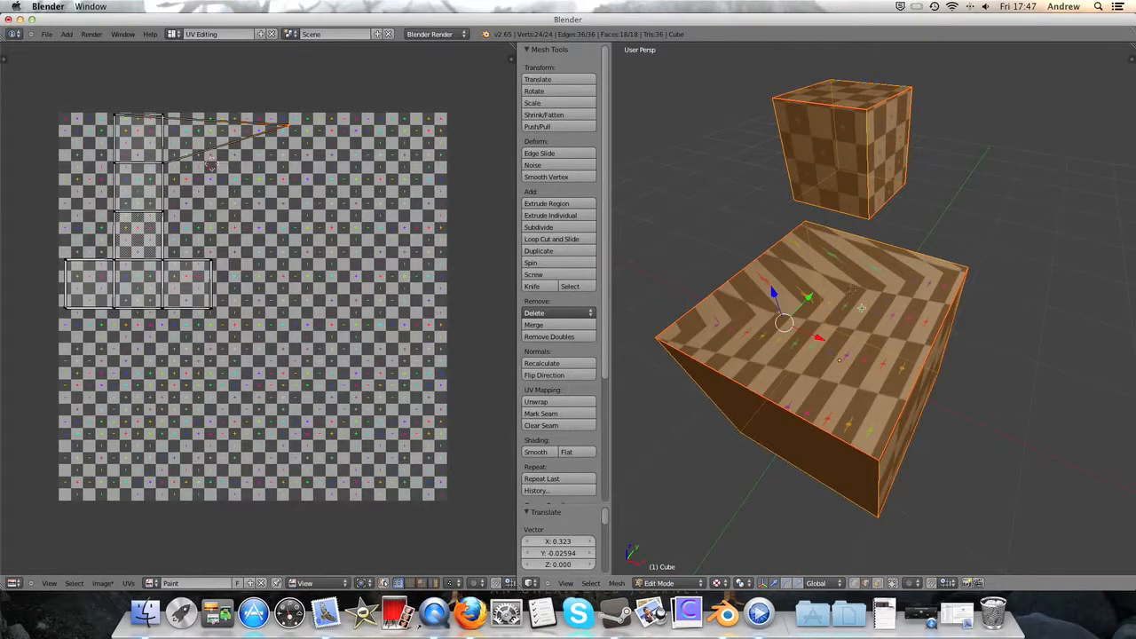
{"action": "middle_click_drag", "start_coordinate": [873, 314], "coordinate": [931, 329]}
{"action": "key", "text": "super+z"}
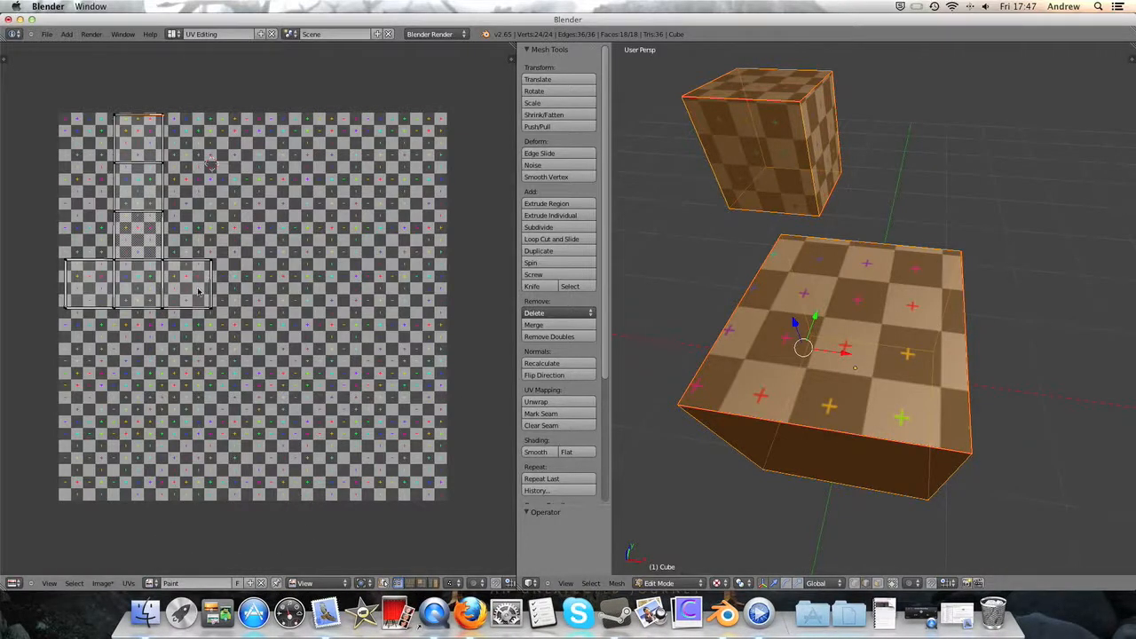
{"action": "left_click", "coordinate": [128, 583]}
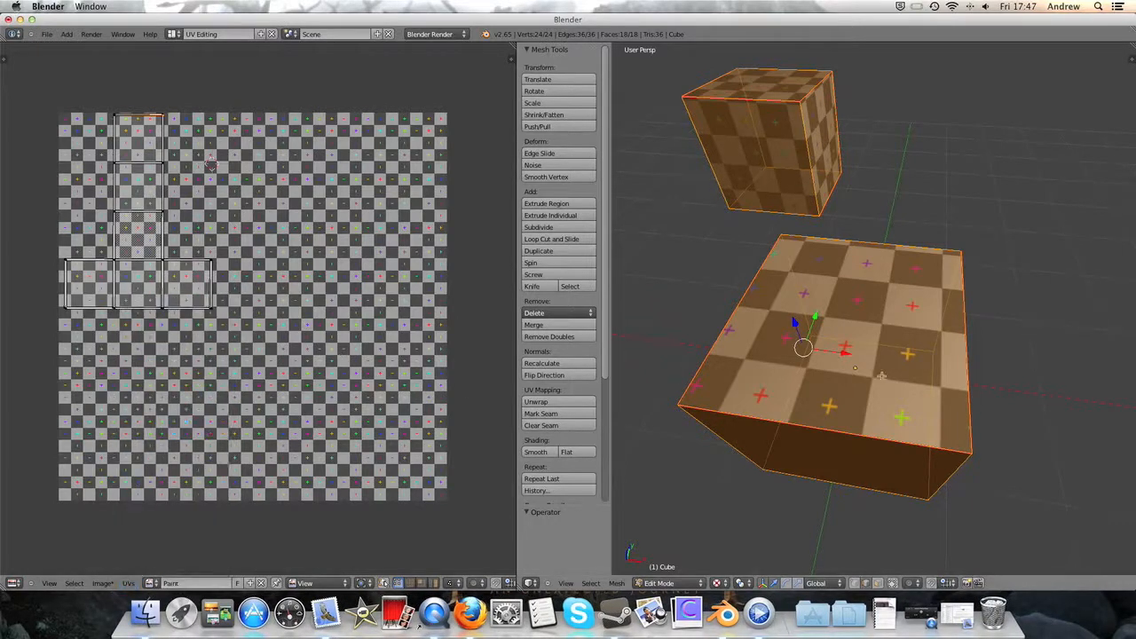
- Switch the cubes to Texture Paint mode and set the image editor to Paint mode
{"action": "scroll", "coordinate": [882, 378], "scroll_direction": "down", "scroll_amount": 5}
{"action": "middle_click_drag", "start_coordinate": [922, 381], "coordinate": [895, 432]}
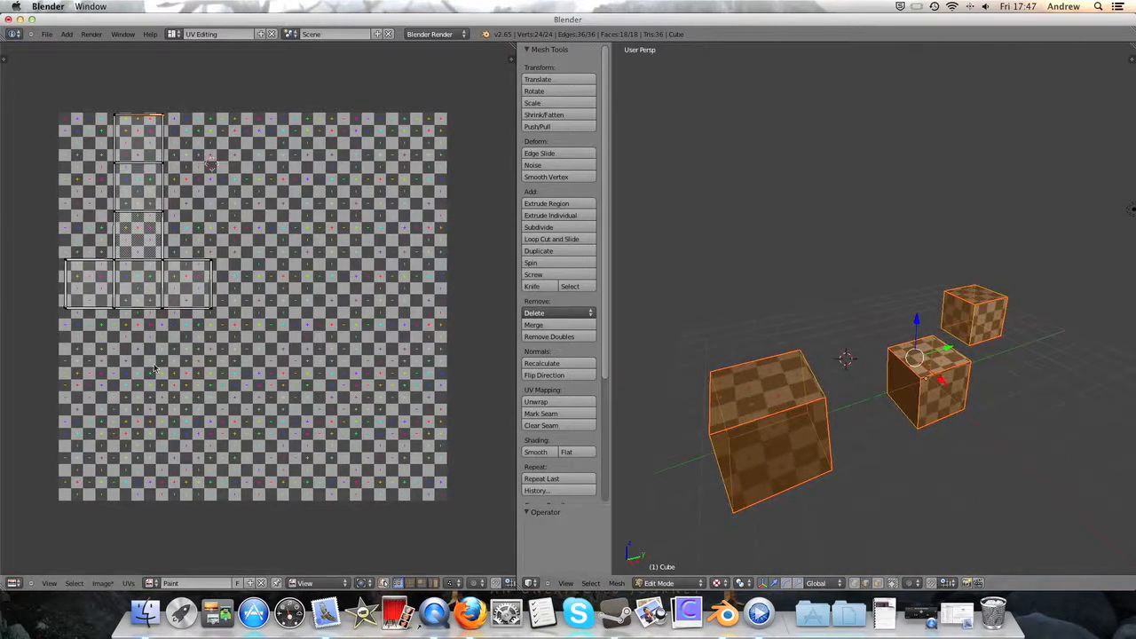
{"action": "left_click", "coordinate": [664, 583]}
{"action": "left_click", "coordinate": [664, 519]}
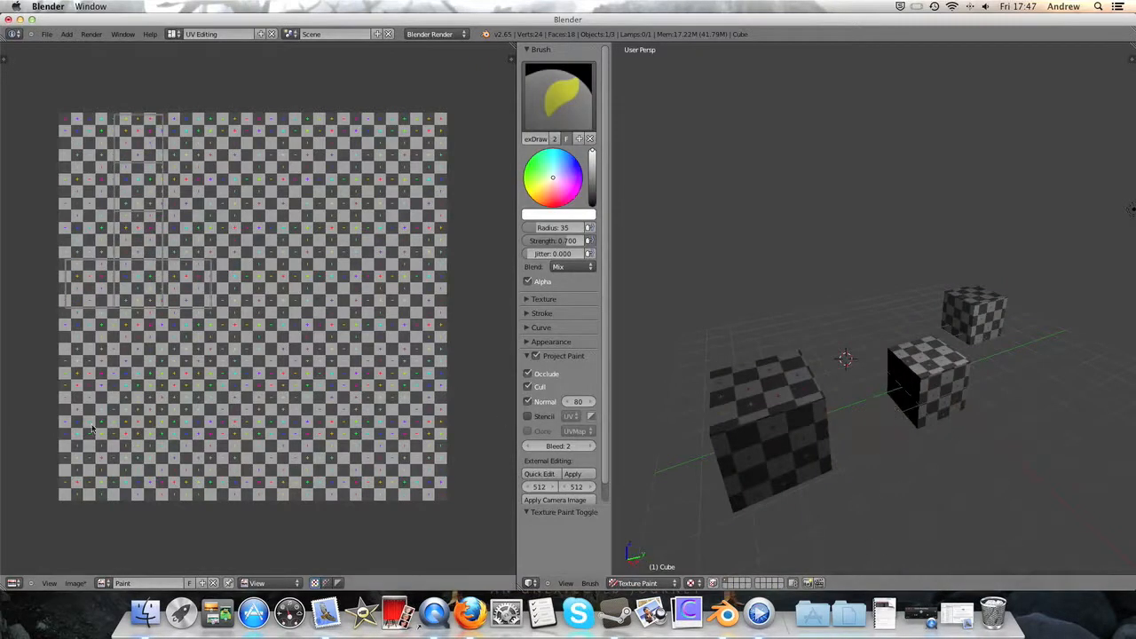
{"action": "left_click", "coordinate": [261, 583]}
{"action": "left_click", "coordinate": [268, 565]}
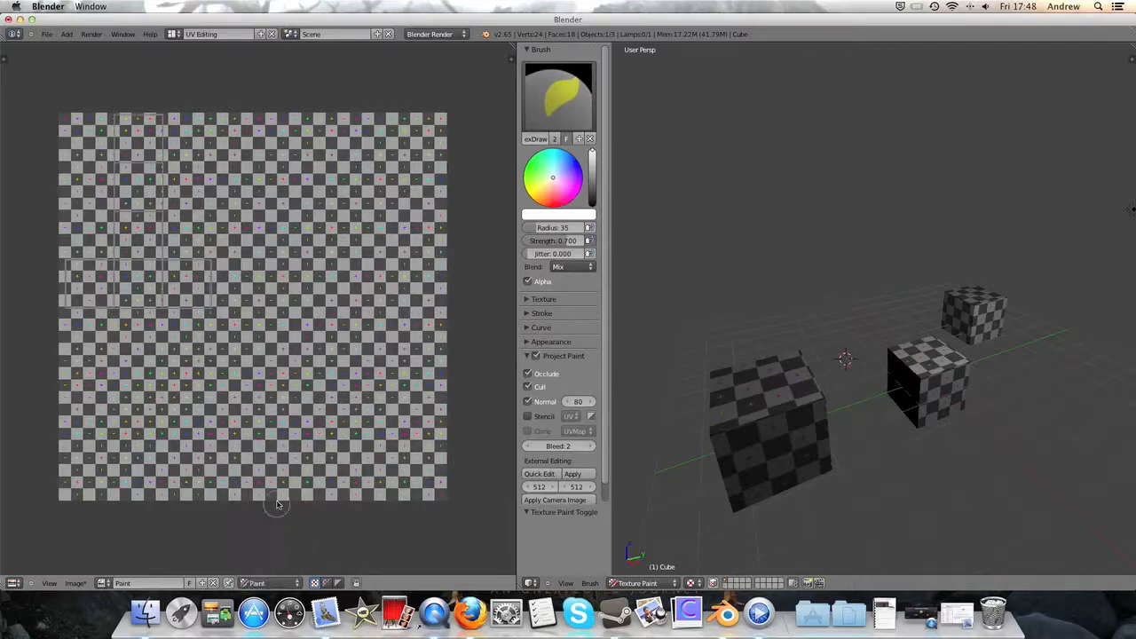
- Show the image editor's image and brush settings and look through them
{"action": "scroll", "coordinate": [285, 351], "scroll_direction": "down", "scroll_amount": 2}
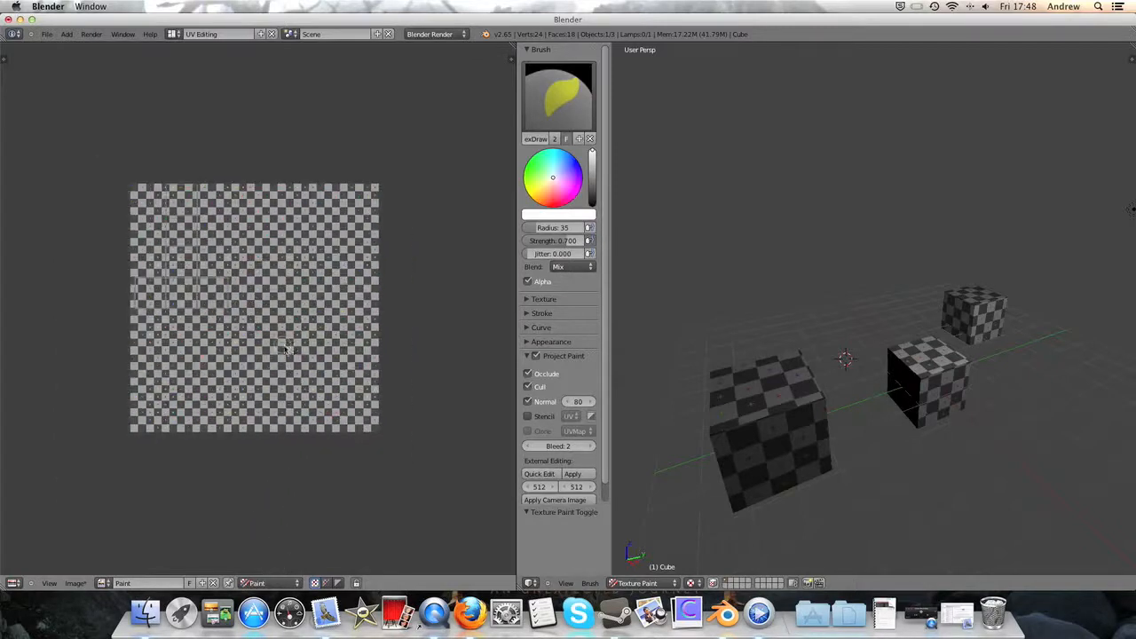
{"action": "left_click", "coordinate": [4, 60]}
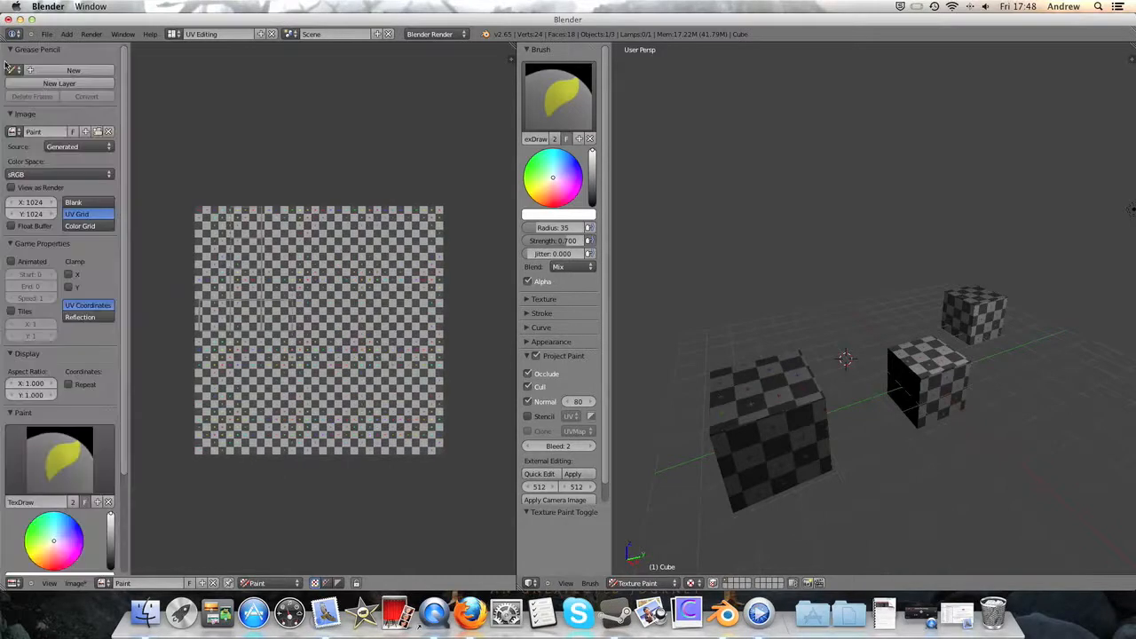
{"action": "scroll", "coordinate": [67, 303], "scroll_direction": "down", "scroll_amount": 4}
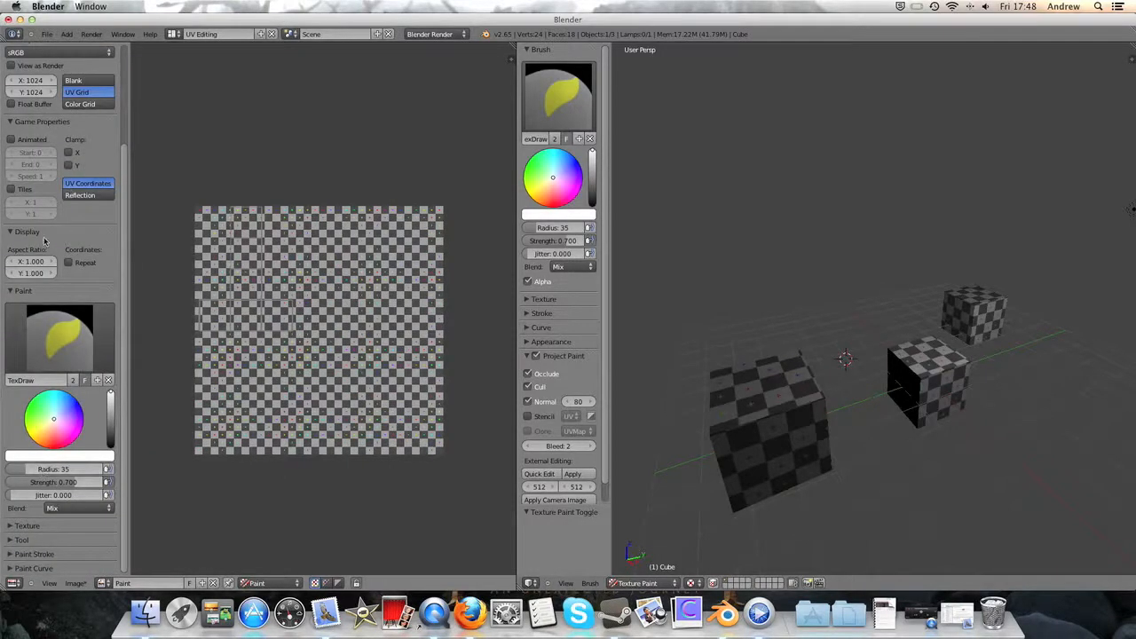
{"action": "scroll", "coordinate": [44, 241], "scroll_direction": "up", "scroll_amount": 4}
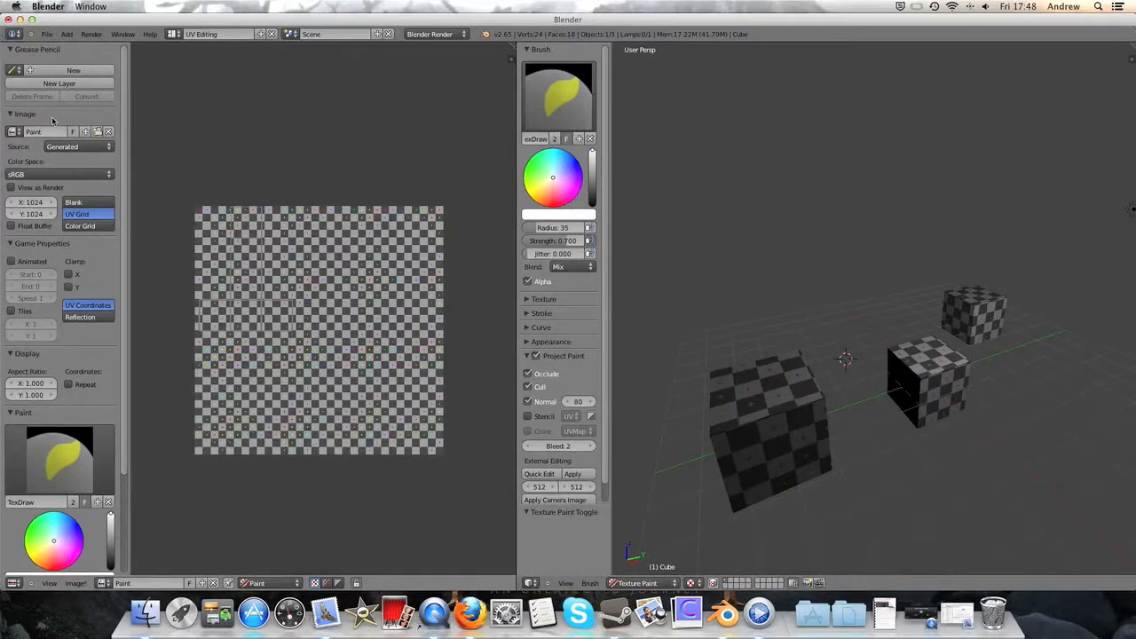
{"action": "scroll", "coordinate": [36, 133], "scroll_direction": "down", "scroll_amount": 4}
{"action": "scroll", "coordinate": [37, 178], "scroll_direction": "up", "scroll_amount": 4}
{"action": "scroll", "coordinate": [74, 344], "scroll_direction": "down", "scroll_amount": 4}
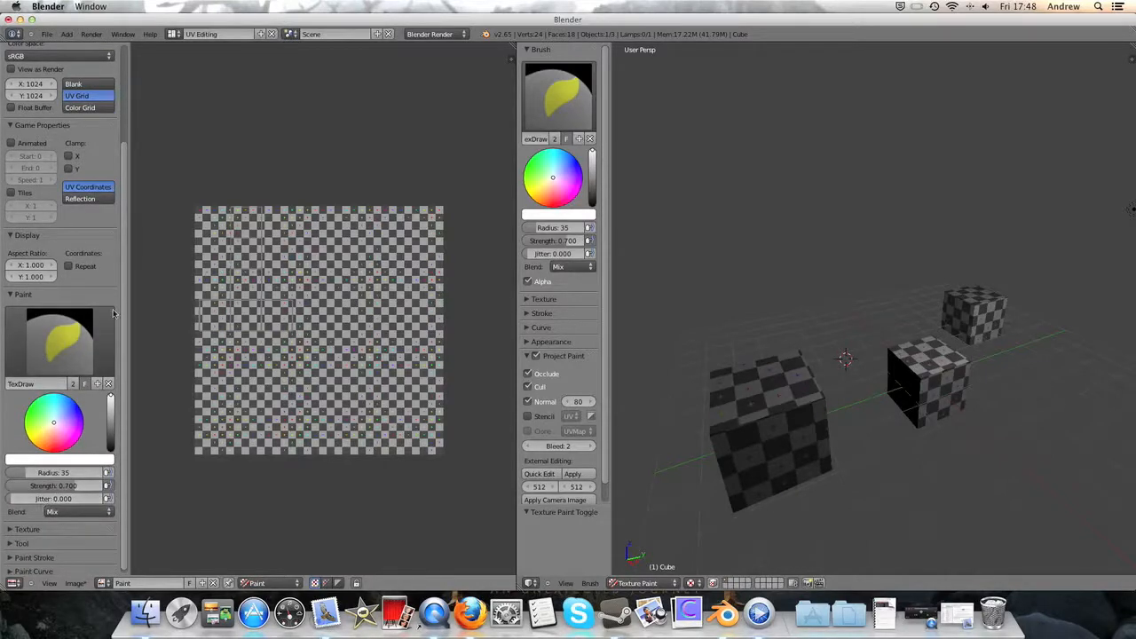
{"action": "scroll", "coordinate": [56, 243], "scroll_direction": "up", "scroll_amount": 4}
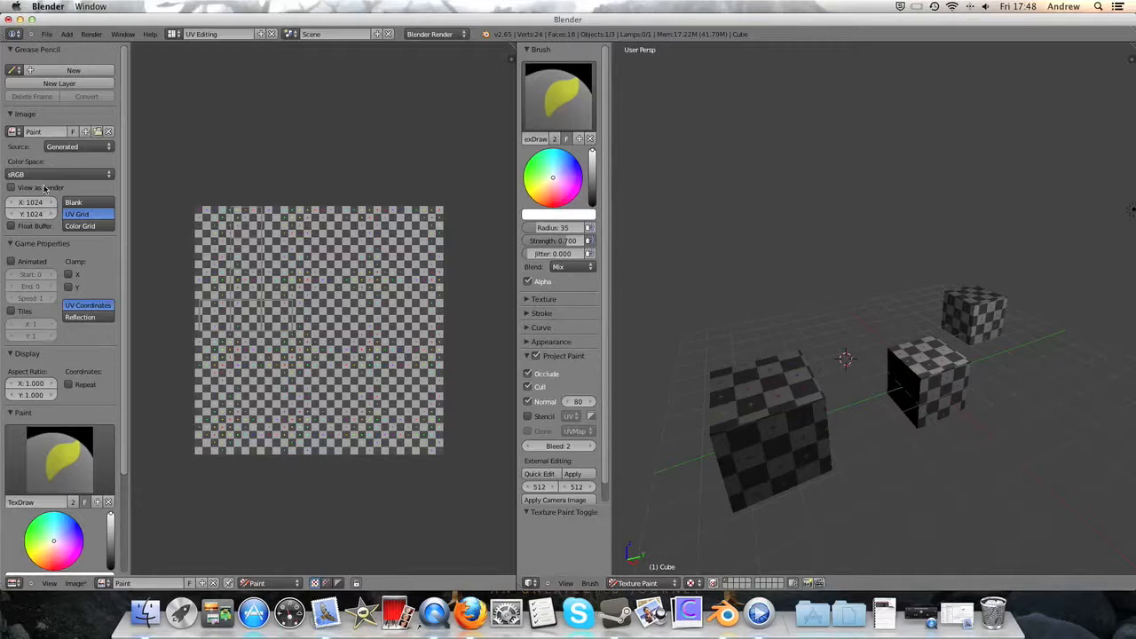
- Expand the paint brush's texture settings and add a new texture to the brush
{"action": "scroll", "coordinate": [534, 306], "scroll_direction": "down", "scroll_amount": 1}
{"action": "left_click", "coordinate": [543, 280]}
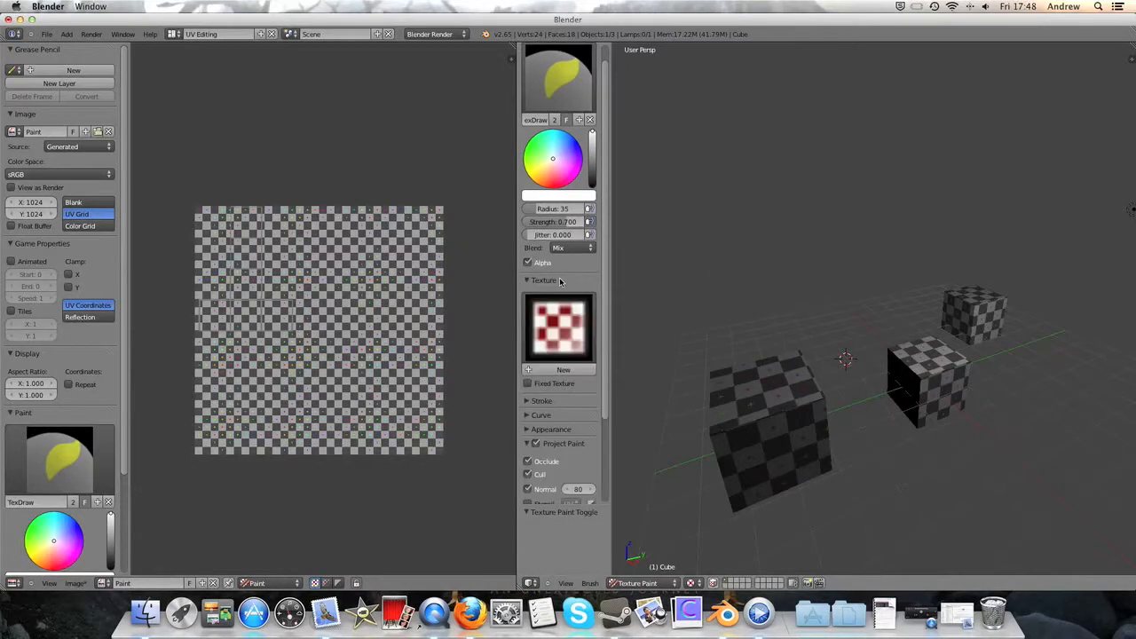
{"action": "left_click", "coordinate": [564, 371]}
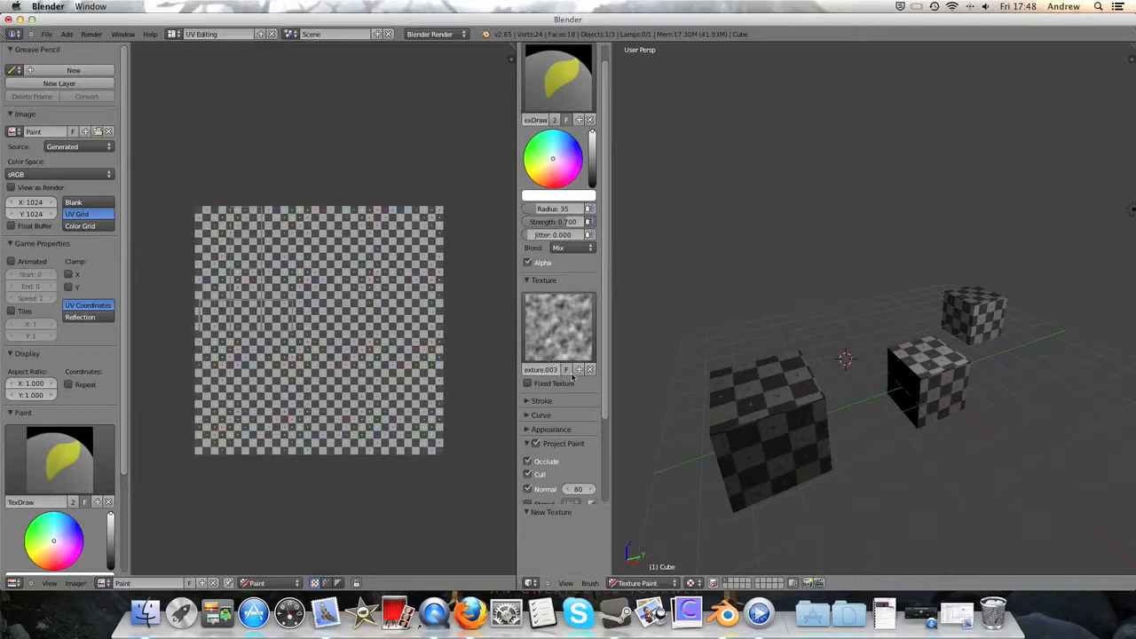
- Paint strokes across the tops and edges of the cubes with the textured brush
{"action": "left_click_drag", "start_coordinate": [771, 385], "coordinate": [796, 388]}
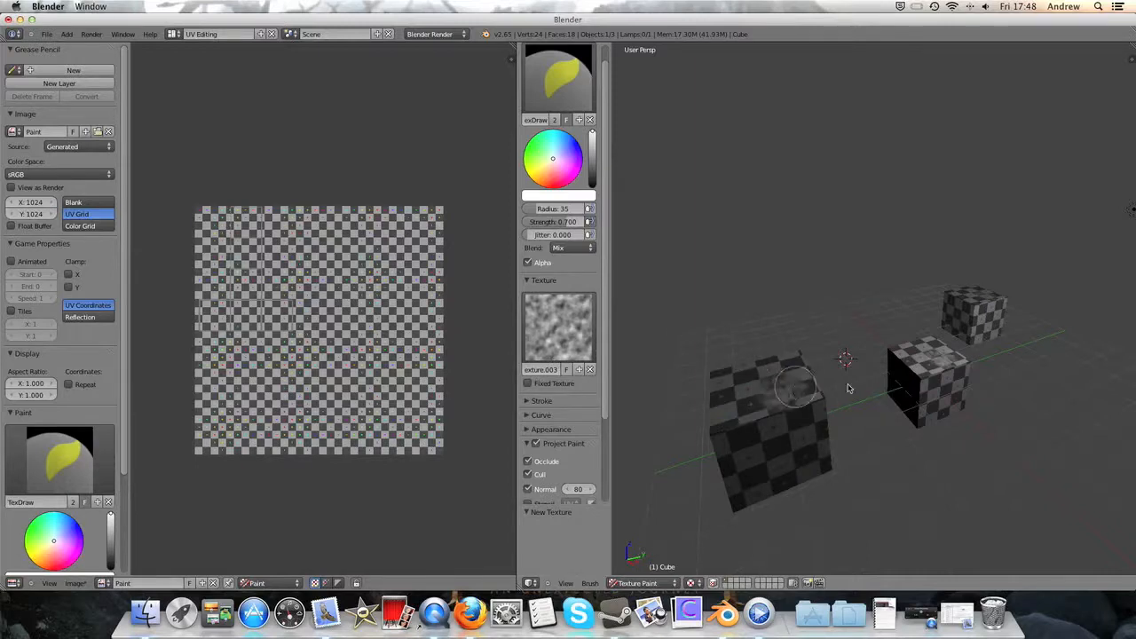
{"action": "scroll", "coordinate": [945, 364], "scroll_direction": "up", "scroll_amount": 4}
{"action": "middle_click_drag", "start_coordinate": [927, 399], "coordinate": [829, 412]}
{"action": "mouse_move", "coordinate": [791, 423]}
{"action": "left_mouse_down"}
{"action": "mouse_move", "coordinate": [803, 373]}
{"action": "mouse_move", "coordinate": [794, 384]}
{"action": "mouse_move", "coordinate": [844, 360]}
{"action": "mouse_move", "coordinate": [876, 382]}
{"action": "mouse_move", "coordinate": [877, 360]}
{"action": "mouse_move", "coordinate": [915, 404]}
{"action": "mouse_move", "coordinate": [898, 440]}
{"action": "mouse_move", "coordinate": [936, 418]}
{"action": "left_mouse_up"}
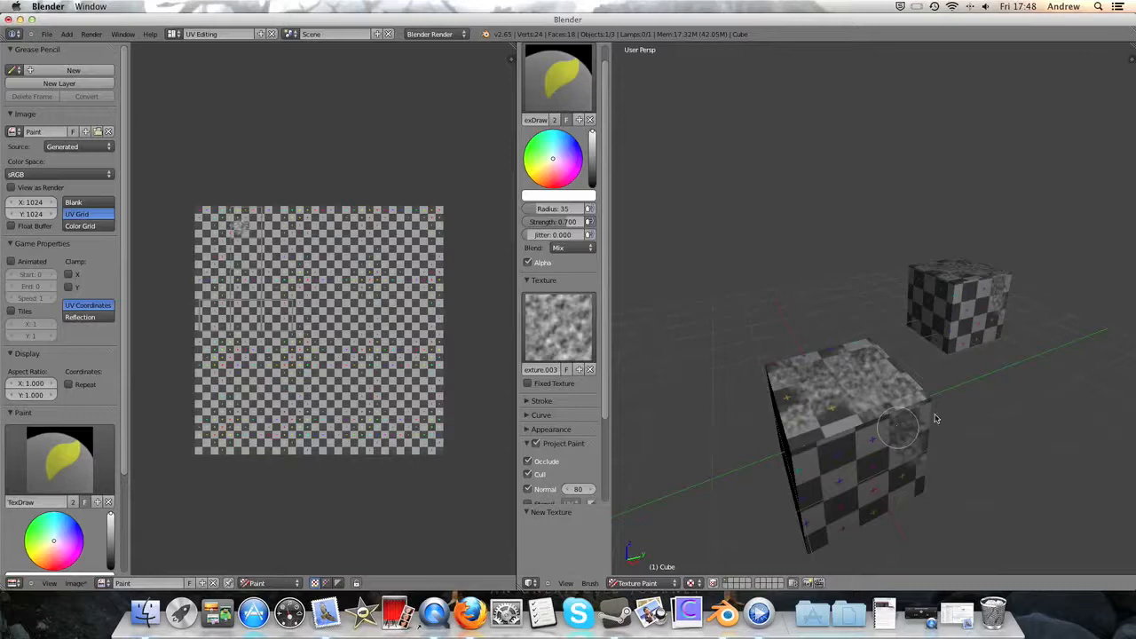
- Paint the upper part of the UV layout's top square directly in the image with the textured brush
{"action": "scroll", "coordinate": [273, 235], "scroll_direction": "up", "scroll_amount": 6}
{"action": "middle_click_drag", "start_coordinate": [273, 237], "coordinate": [441, 364]}
{"action": "middle_click_drag", "start_coordinate": [192, 89], "coordinate": [299, 231]}
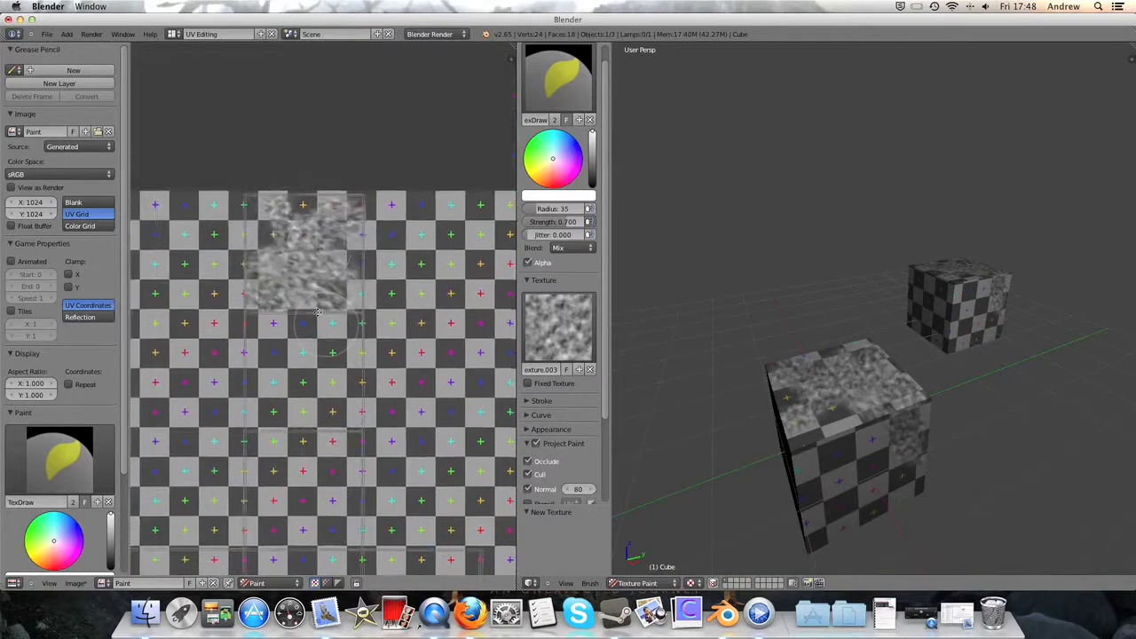
{"action": "middle_click_drag", "start_coordinate": [318, 313], "coordinate": [306, 296]}
{"action": "mouse_move", "coordinate": [282, 209]}
{"action": "left_mouse_down"}
{"action": "mouse_move", "coordinate": [249, 193]}
{"action": "mouse_move", "coordinate": [316, 190]}
{"action": "mouse_move", "coordinate": [333, 213]}
{"action": "left_mouse_up"}
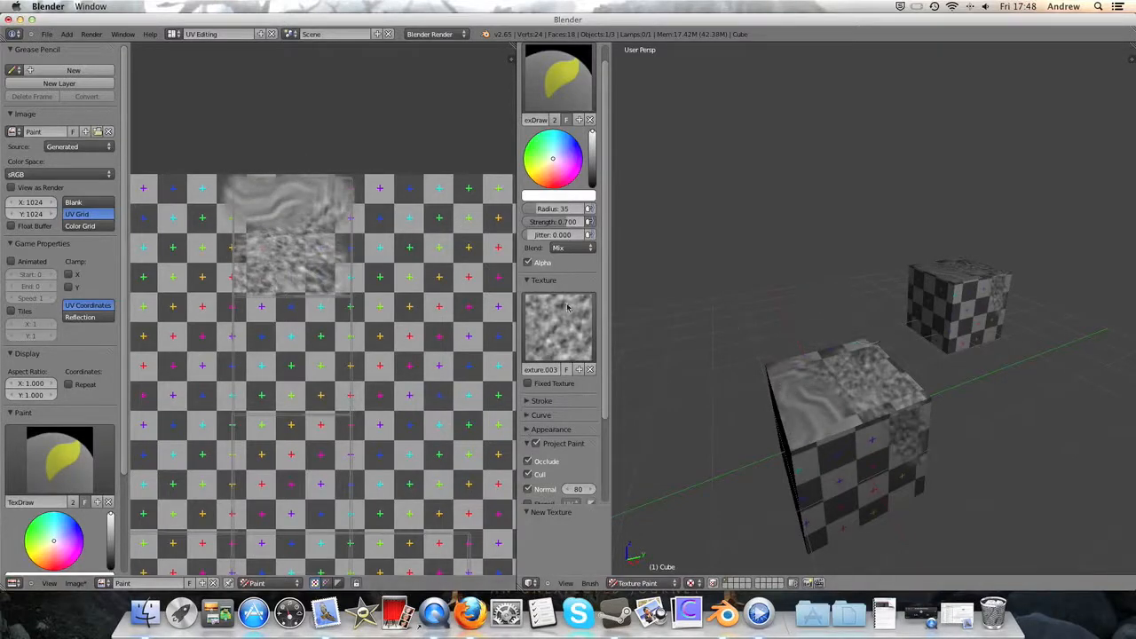
- Paint a stroke on the front cube's top with Fixed Texture enabled, and disable the option again
{"action": "scroll", "coordinate": [55, 346], "scroll_direction": "down", "scroll_amount": 3}
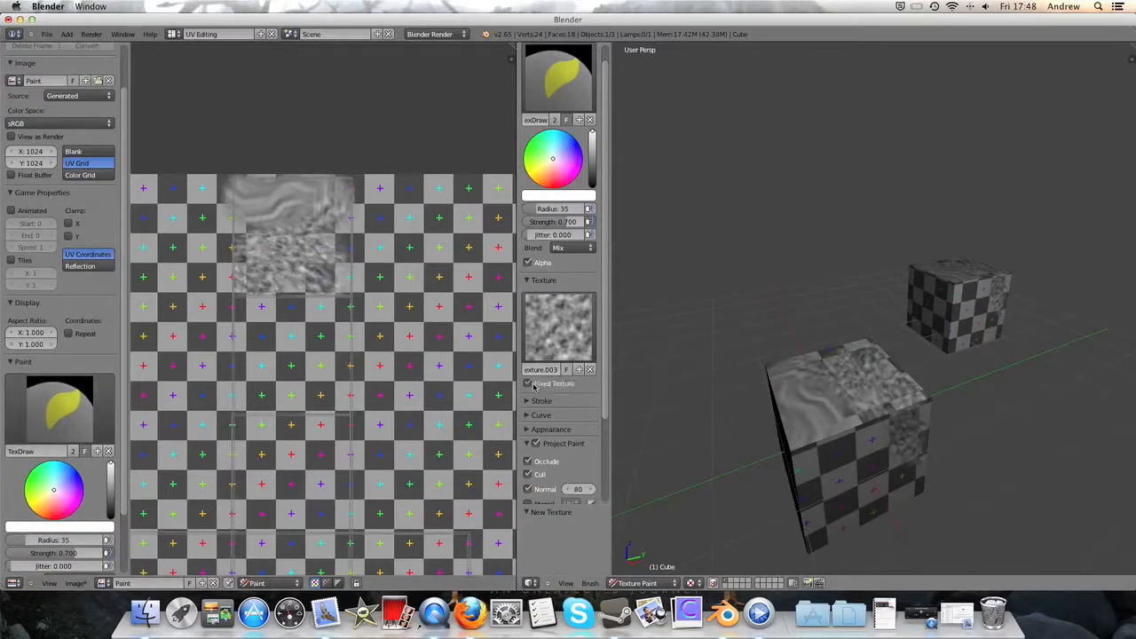
{"action": "mouse_move", "coordinate": [869, 410]}
{"action": "left_mouse_down"}
{"action": "mouse_move", "coordinate": [861, 384]}
{"action": "mouse_move", "coordinate": [879, 399]}
{"action": "left_mouse_up"}
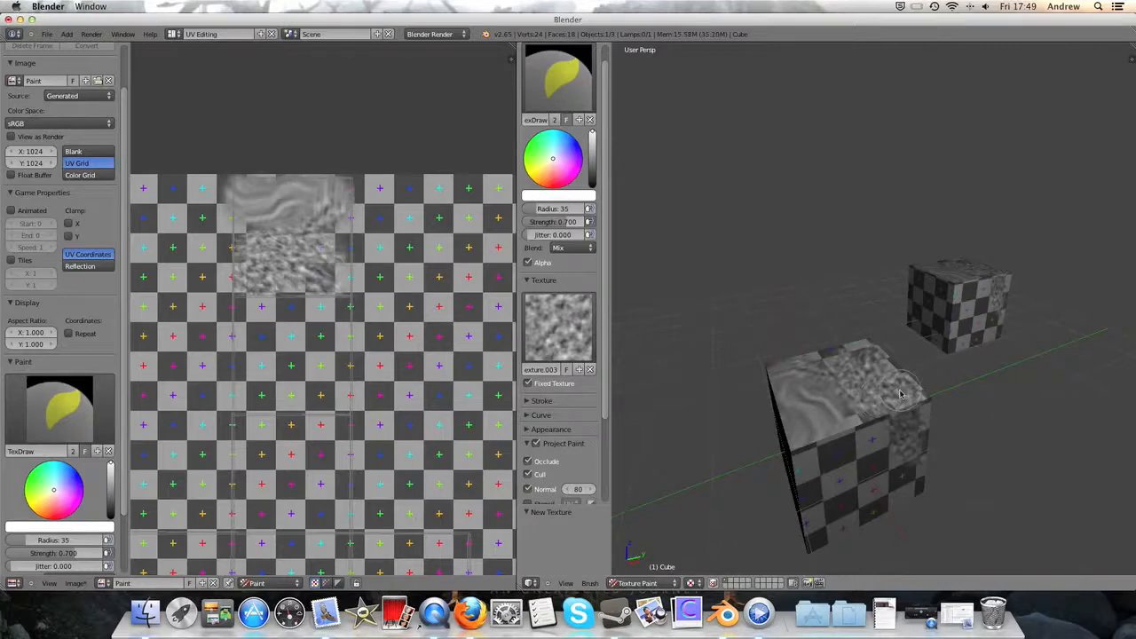
{"action": "left_click", "coordinate": [534, 385]}
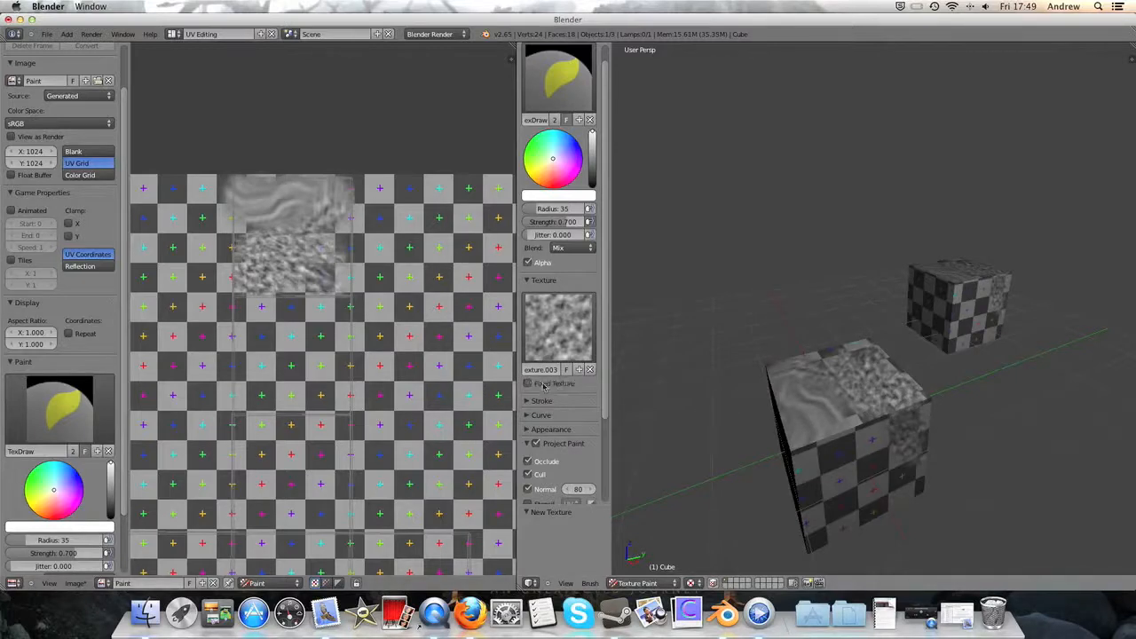
- Expand the brush texture settings in the image editor and enable Fixed Texture there
{"action": "scroll", "coordinate": [77, 242], "scroll_direction": "down", "scroll_amount": 3}
{"action": "left_click", "coordinate": [46, 526]}
{"action": "scroll", "coordinate": [49, 529], "scroll_direction": "down", "scroll_amount": 5}
{"action": "left_click", "coordinate": [20, 523]}
- Try covering the two upper squares of the UV layout with the fixed texture, and undo the painting after inspecting the cubes
{"action": "mouse_move", "coordinate": [299, 205]}
{"action": "left_mouse_down"}
{"action": "mouse_move", "coordinate": [324, 206]}
{"action": "mouse_move", "coordinate": [253, 207]}
{"action": "mouse_move", "coordinate": [253, 224]}
{"action": "mouse_move", "coordinate": [266, 238]}
{"action": "mouse_move", "coordinate": [333, 238]}
{"action": "mouse_move", "coordinate": [333, 357]}
{"action": "left_mouse_up"}
{"action": "mouse_move", "coordinate": [331, 406]}
{"action": "left_mouse_down"}
{"action": "mouse_move", "coordinate": [241, 410]}
{"action": "mouse_move", "coordinate": [244, 310]}
{"action": "mouse_move", "coordinate": [298, 300]}
{"action": "mouse_move", "coordinate": [302, 382]}
{"action": "mouse_move", "coordinate": [282, 333]}
{"action": "left_mouse_up"}
{"action": "mouse_move", "coordinate": [982, 385]}
{"action": "middle_mouse_down"}
{"action": "mouse_move", "coordinate": [923, 420]}
{"action": "mouse_move", "coordinate": [918, 450]}
{"action": "middle_mouse_up"}
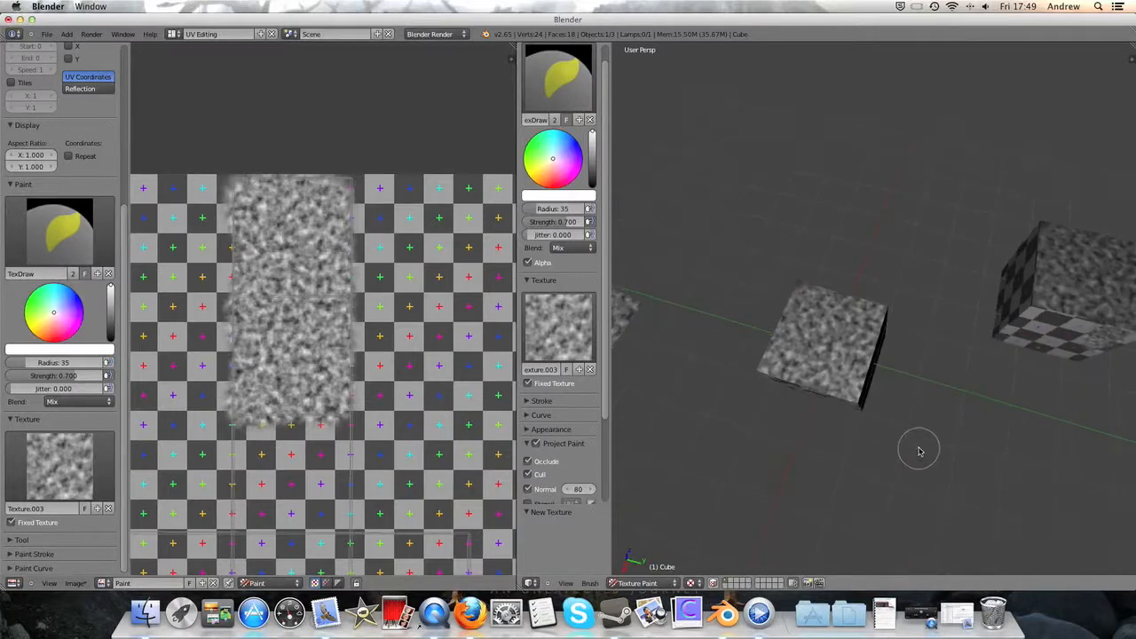
{"action": "scroll", "coordinate": [834, 434], "scroll_direction": "down", "scroll_amount": 4}
{"action": "middle_click_drag", "start_coordinate": [835, 435], "coordinate": [744, 348]}
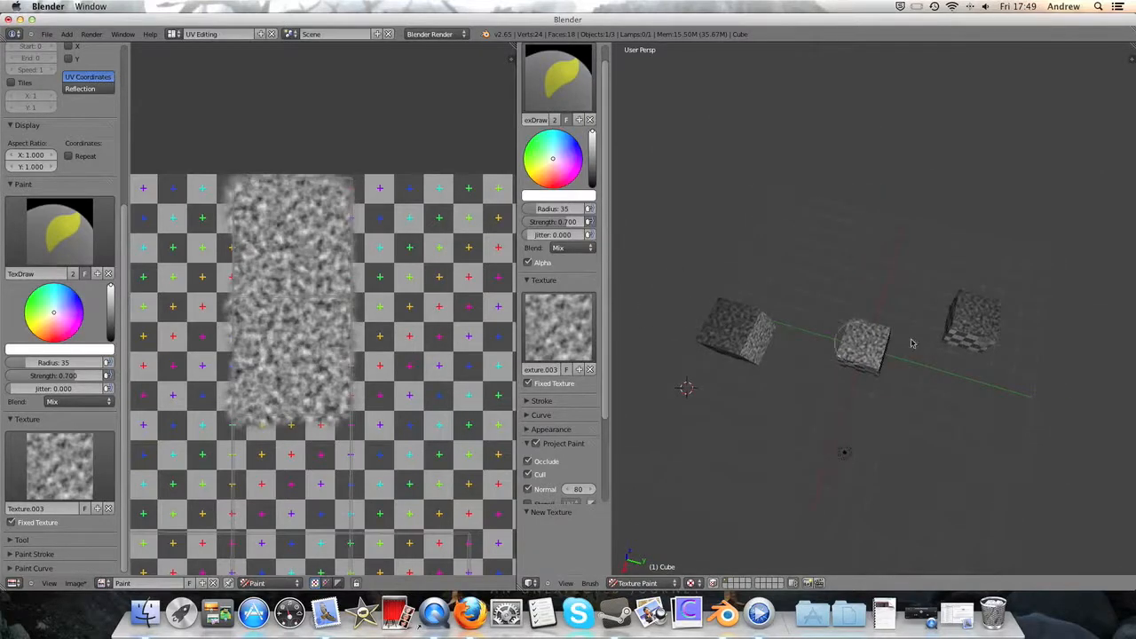
{"action": "middle_click_drag", "start_coordinate": [998, 318], "coordinate": [862, 294]}
{"action": "scroll", "coordinate": [923, 287], "scroll_direction": "up", "scroll_amount": 5}
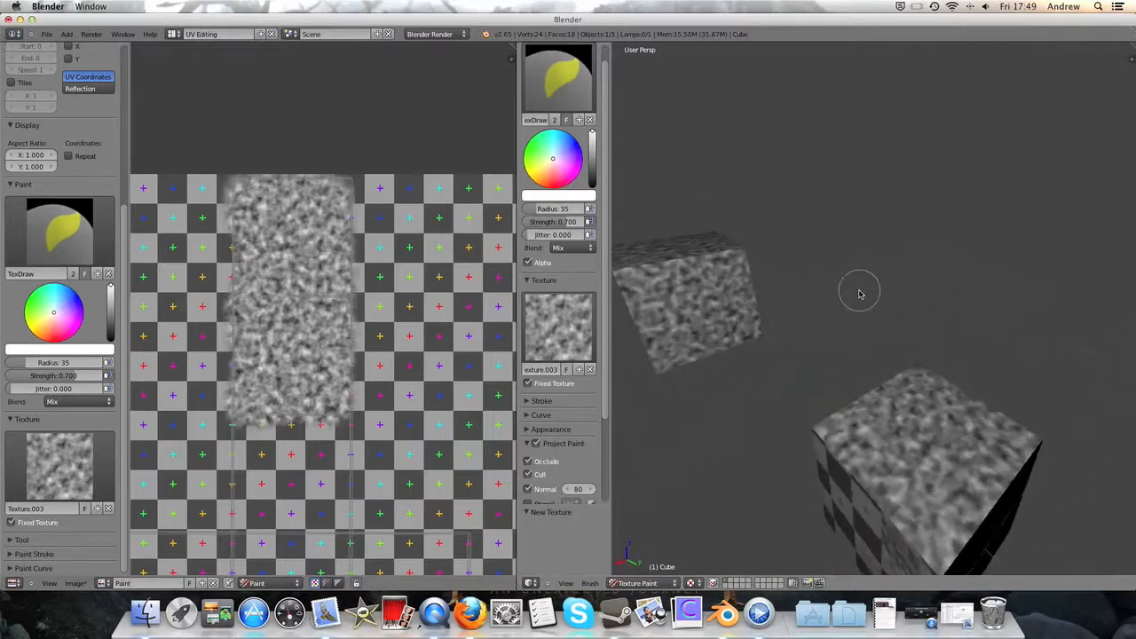
{"action": "key", "text": "ctrl+z"}
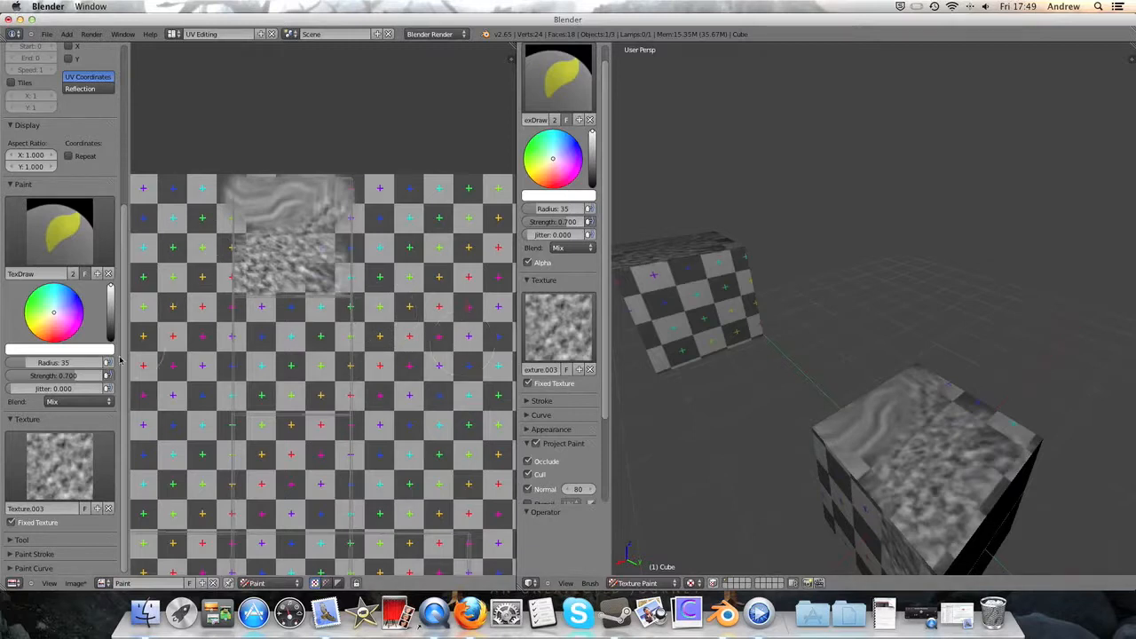
- Set the brush colour to a dark, muted red and paint two spots on the UV layout's top square
{"action": "mouse_move", "coordinate": [555, 164]}
{"action": "left_mouse_down"}
{"action": "mouse_move", "coordinate": [535, 171]}
{"action": "mouse_move", "coordinate": [550, 179]}
{"action": "mouse_move", "coordinate": [593, 163]}
{"action": "left_mouse_up"}
{"action": "left_click", "coordinate": [111, 303]}
{"action": "mouse_move", "coordinate": [260, 274]}
{"action": "left_mouse_down"}
{"action": "mouse_move", "coordinate": [307, 229]}
{"action": "mouse_move", "coordinate": [320, 235]}
{"action": "left_mouse_up"}
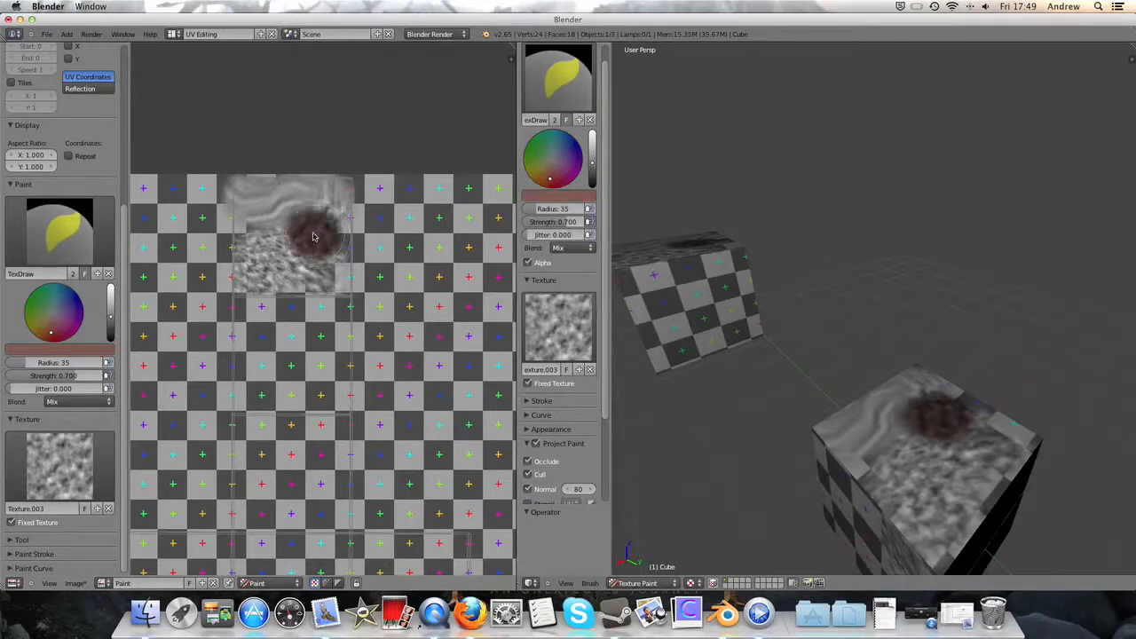
{"action": "left_click_drag", "start_coordinate": [252, 266], "coordinate": [241, 298]}
- Paint another dark red spot where the UV layout's vertical strip meets its horizontal row, and check it on the cubes
{"action": "middle_click_drag", "start_coordinate": [703, 267], "coordinate": [808, 357]}
{"action": "scroll", "coordinate": [786, 355], "scroll_direction": "down", "scroll_amount": 6}
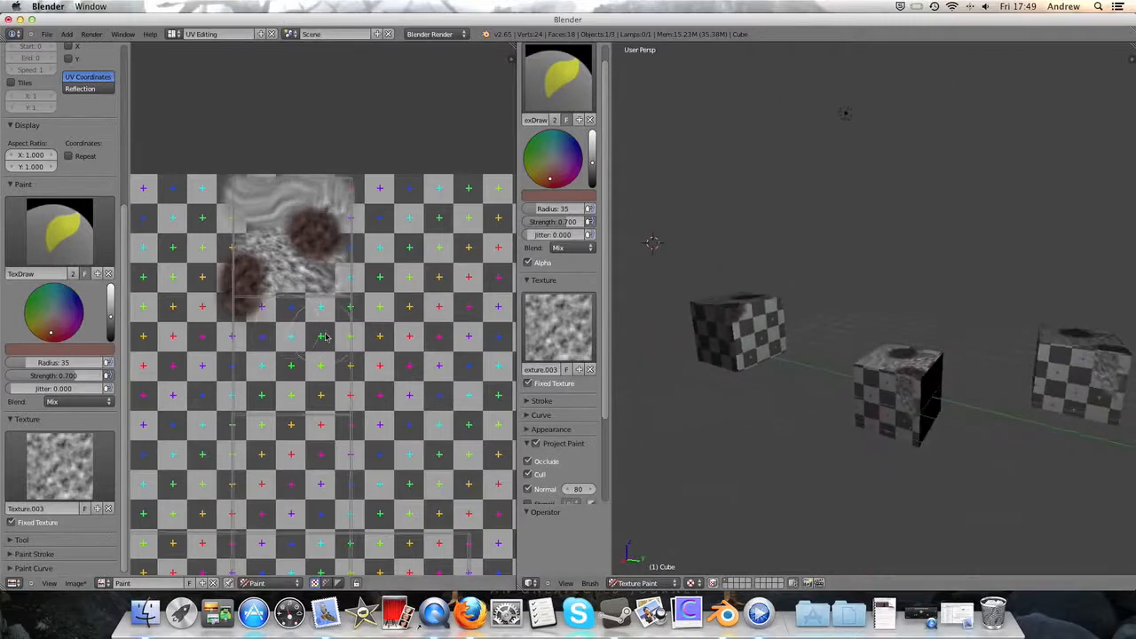
{"action": "scroll", "coordinate": [325, 336], "scroll_direction": "down", "scroll_amount": 3}
{"action": "left_click_drag", "start_coordinate": [287, 404], "coordinate": [269, 412]}
{"action": "middle_click_drag", "start_coordinate": [1075, 404], "coordinate": [961, 400]}
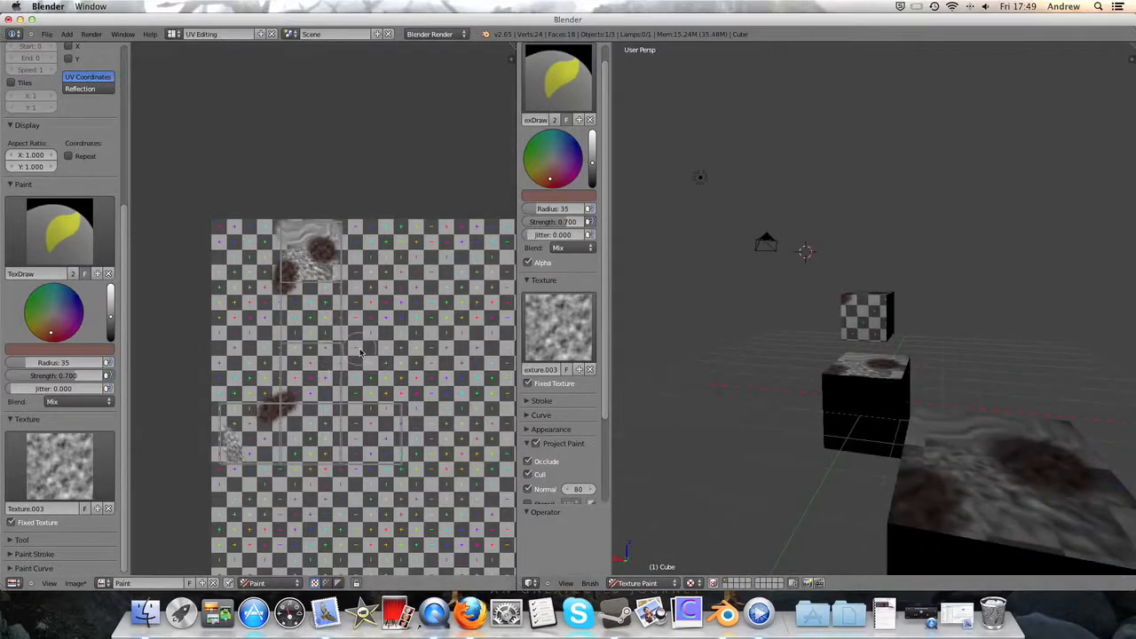
- Render the scene through the camera to check the cubes' texture, and return to the 3D view
{"action": "scroll", "coordinate": [360, 353], "scroll_direction": "down", "scroll_amount": 3}
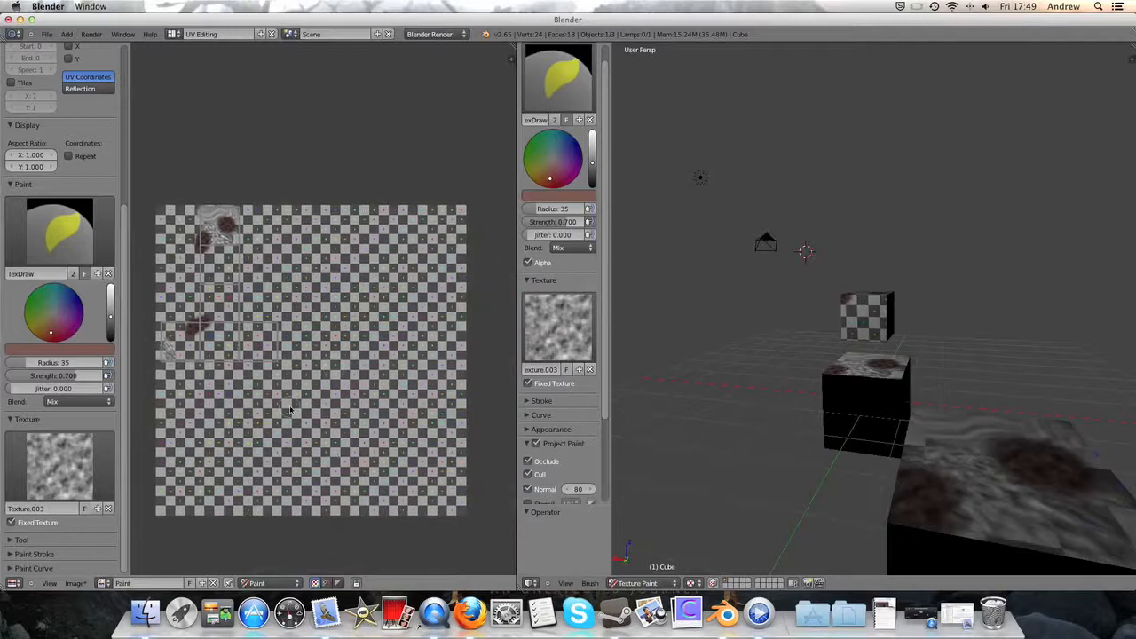
{"action": "left_click", "coordinate": [92, 35]}
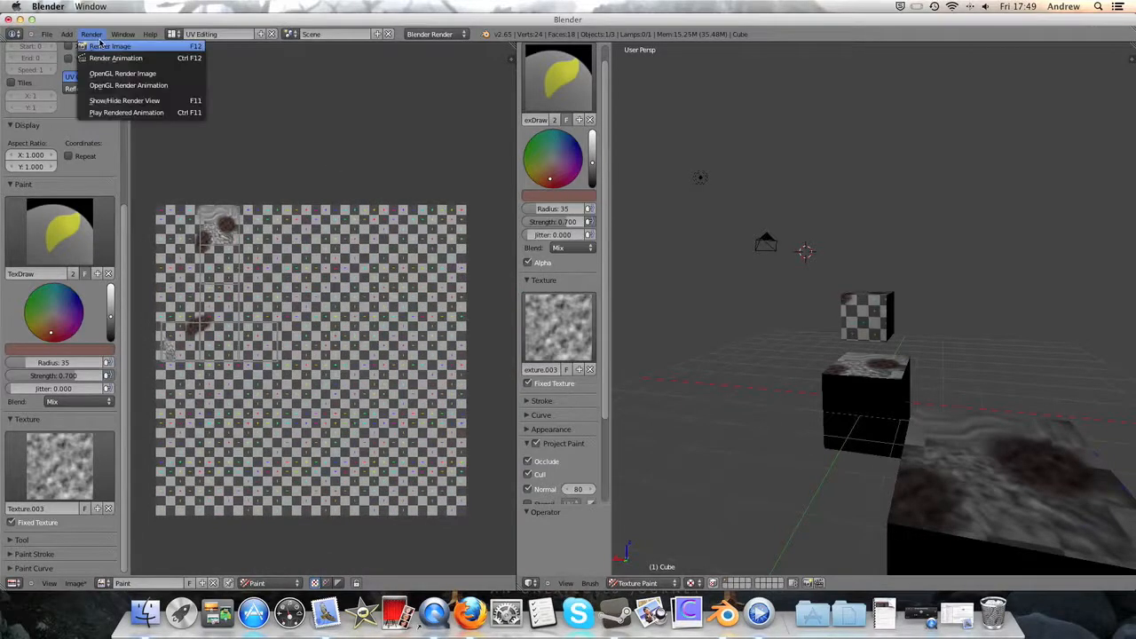
{"action": "left_click", "coordinate": [105, 45]}
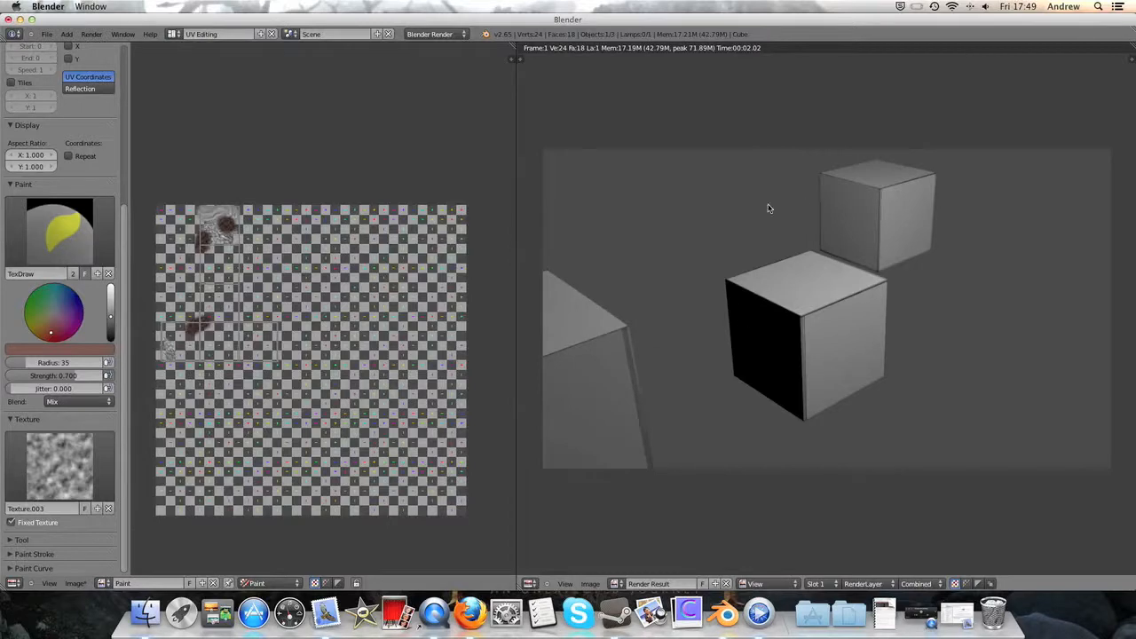
{"action": "key", "text": "Escape"}
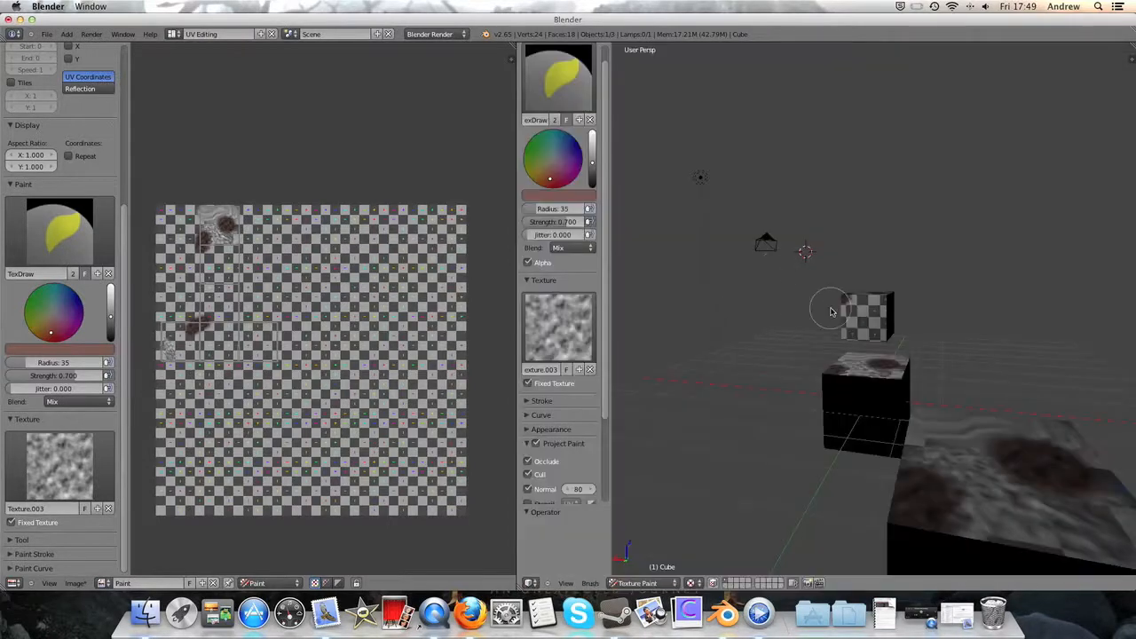
{"action": "scroll", "coordinate": [829, 310], "scroll_direction": "down", "scroll_amount": 4}
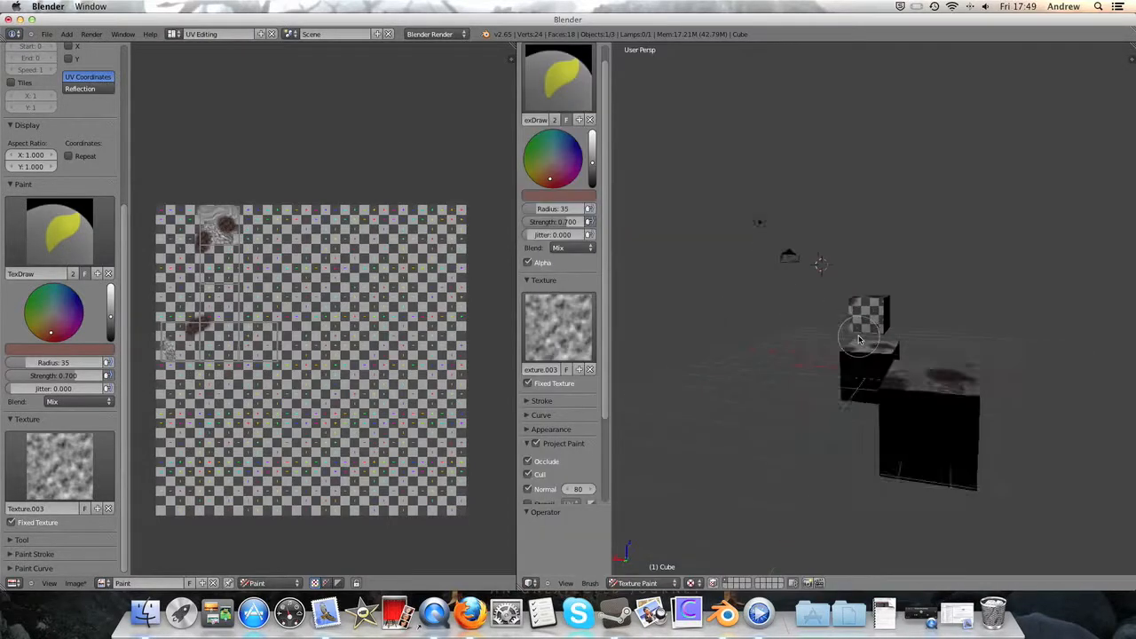
- Save a copy of the painted image to the Desktop, overwriting Map.png
{"action": "left_click", "coordinate": [76, 583]}
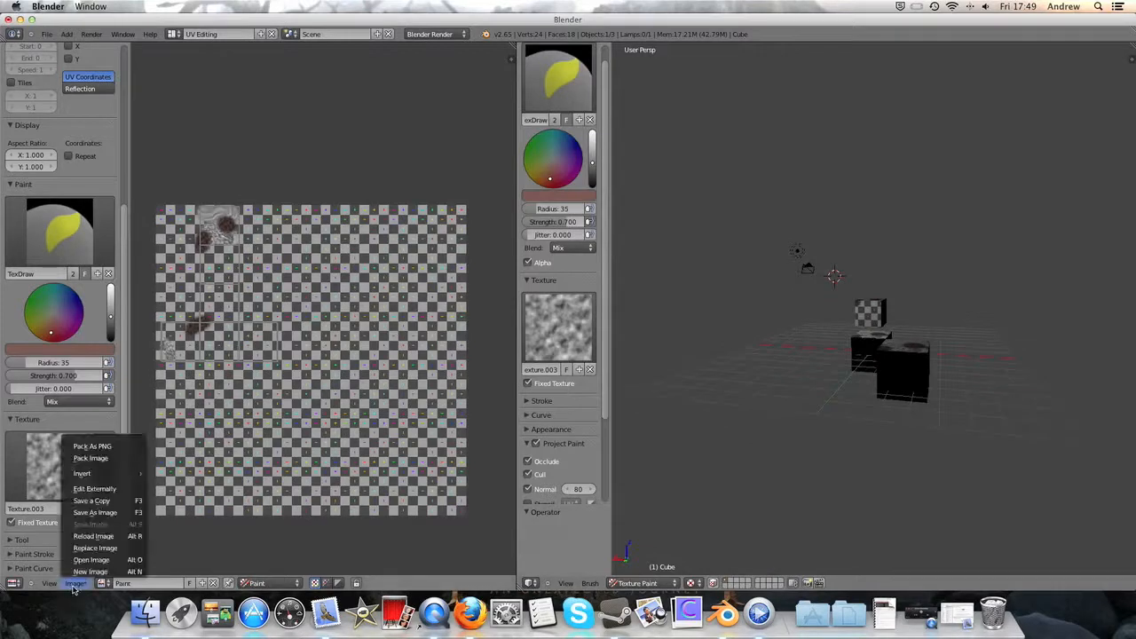
{"action": "left_click", "coordinate": [92, 501]}
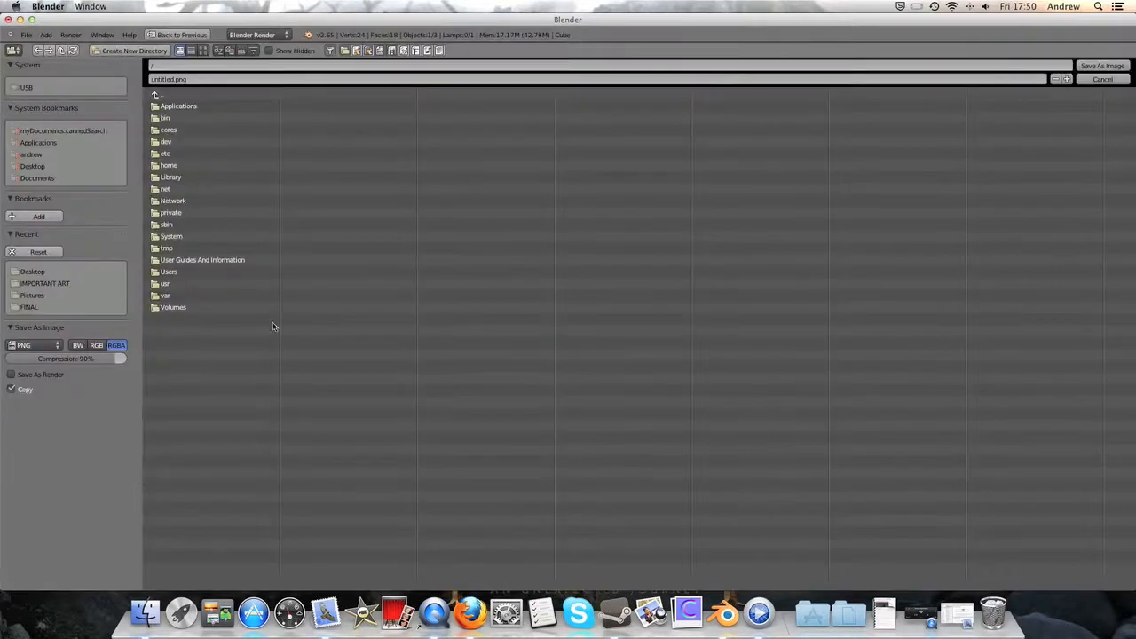
{"action": "left_click", "coordinate": [36, 167]}
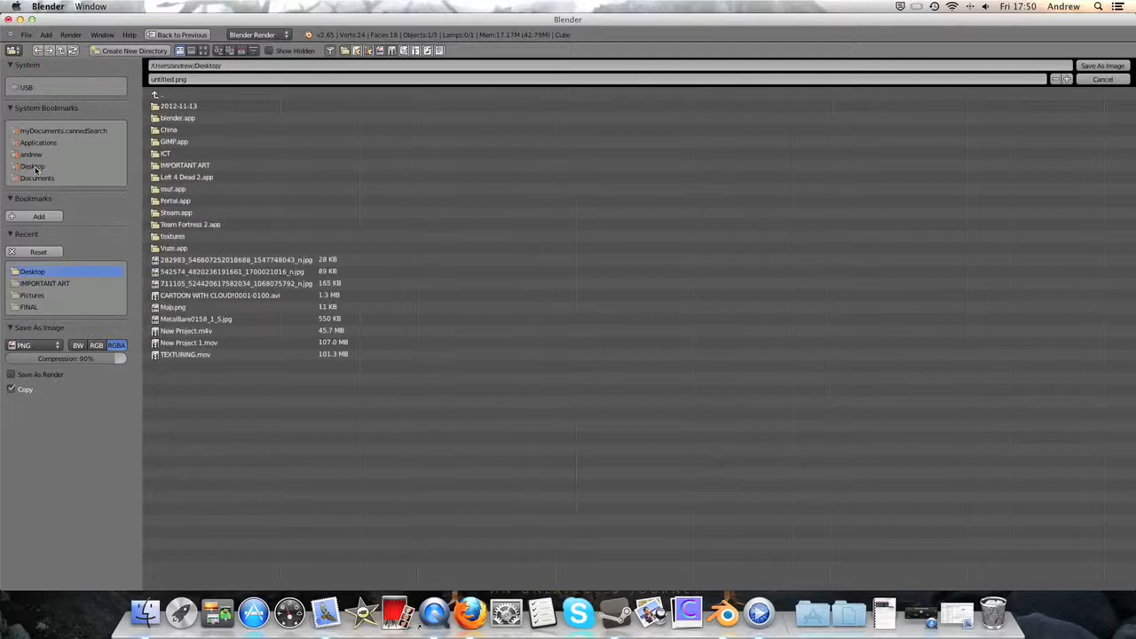
{"action": "left_click", "coordinate": [188, 307]}
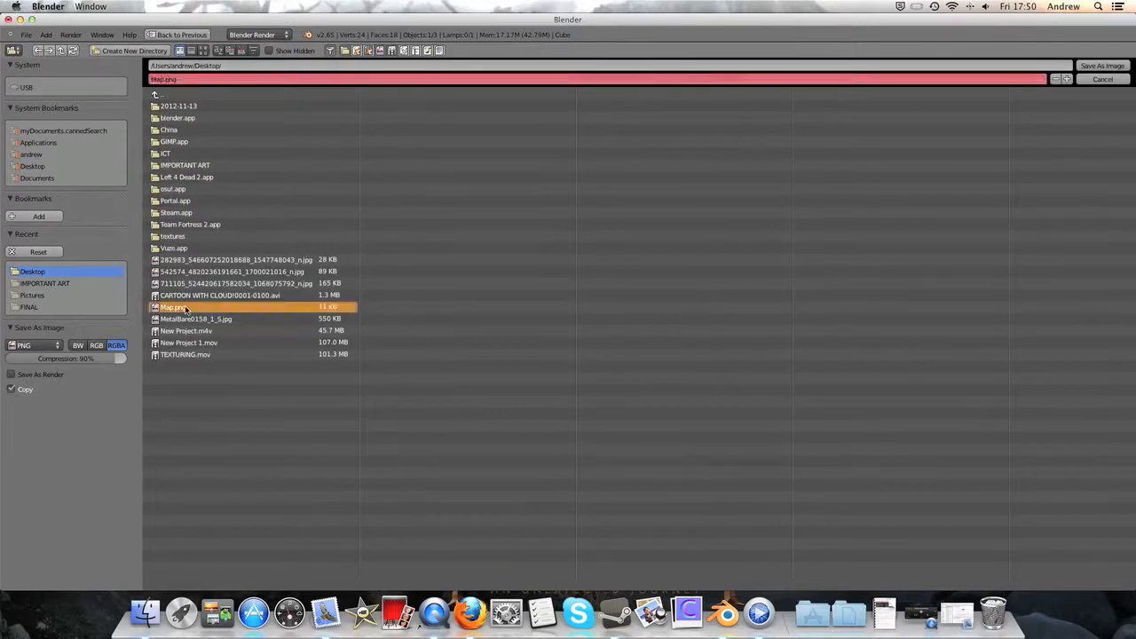
{"action": "left_click", "coordinate": [1119, 66]}
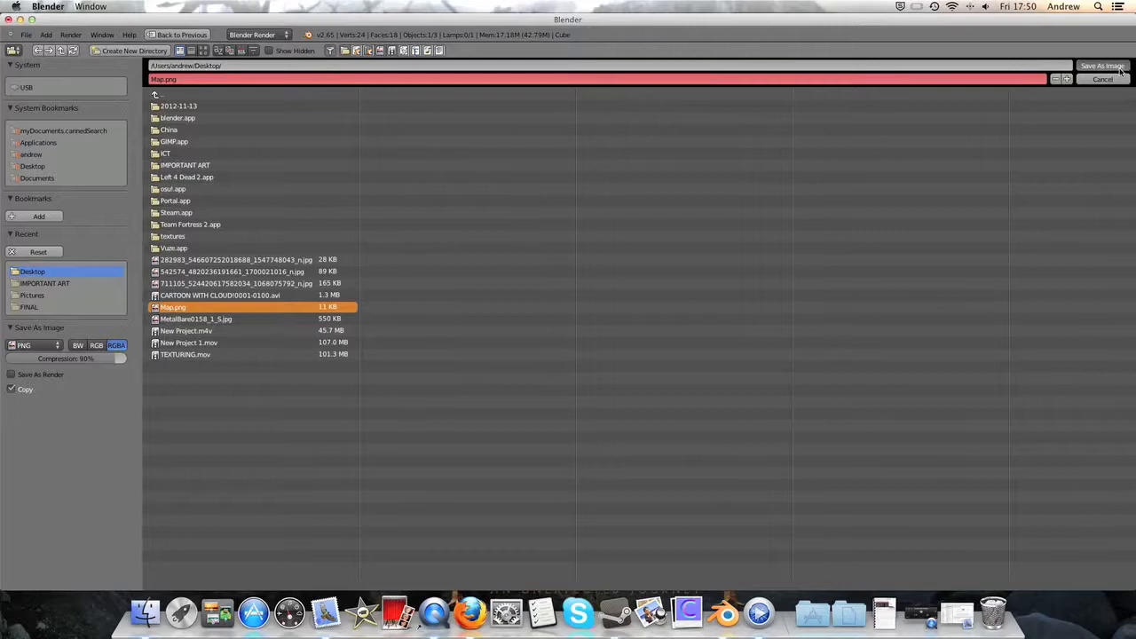
- Render the scene again with the saved map to check the cubes, and close the render
{"action": "left_click", "coordinate": [91, 34]}
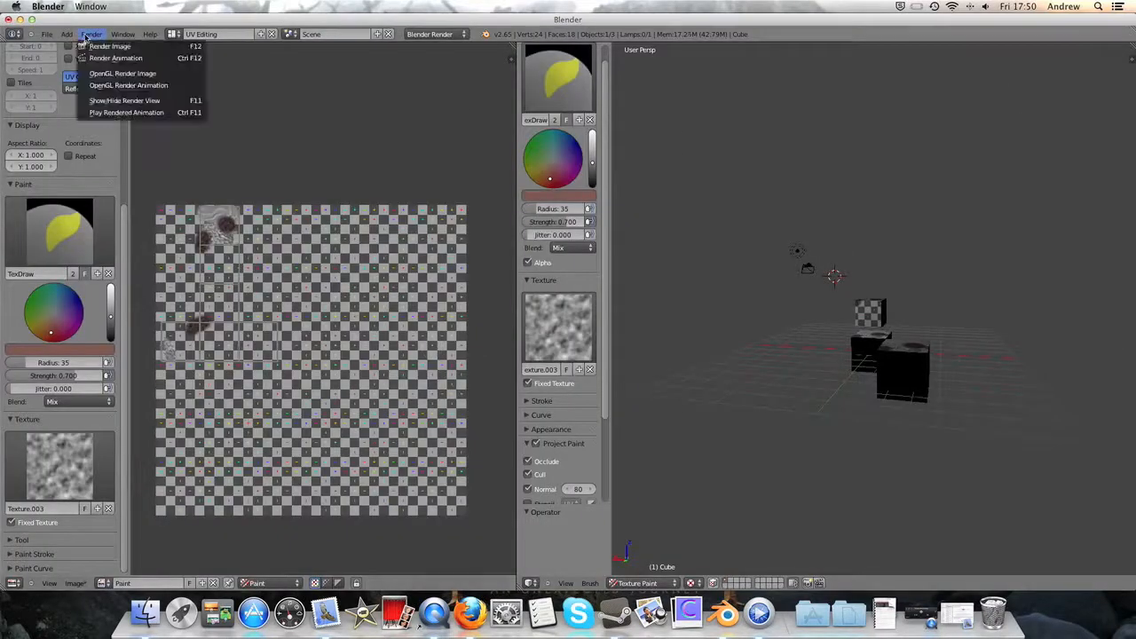
{"action": "left_click", "coordinate": [111, 44]}
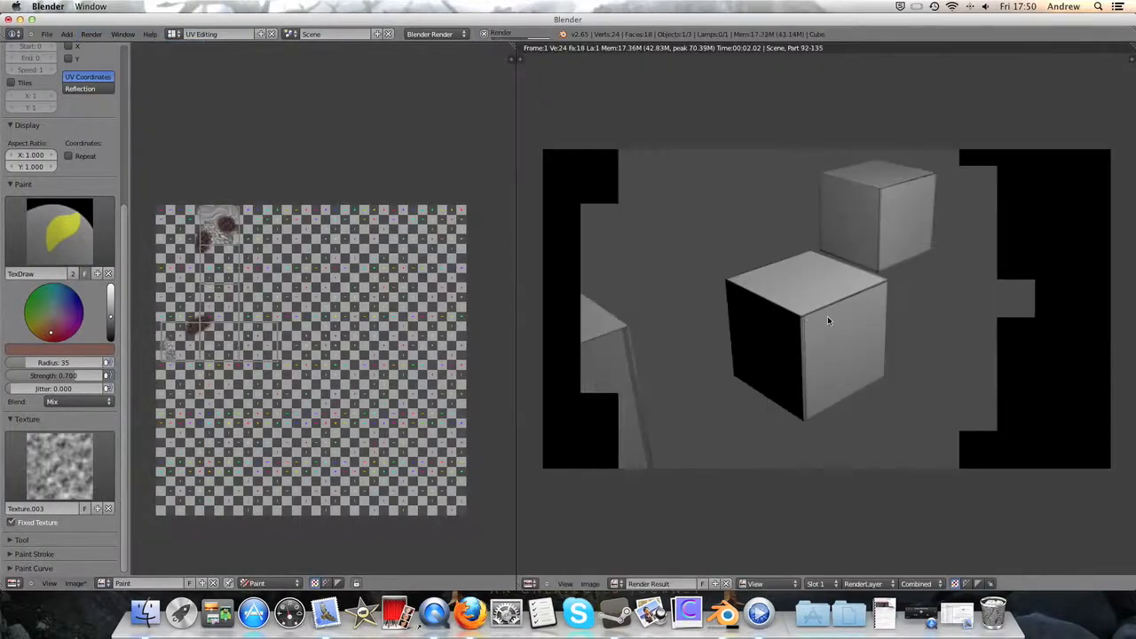
{"action": "key", "text": "Escape"}
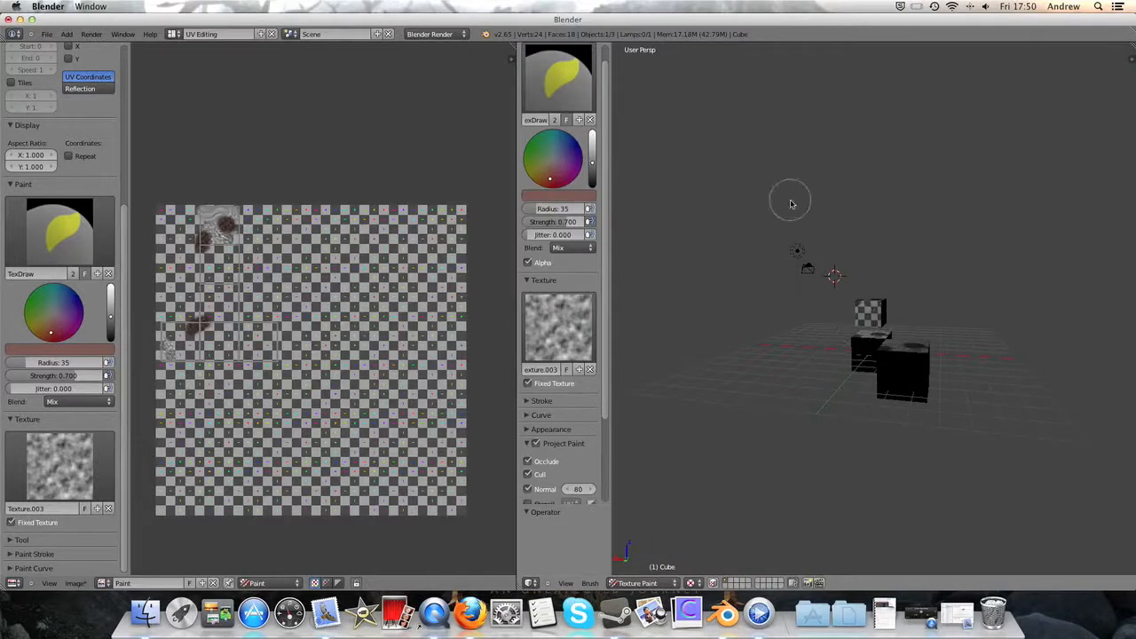
- Switch to the Default screen layout and reload Map.png in the cube material's image texture
{"action": "left_click", "coordinate": [174, 34]}
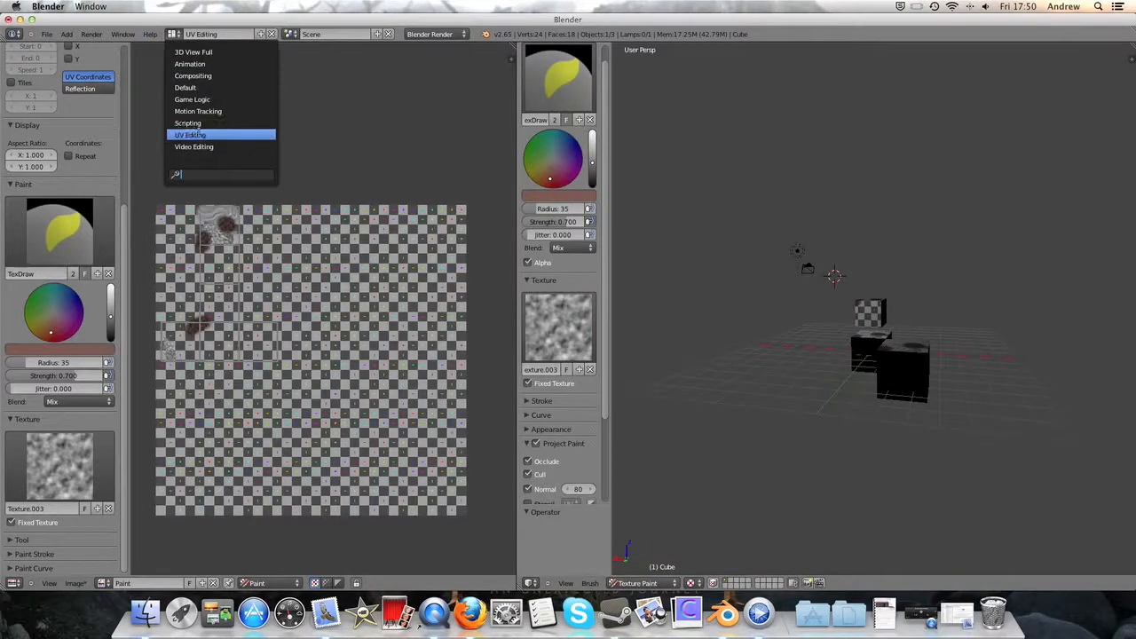
{"action": "left_click", "coordinate": [202, 88]}
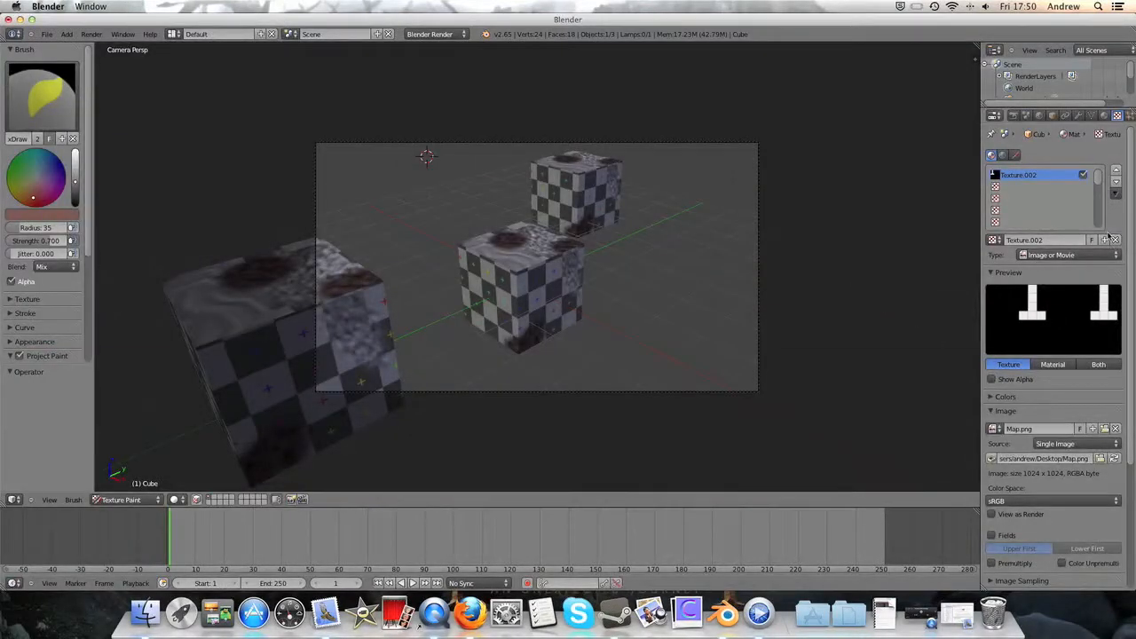
{"action": "left_click", "coordinate": [1115, 458]}
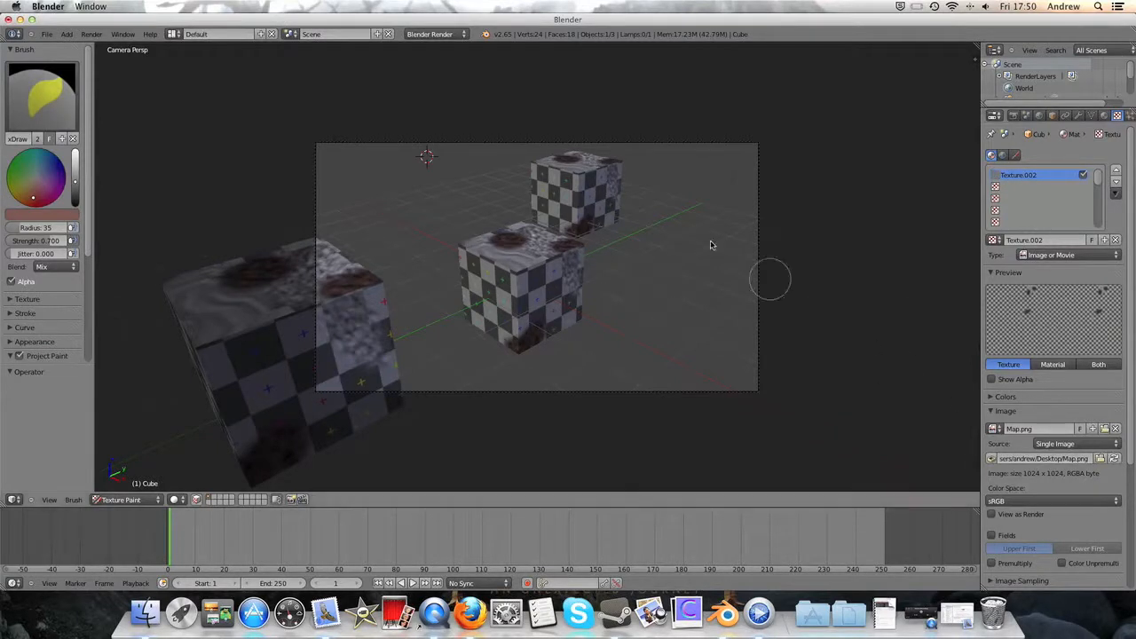
- Render the scene with the reloaded texture and inspect the whole render of the cubes
{"action": "left_click", "coordinate": [91, 34]}
{"action": "left_click", "coordinate": [102, 44]}
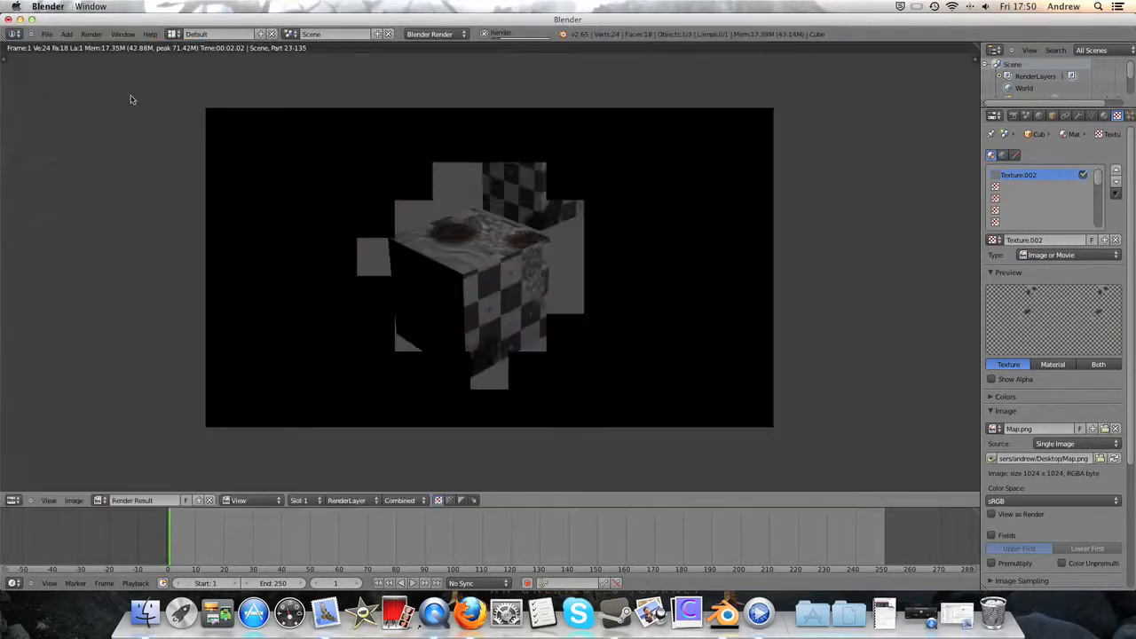
{"action": "scroll", "coordinate": [520, 232], "scroll_direction": "down", "scroll_amount": 2}
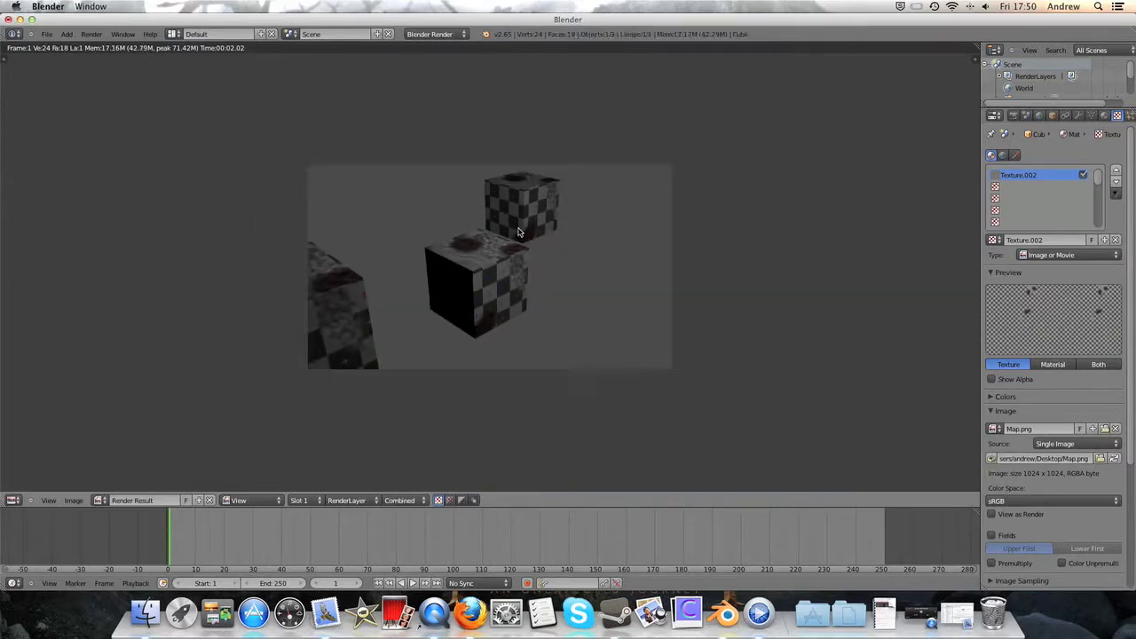